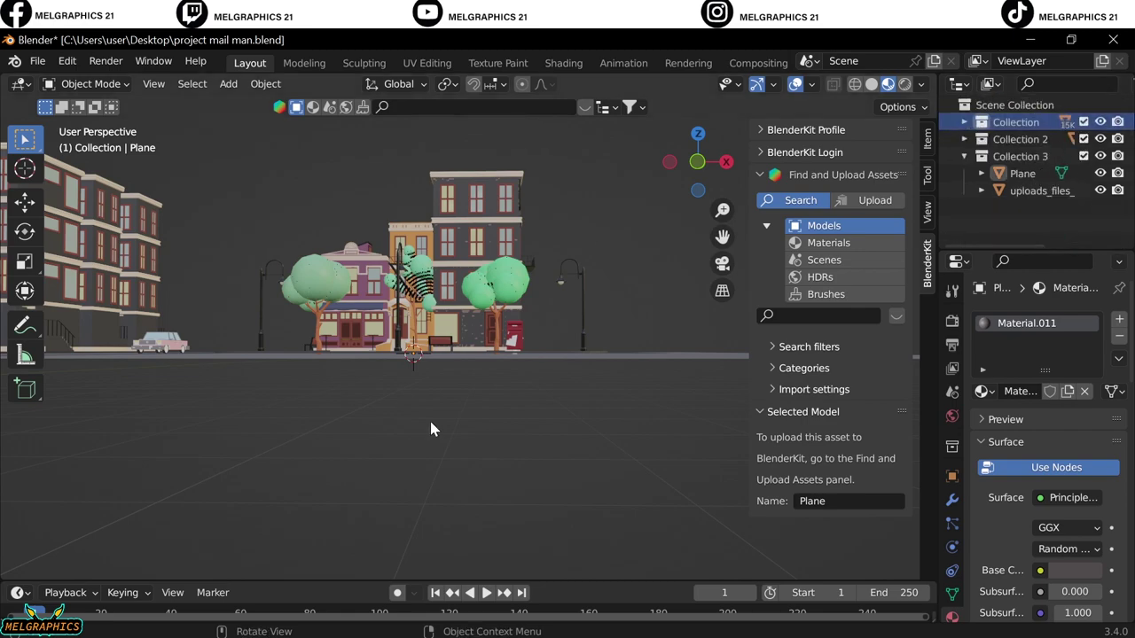
# - Examine the city scene's buildings, trees and street from several angles
pyautogui.scroll(7, 429, 418)
pyautogui.moveTo(54, 372); pyautogui.dragTo(110, 386, button='middle')
pyautogui.scroll(-9, 209, 381)
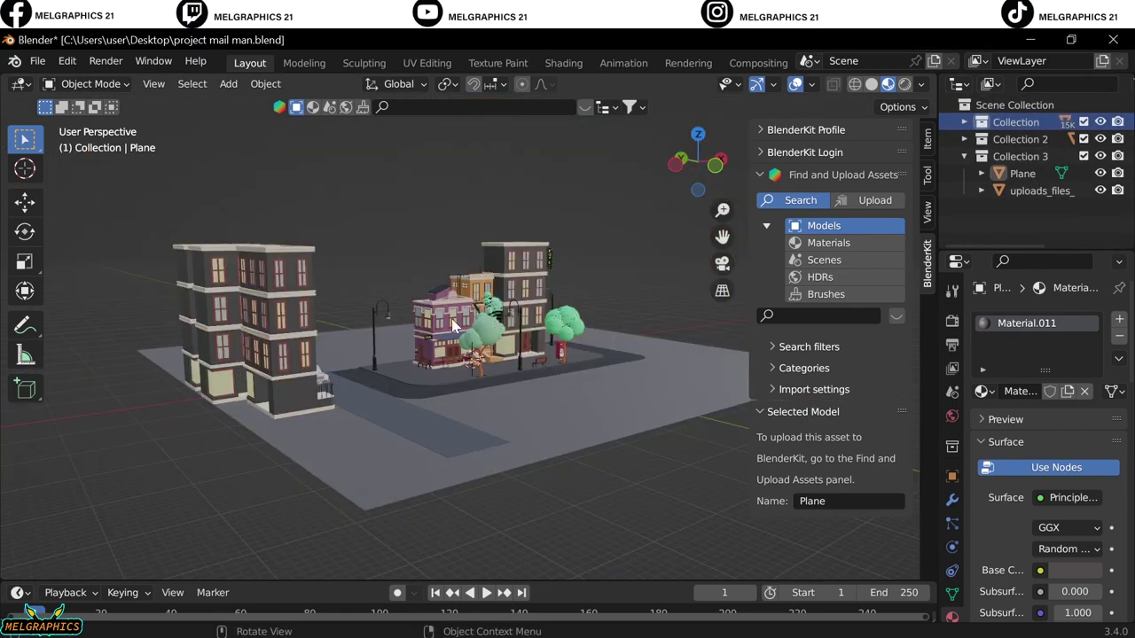
pyautogui.scroll(8, 651, 348)
pyautogui.moveTo(322, 375); pyautogui.dragTo(248, 306, button='middle')
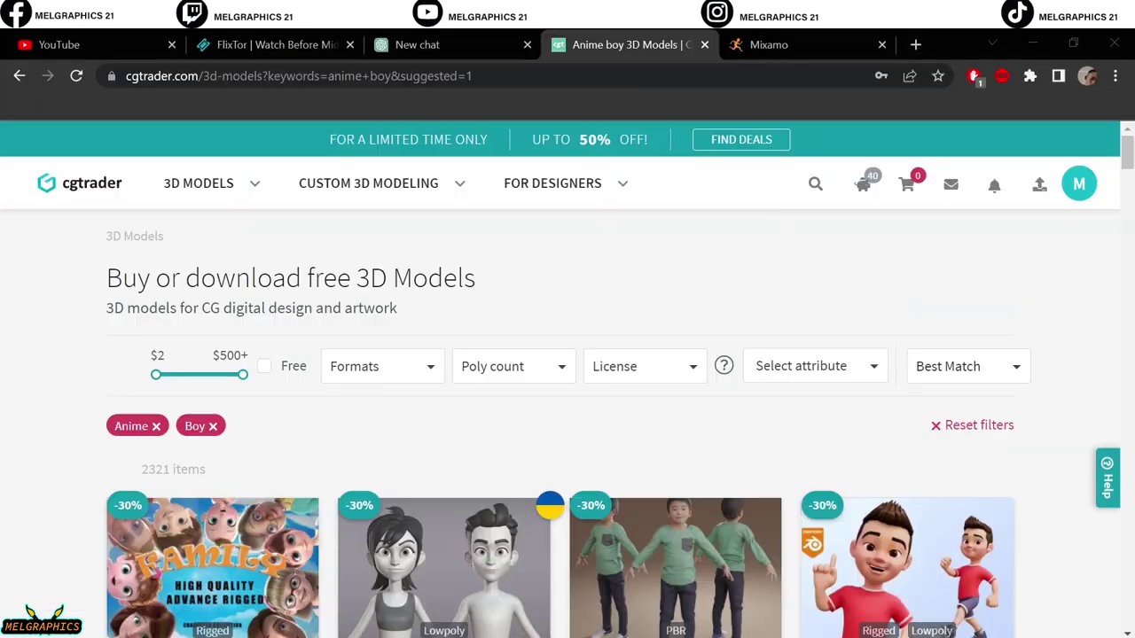
# - Switch to Mixamo in the browser and view the character's Walking animation preview from another angle
pyautogui.scroll(-3, 422, 628)
pyautogui.scroll(3, 972, 297)
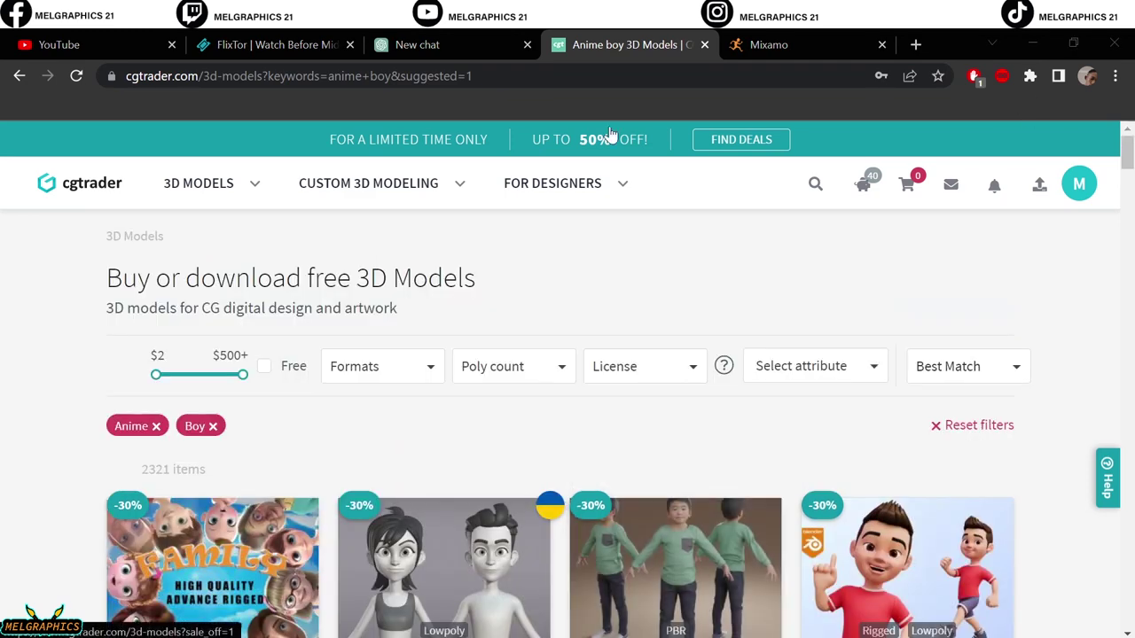
pyautogui.click(789, 45)
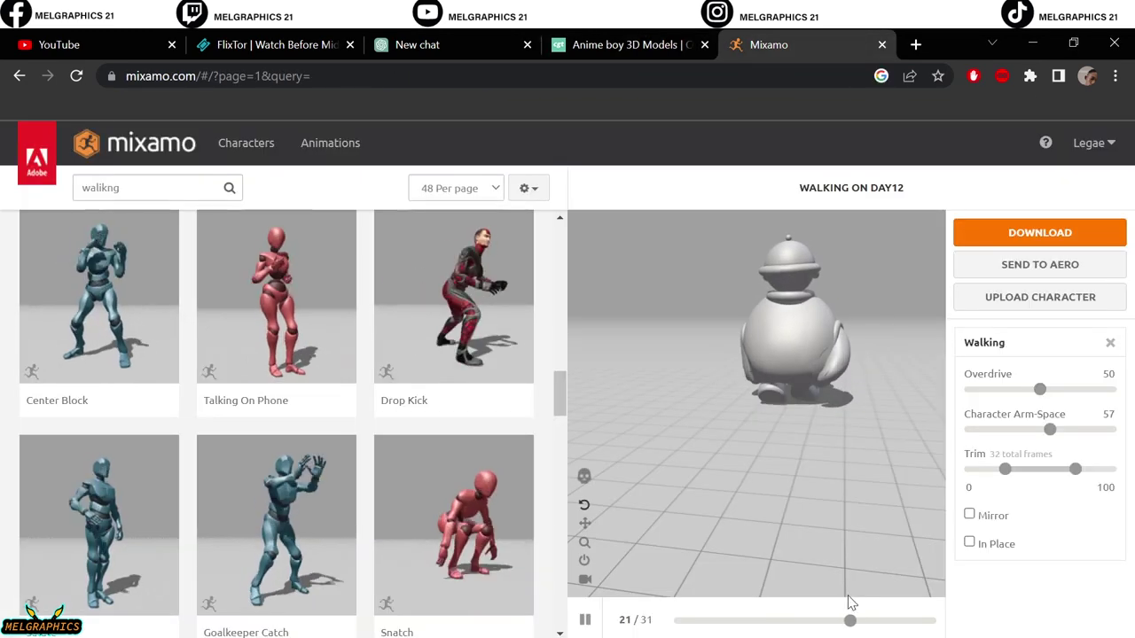
pyautogui.moveTo(781, 529); pyautogui.dragTo(743, 492)
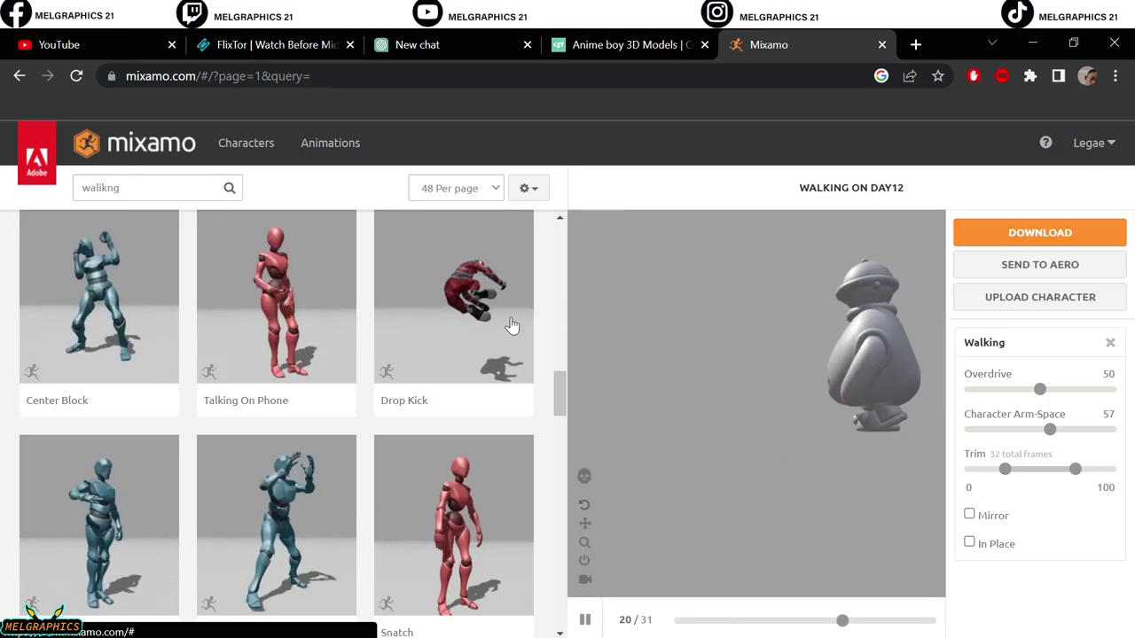
# - Check the city scene in Blender, return to Mixamo and keep waiting for the unresponsive page
pyautogui.moveTo(451, 621)
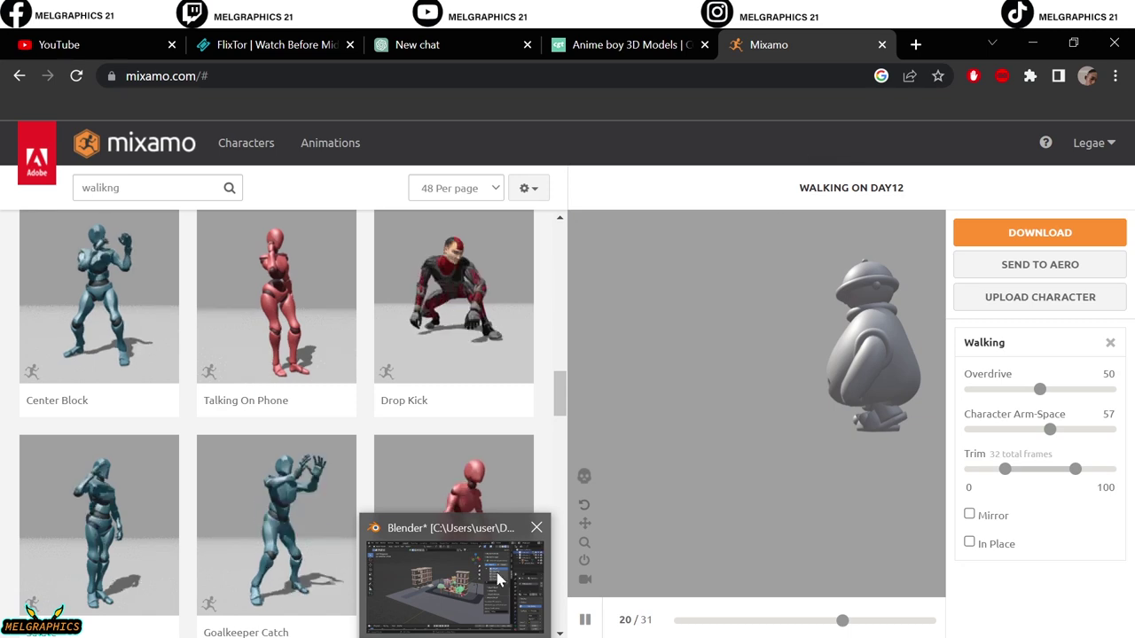
pyautogui.click(496, 577)
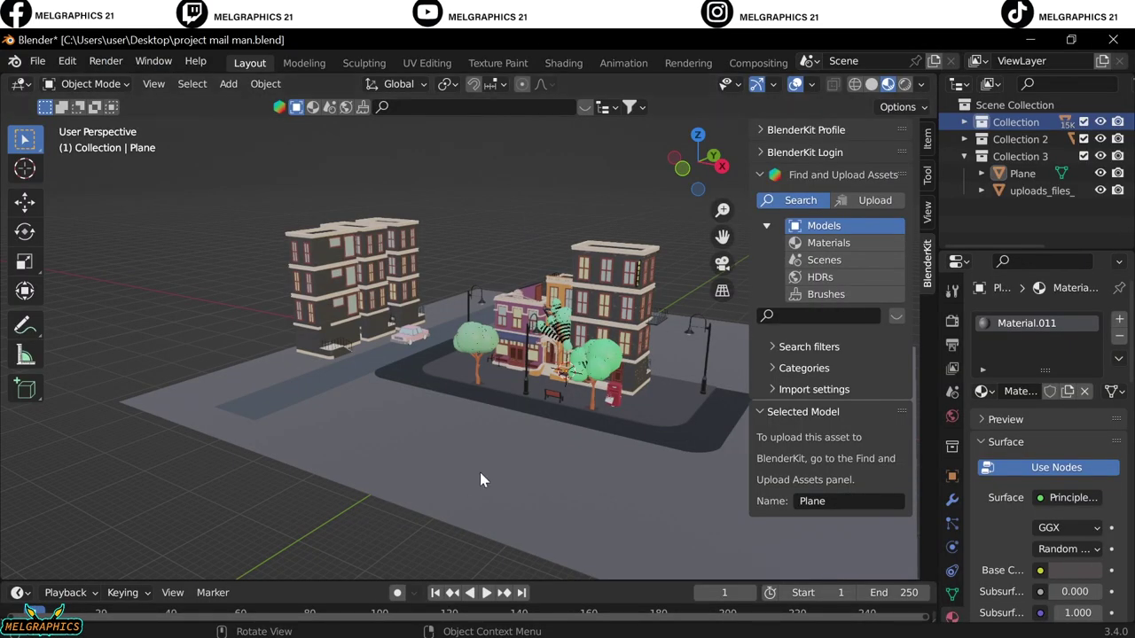
pyautogui.moveTo(722, 236); pyautogui.dragTo(588, 228)
pyautogui.moveTo(454, 626)
pyautogui.click(454, 576)
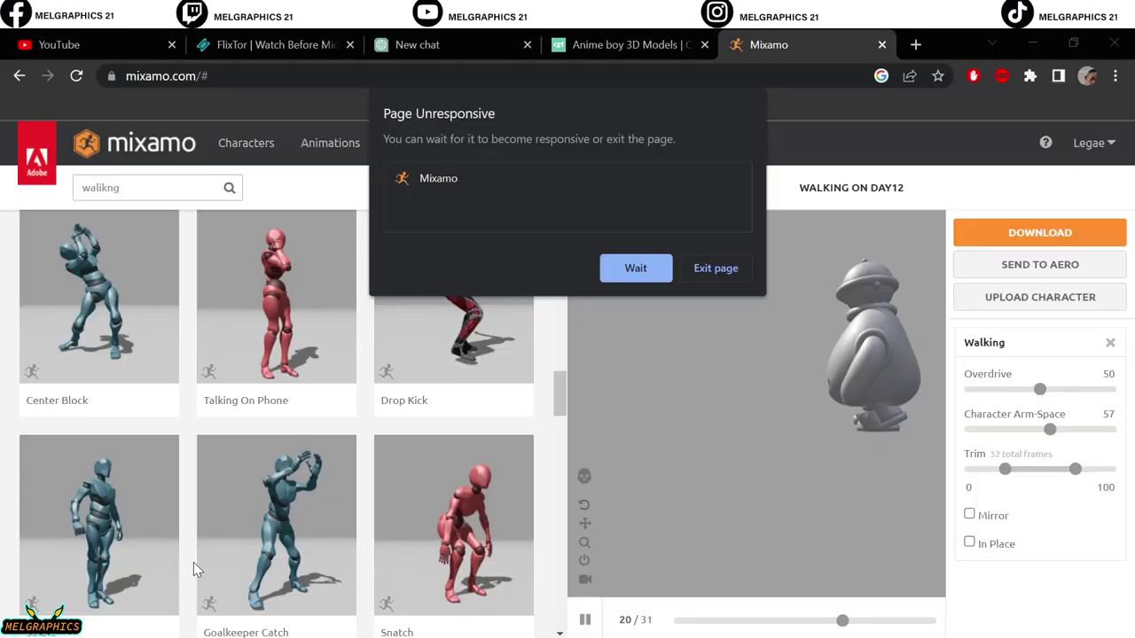
pyautogui.click(614, 280)
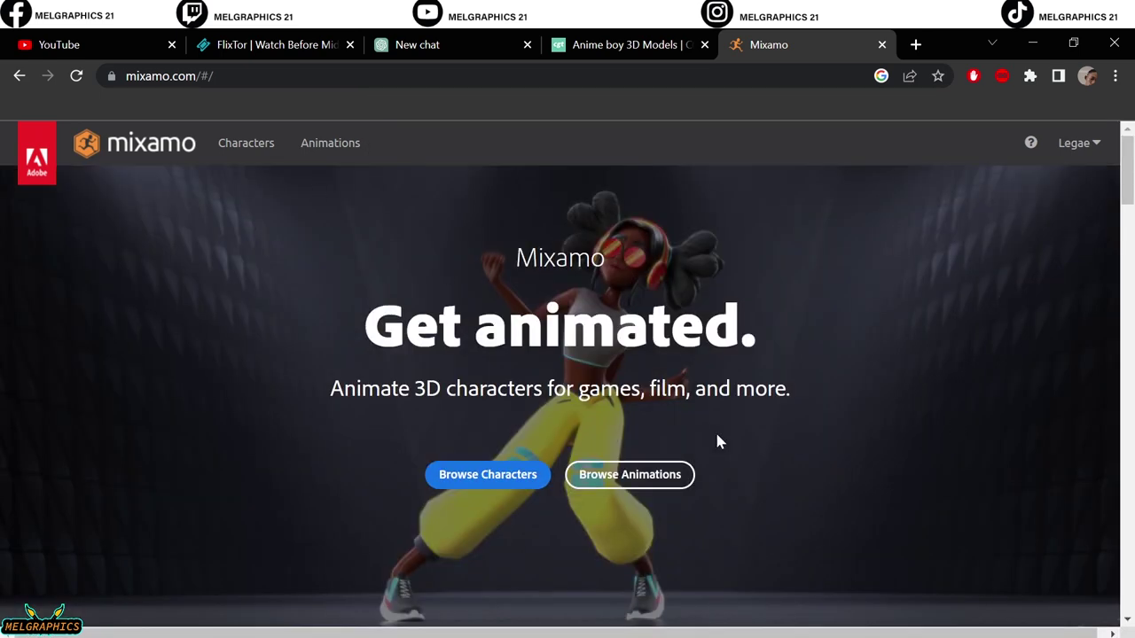
# - Return to the city scene in Blender and examine the street block with the hotel, trees and street lamps from different angles
pyautogui.click(469, 586)
pyautogui.scroll(-2, 462, 476)
pyautogui.scroll(2, 461, 474)
pyautogui.scroll(-2, 494, 412)
pyautogui.moveTo(494, 412); pyautogui.dragTo(492, 443, button='middle')
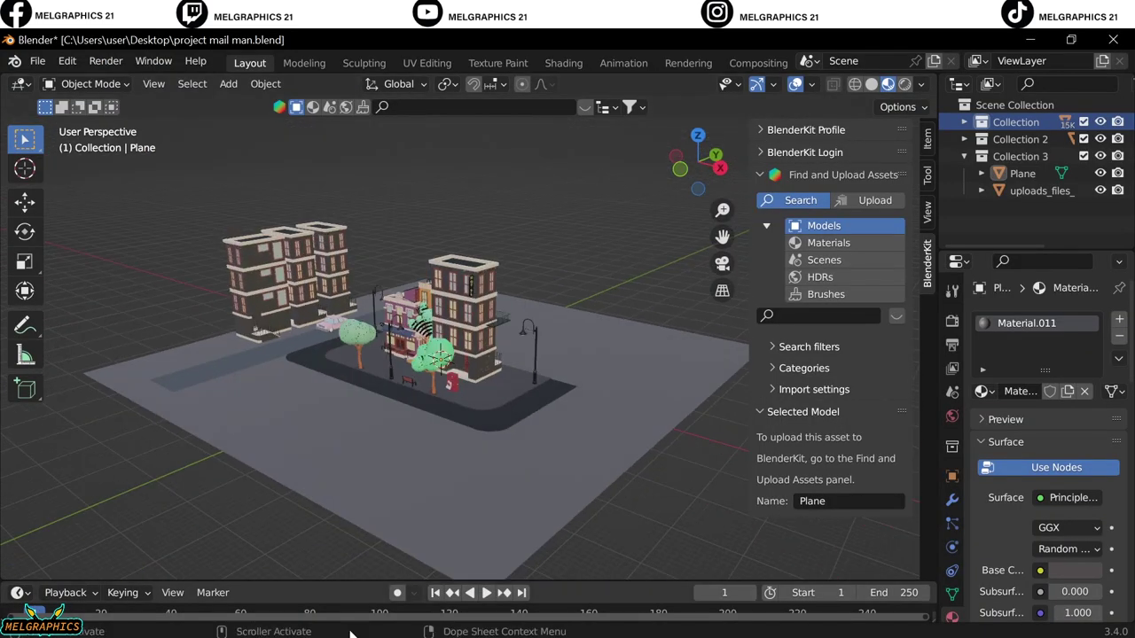
pyautogui.click(351, 635)
pyautogui.click(453, 635)
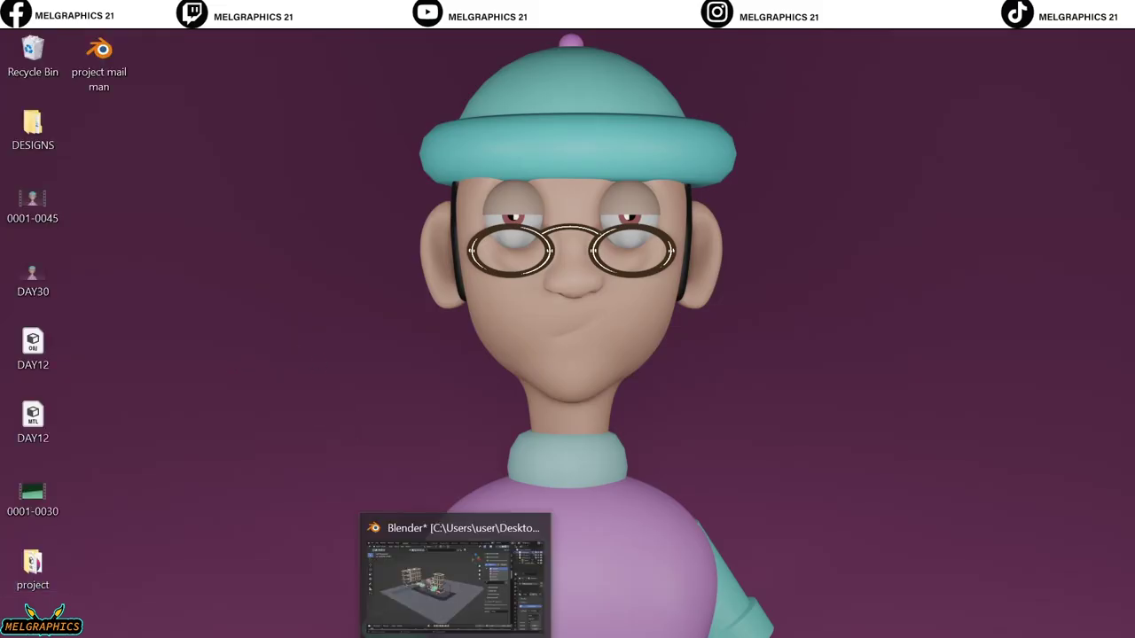
pyautogui.click(454, 637)
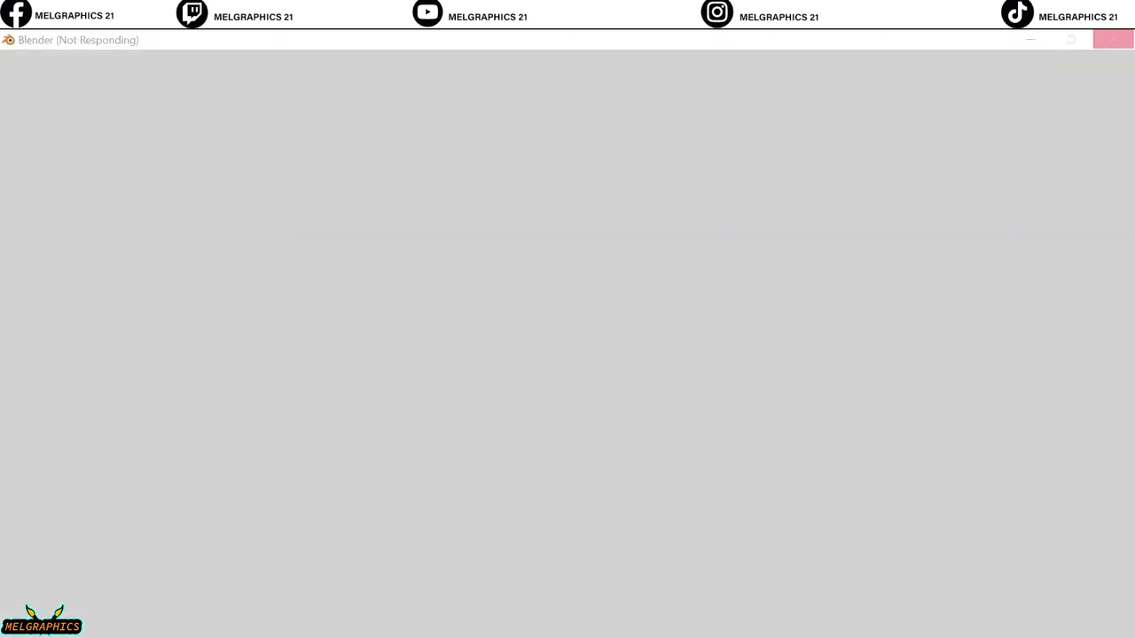
pyautogui.moveTo(629, 612)
pyautogui.click(511, 554)
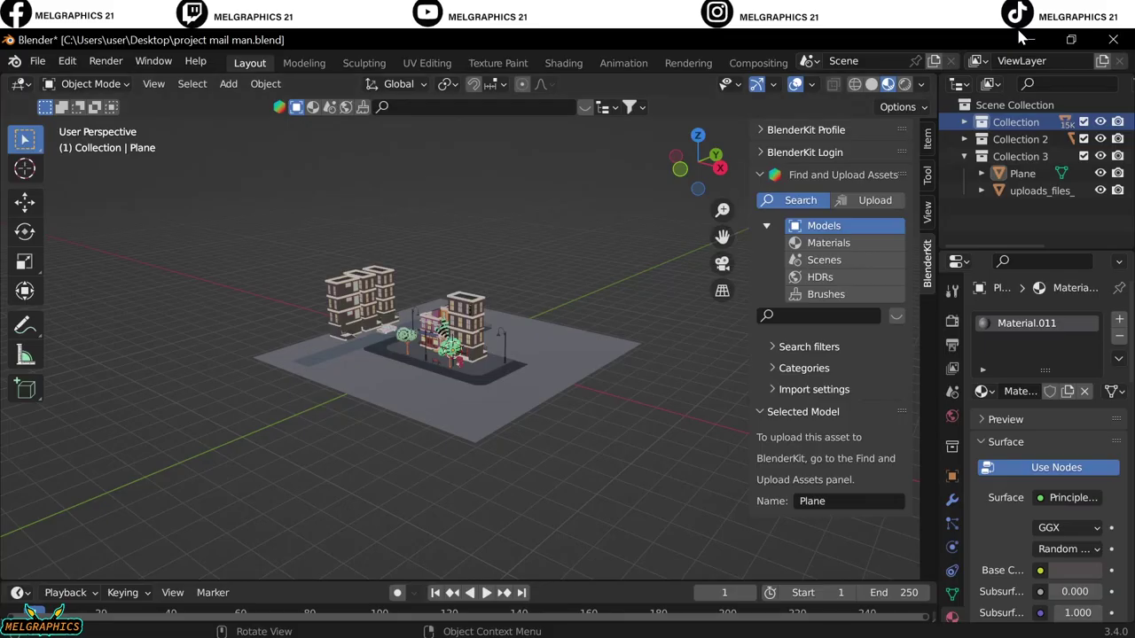
pyautogui.scroll(4, 571, 502)
pyautogui.moveTo(572, 503); pyautogui.dragTo(483, 532, button='middle')
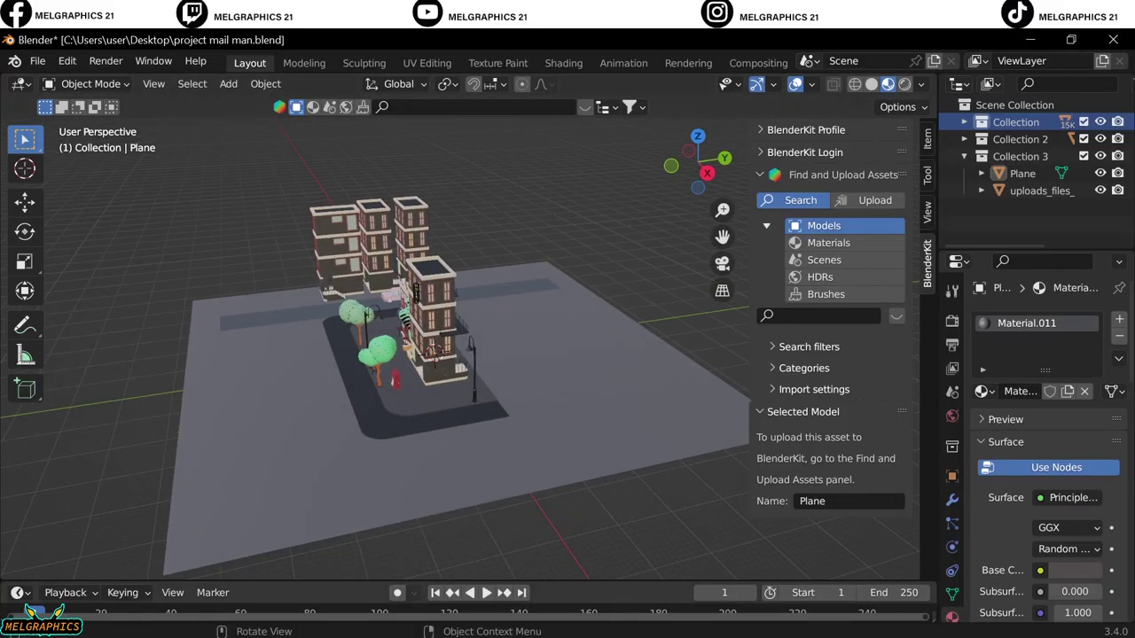
pyautogui.moveTo(456, 625)
pyautogui.click(496, 560)
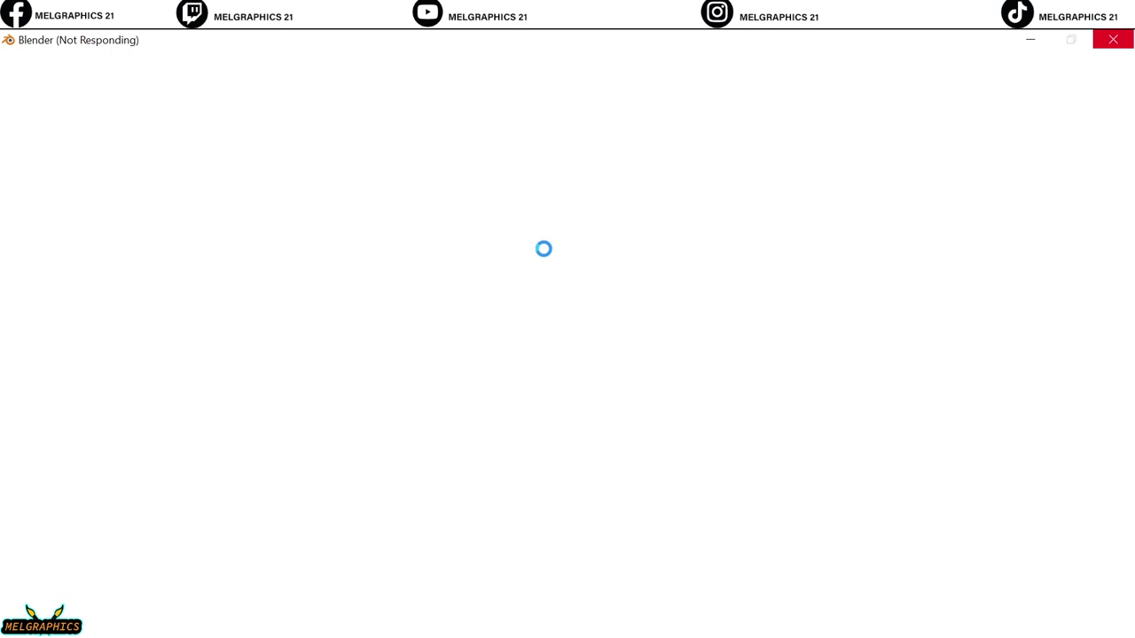
pyautogui.click(630, 502)
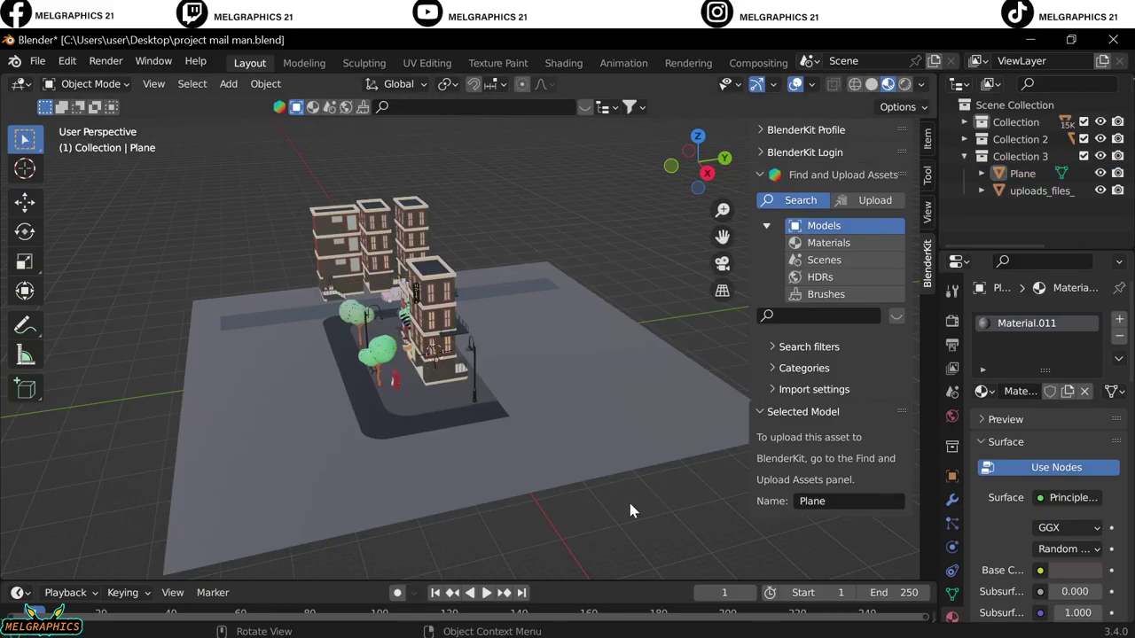
pyautogui.moveTo(630, 502); pyautogui.dragTo(431, 433, button='middle')
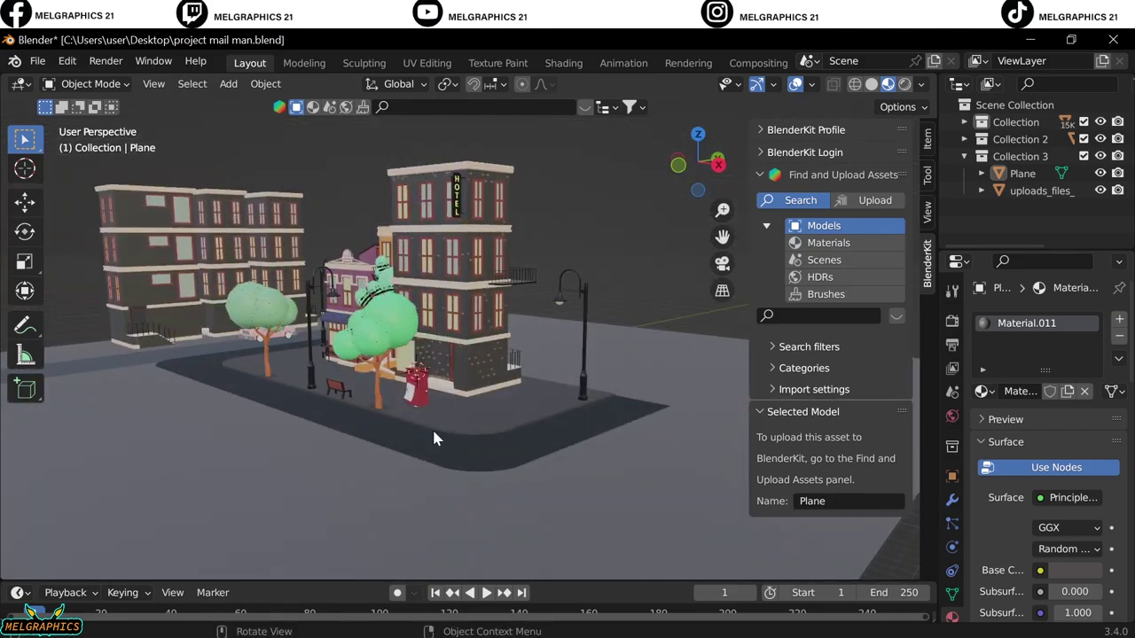
# - Open a new Blender window and delete the default camera, cube and light
pyautogui.click(555, 576)
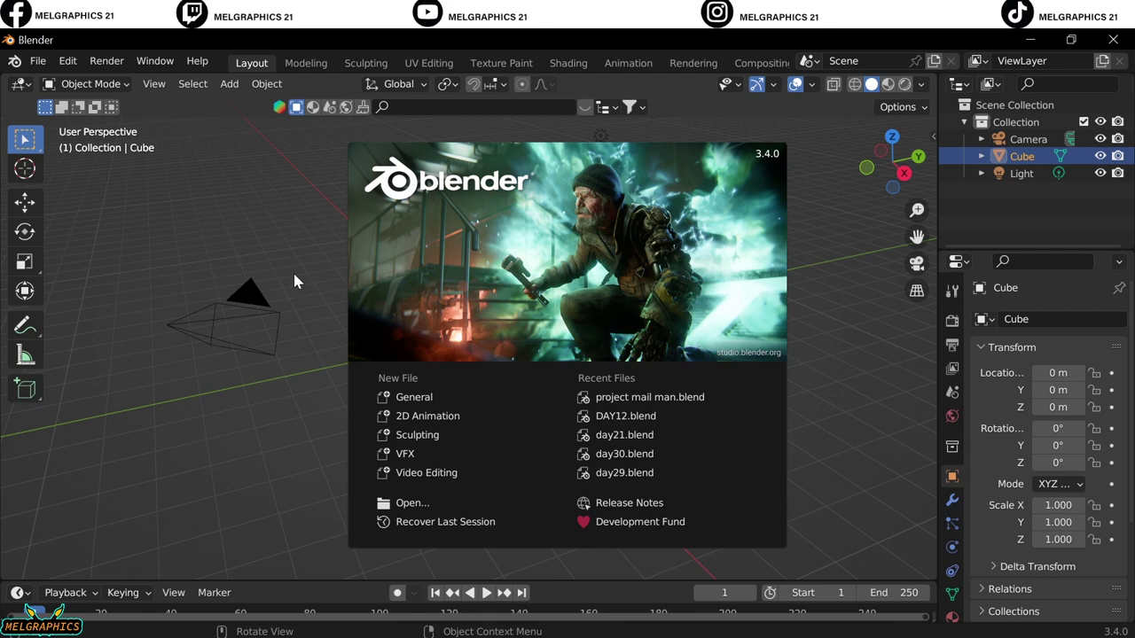
pyautogui.click(294, 275)
pyautogui.moveTo(778, 230)
pyautogui.mouseDown()
pyautogui.moveTo(195, 507)
pyautogui.moveTo(140, 518)
pyautogui.mouseUp()
pyautogui.press('Delete')
pyautogui.press('KP_5')
pyautogui.moveTo(461, 365); pyautogui.dragTo(509, 355, button='middle')
# - Try to import uploads_files_3979683_post_man.fbx as FBX from the project folder on the Desktop
pyautogui.click(47, 60)
pyautogui.moveTo(133, 291)
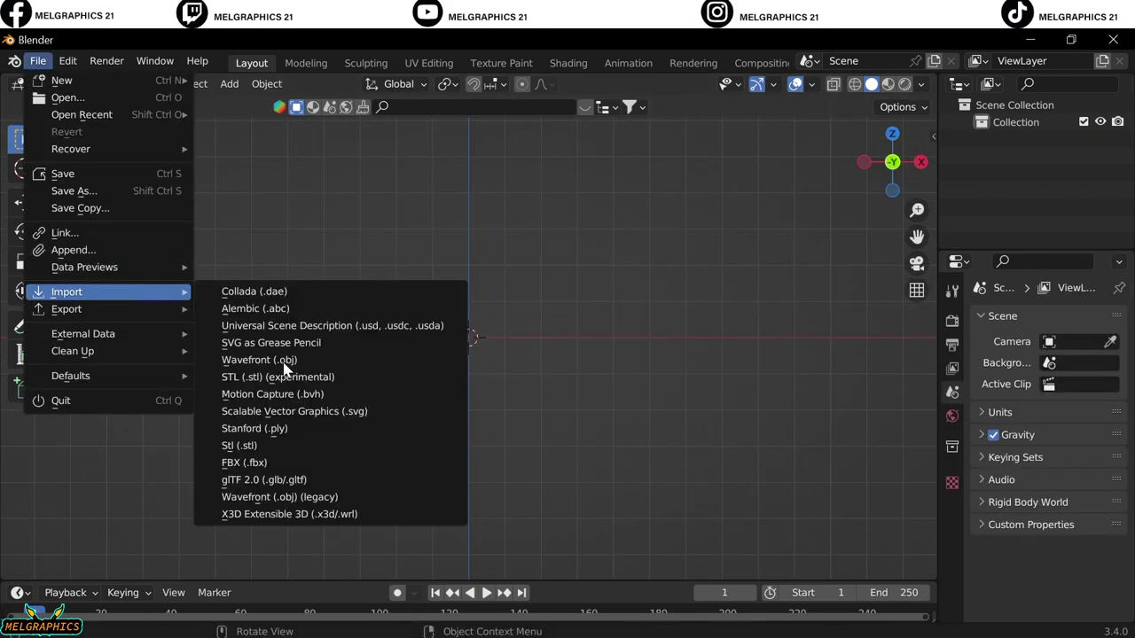
pyautogui.click(263, 466)
pyautogui.click(160, 215)
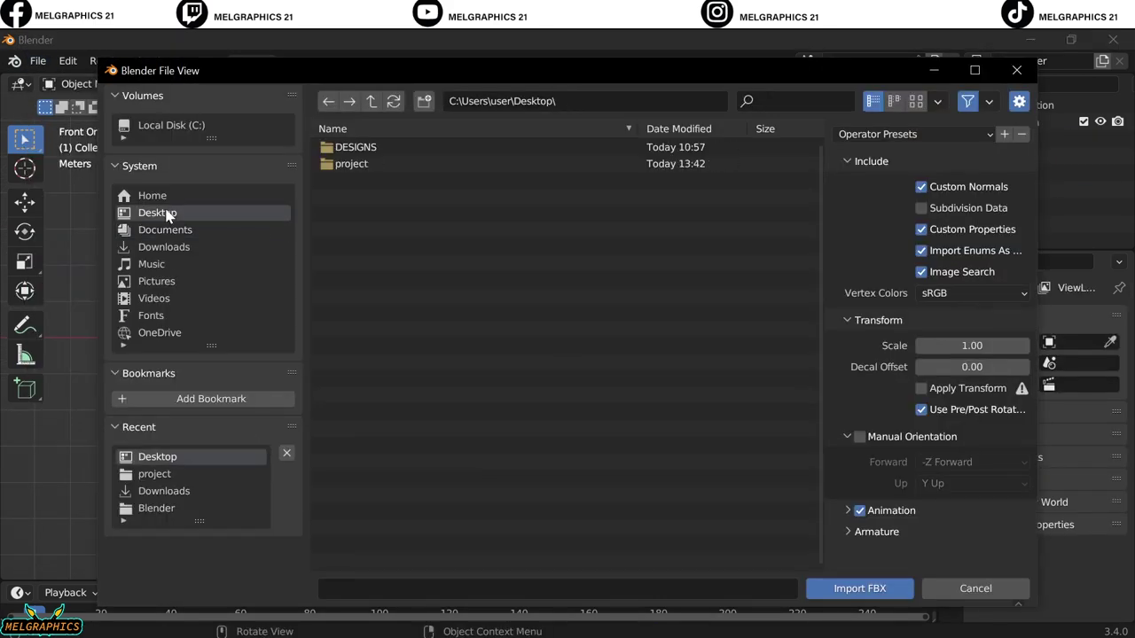
pyautogui.doubleClick(386, 163)
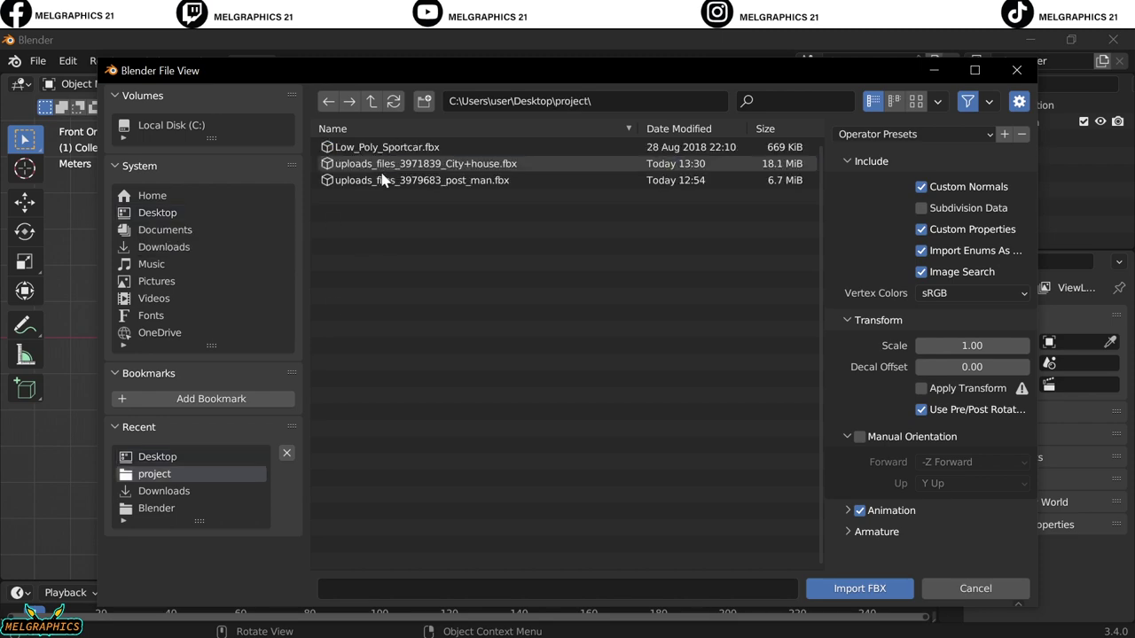
pyautogui.click(383, 180)
pyautogui.click(852, 590)
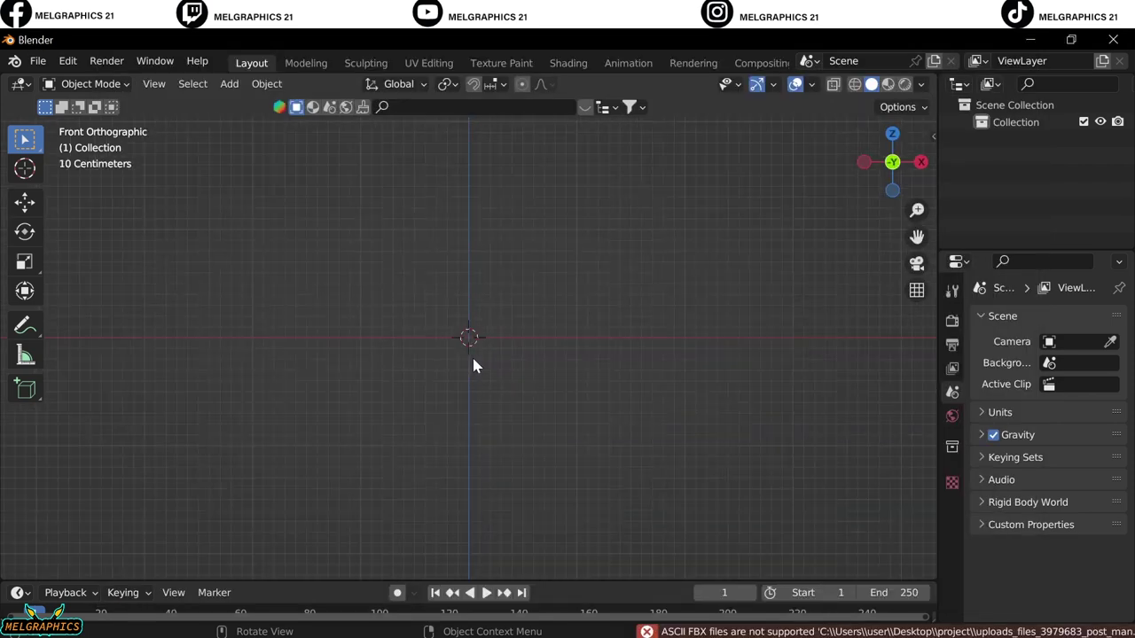
# - Retry the FBX import of the post man character file
pyautogui.click(38, 61)
pyautogui.moveTo(63, 292)
pyautogui.click(263, 466)
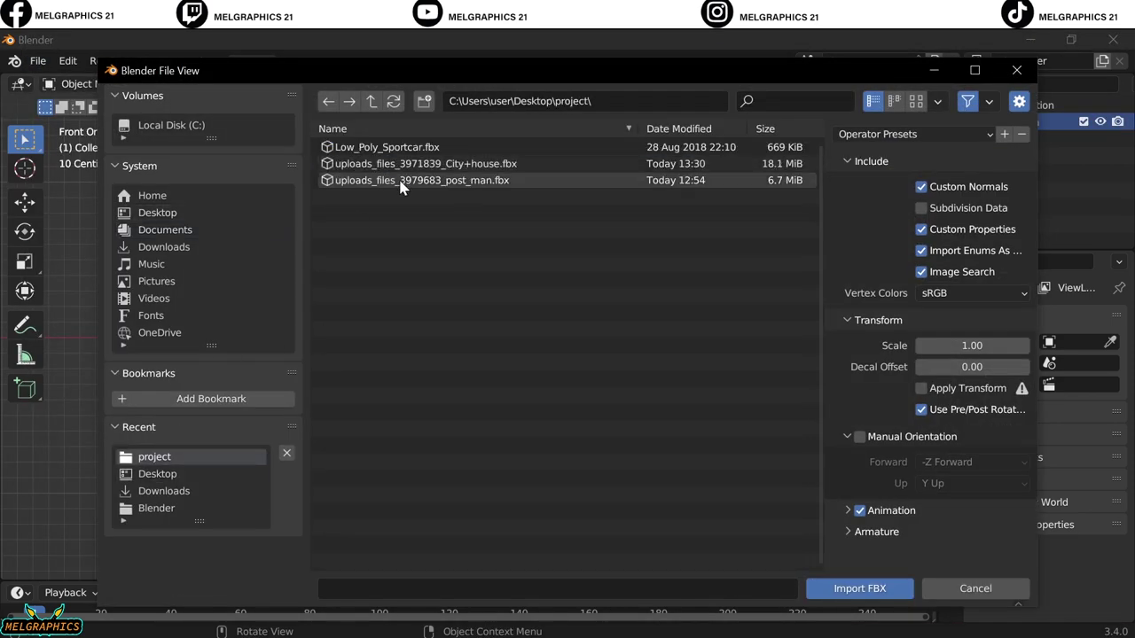
pyautogui.doubleClick(401, 181)
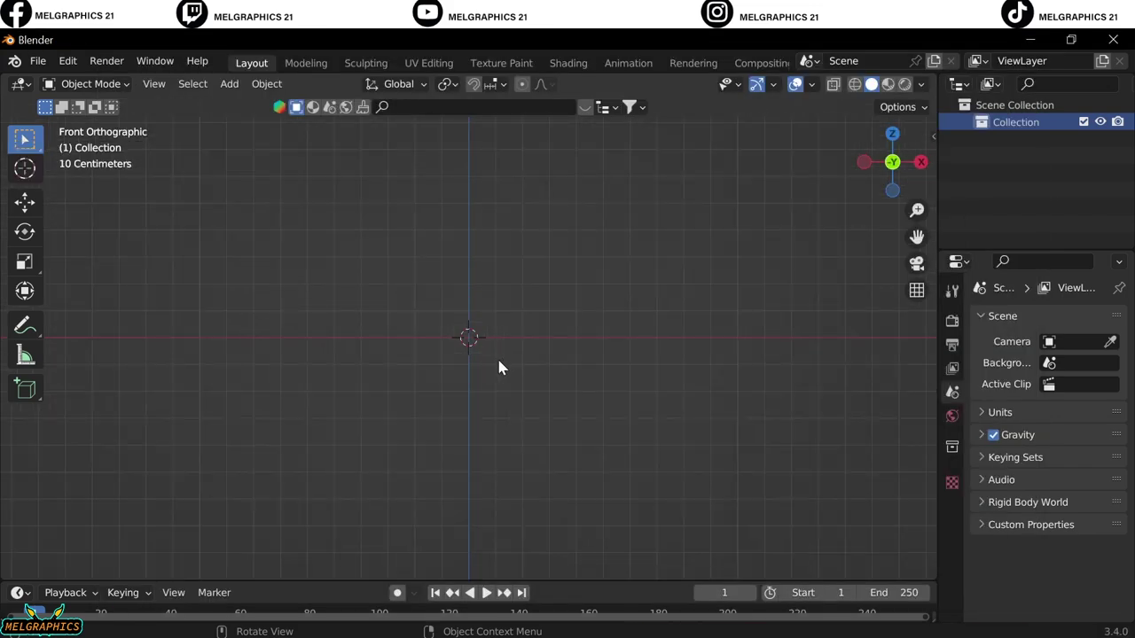
# - Switch to Mixamo in the browser and open its animations library
pyautogui.moveTo(867, 591)
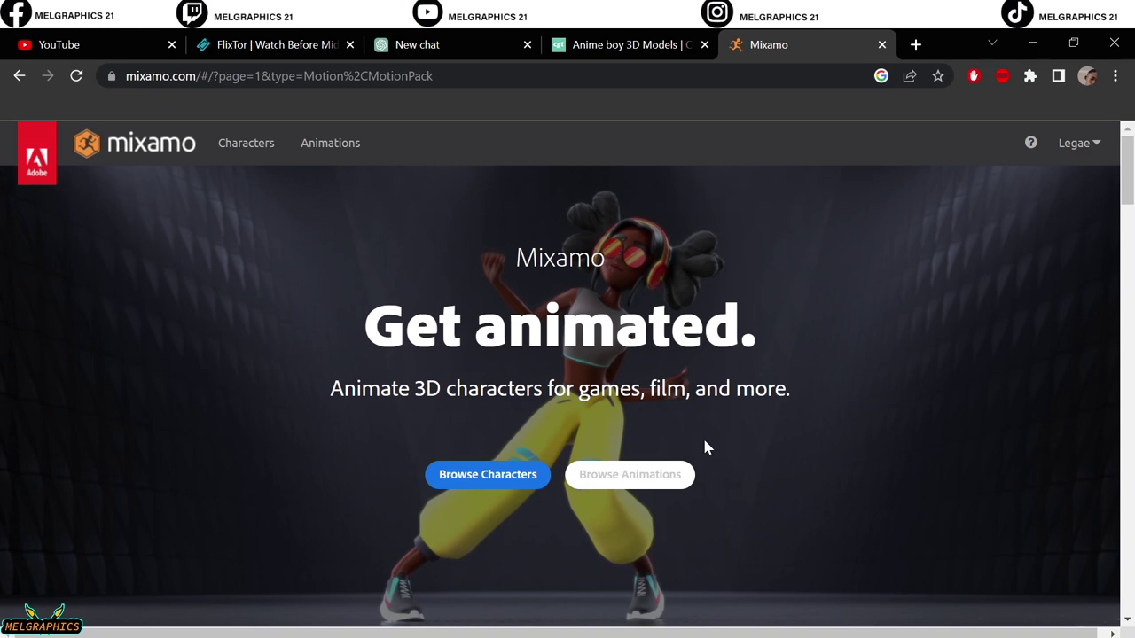
pyautogui.click(608, 475)
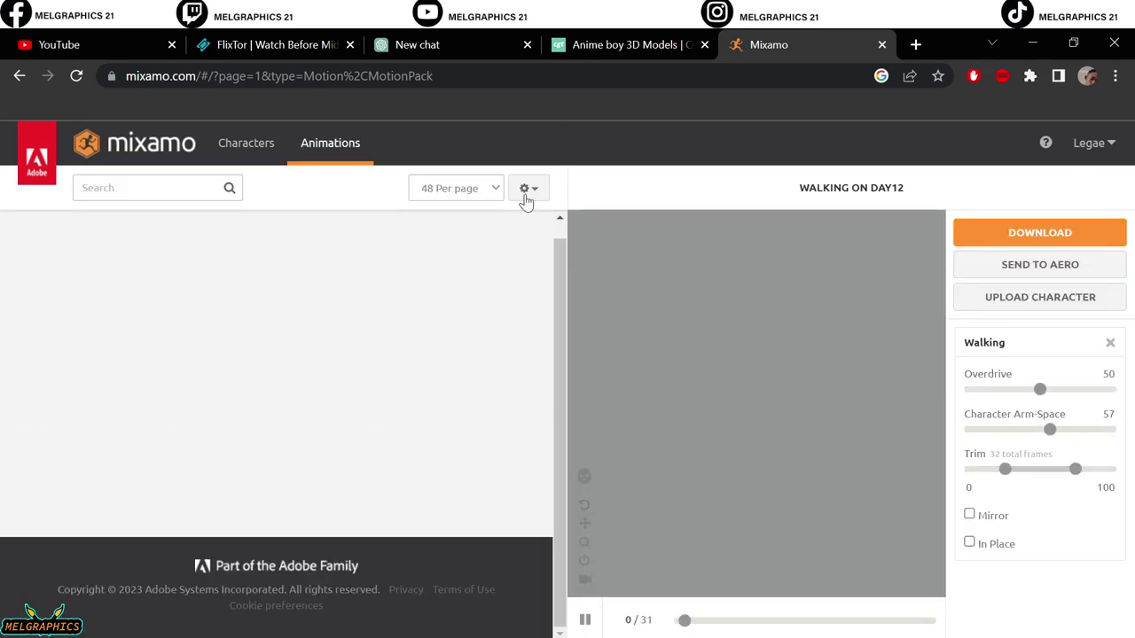
# - Search CGTrader for "post man", limit the results to free models and open the post man character's page
pyautogui.click(612, 45)
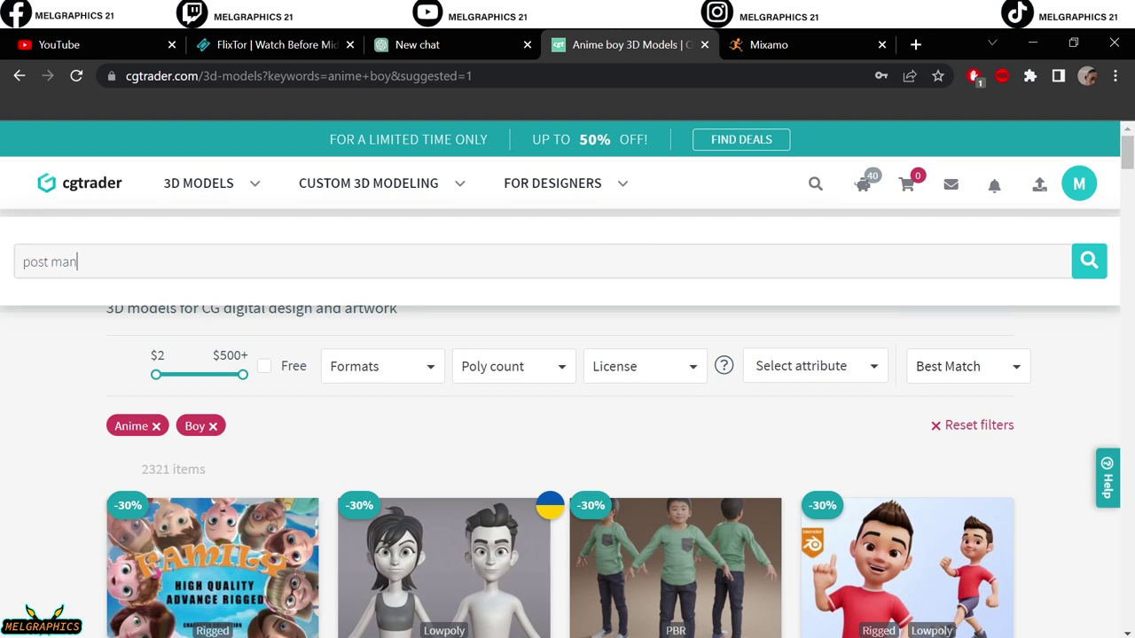
pyautogui.press('Return')
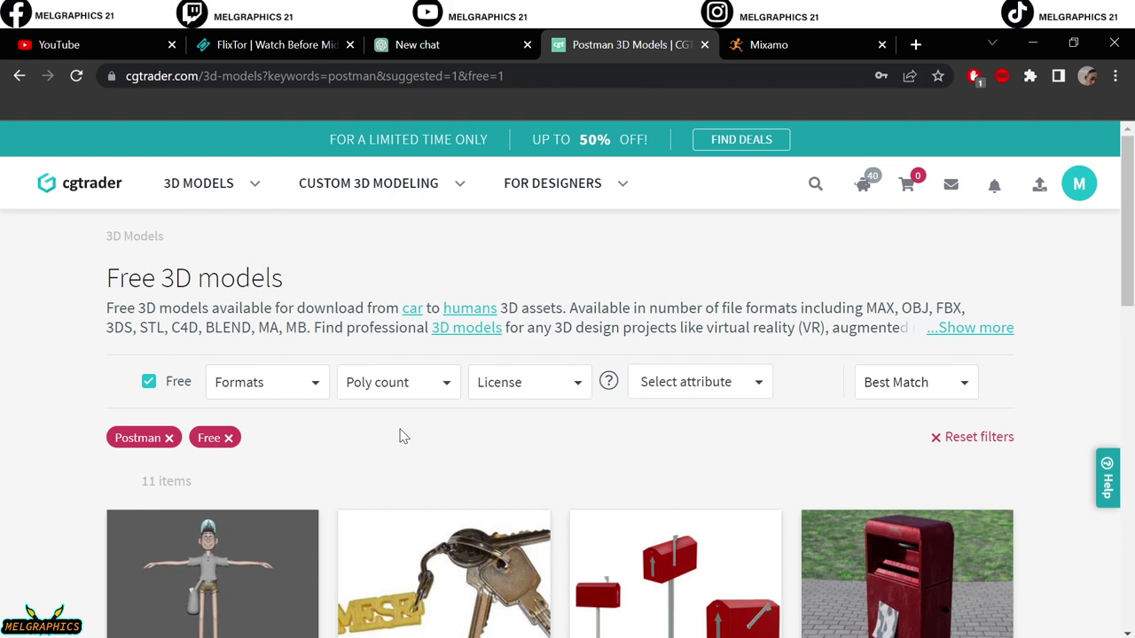
pyautogui.scroll(-3, 417, 418)
pyautogui.click(229, 340)
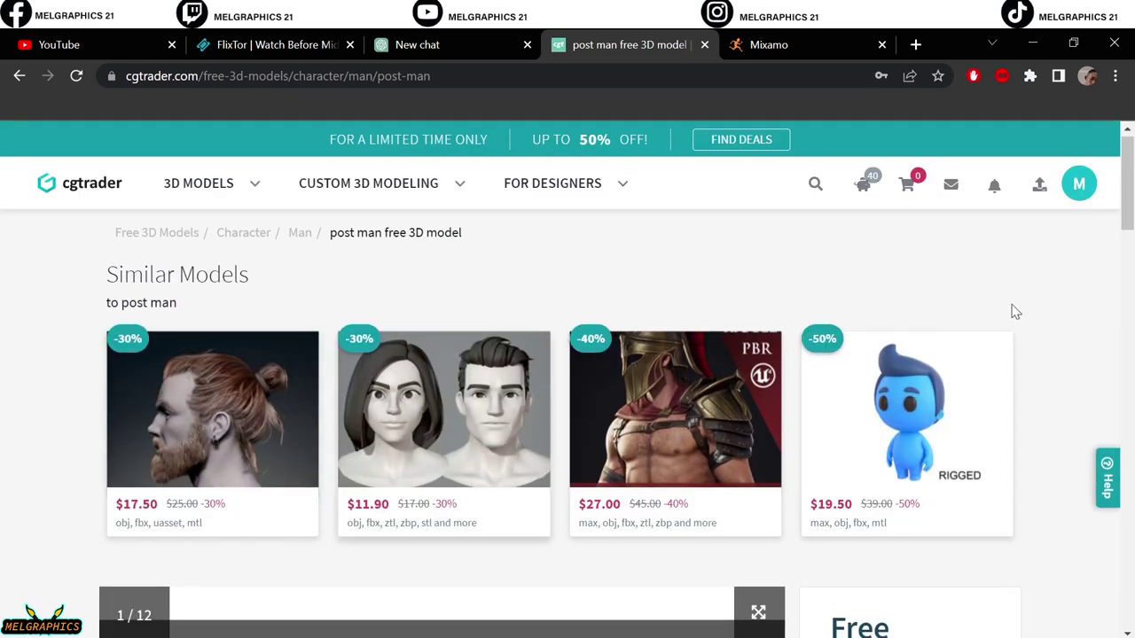
# - Go to the free post man model's download page and download post_man.obj
pyautogui.scroll(-5, 1000, 393)
pyautogui.scroll(2, 900, 399)
pyautogui.click(900, 398)
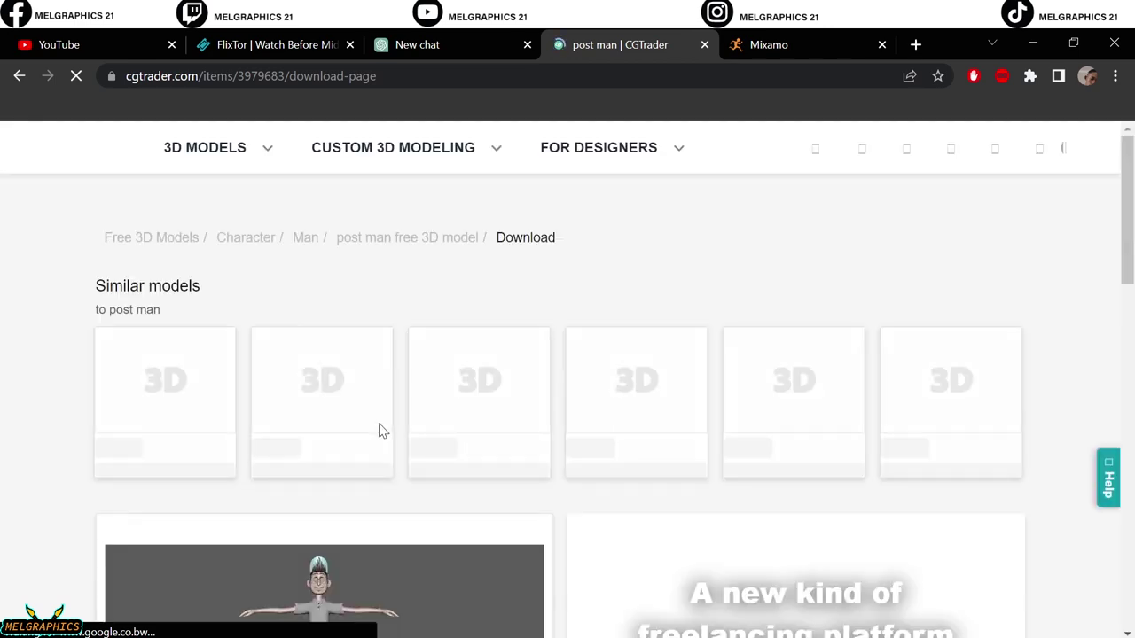
pyautogui.scroll(-5, 820, 461)
pyautogui.scroll(5, 773, 425)
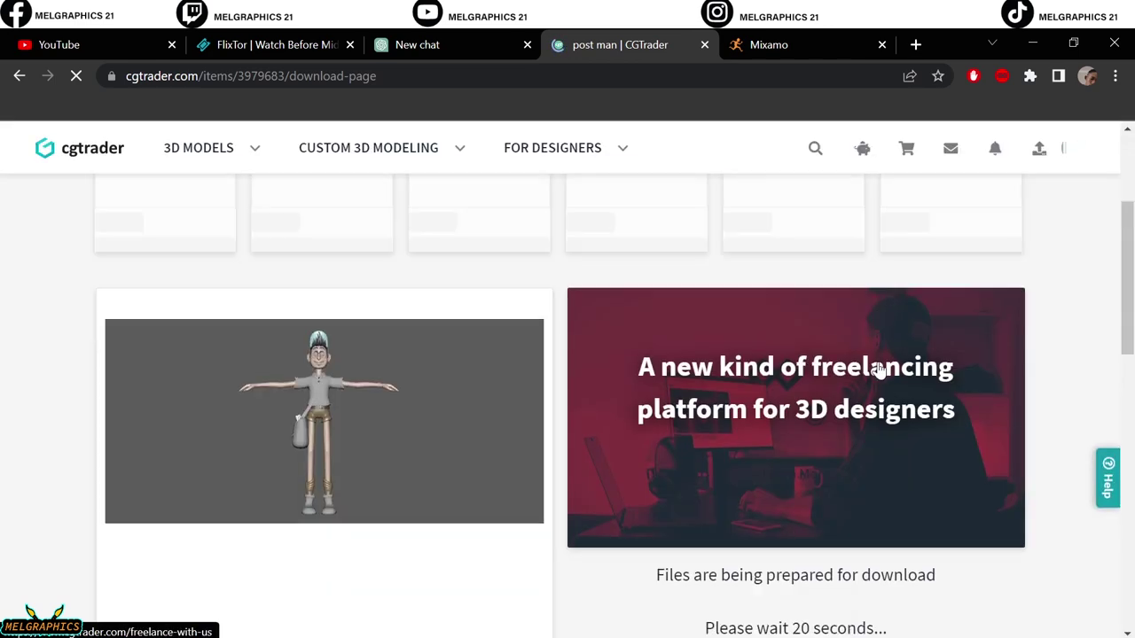
pyautogui.scroll(-2, 861, 419)
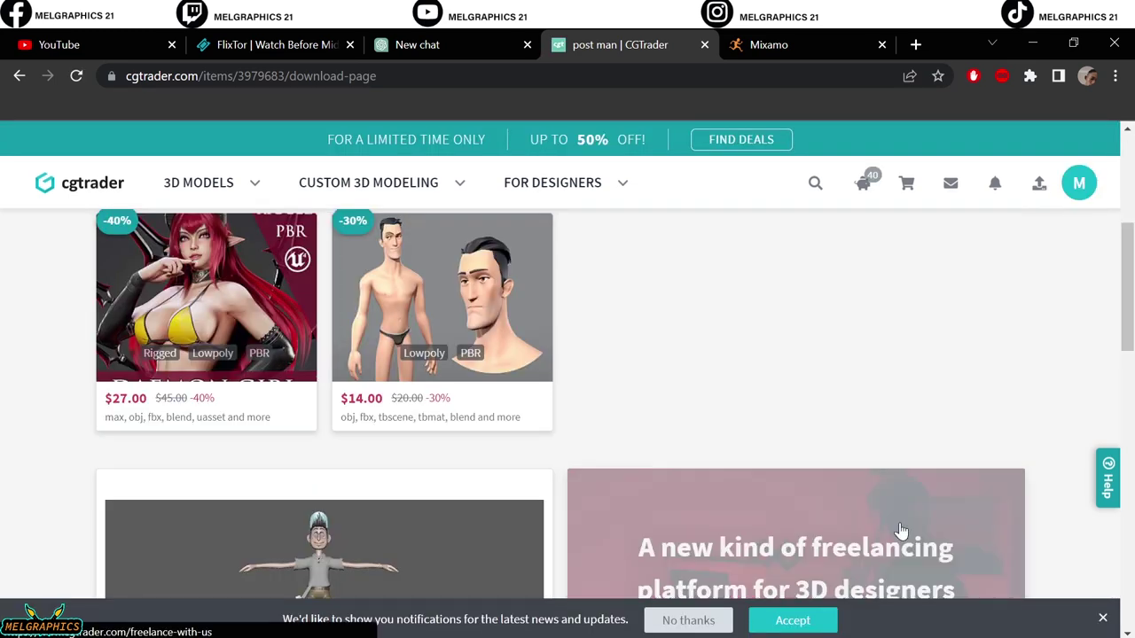
pyautogui.scroll(-2, 976, 470)
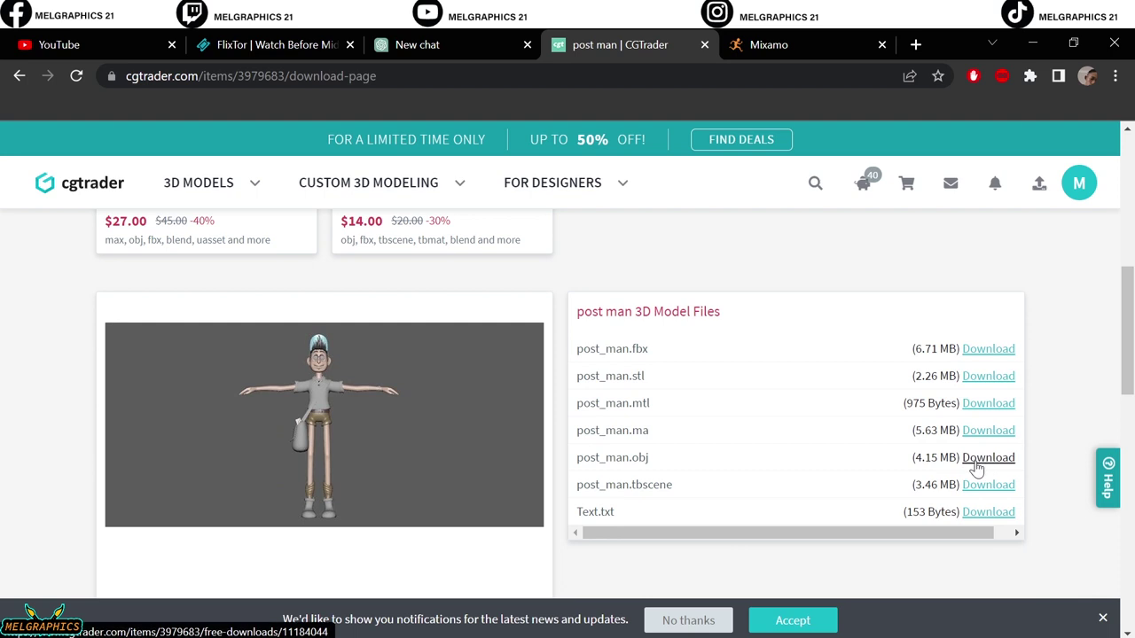
# - Switch to Mixamo and upload the downloaded post man OBJ file from the Downloads folder as a new character
pyautogui.click(800, 38)
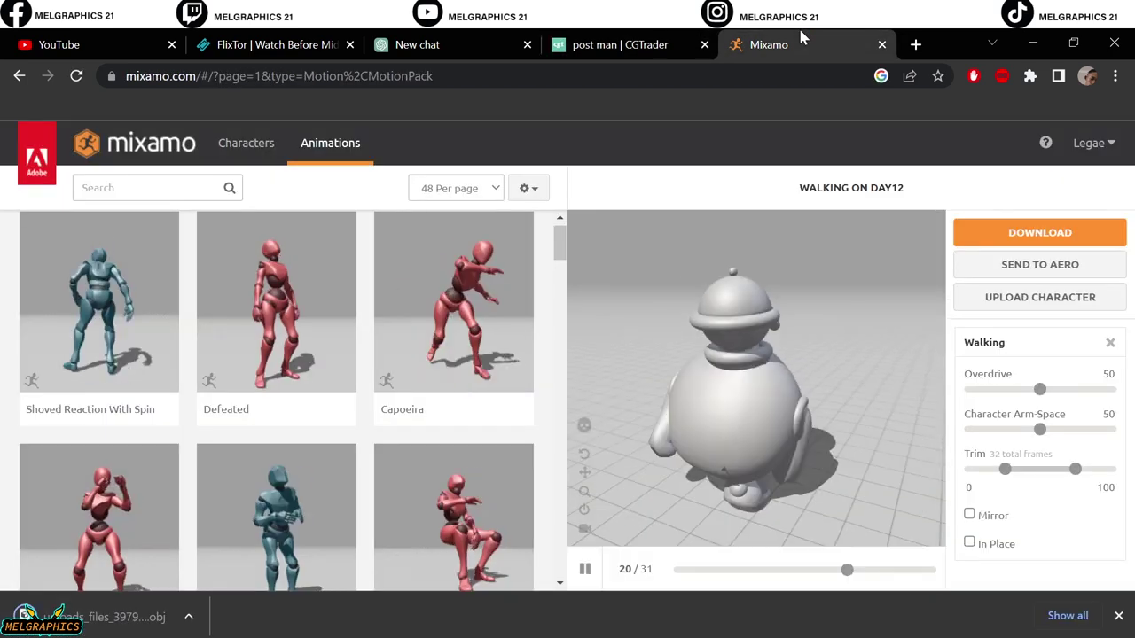
pyautogui.click(1029, 297)
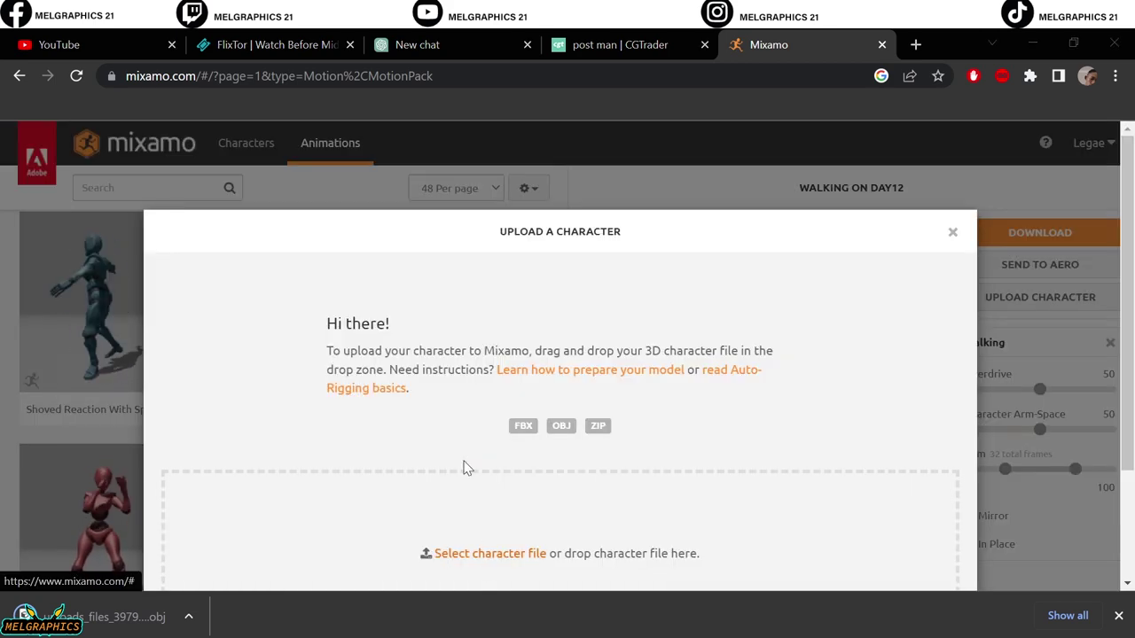
pyautogui.press('super+e')
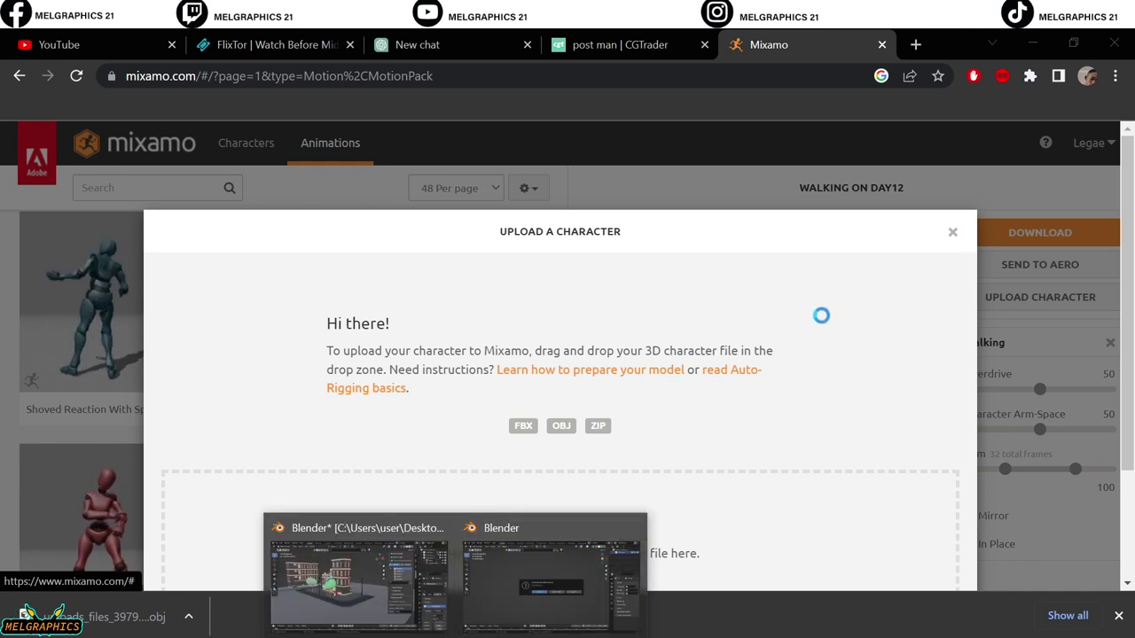
pyautogui.hotkey('alt', 'Tab')
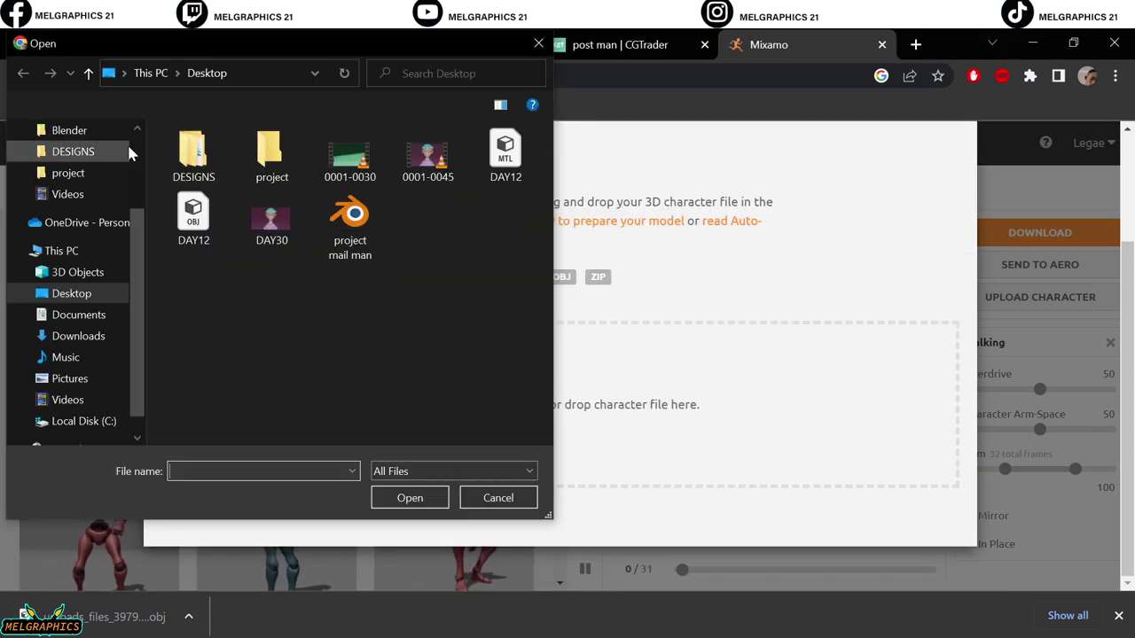
pyautogui.click(78, 335)
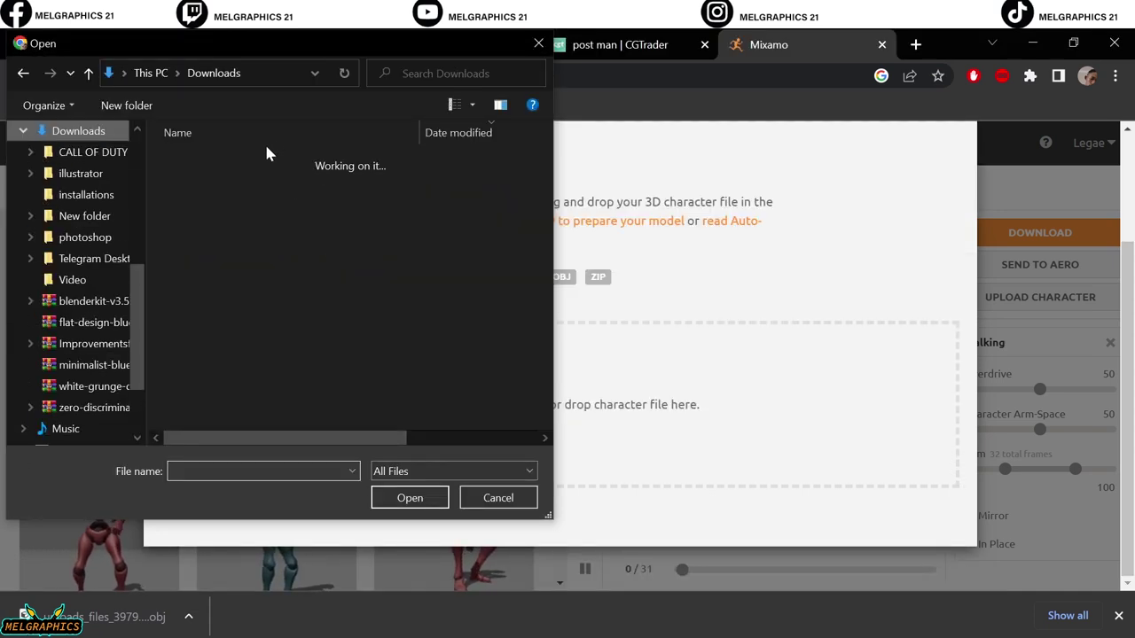
pyautogui.click(266, 182)
pyautogui.click(408, 426)
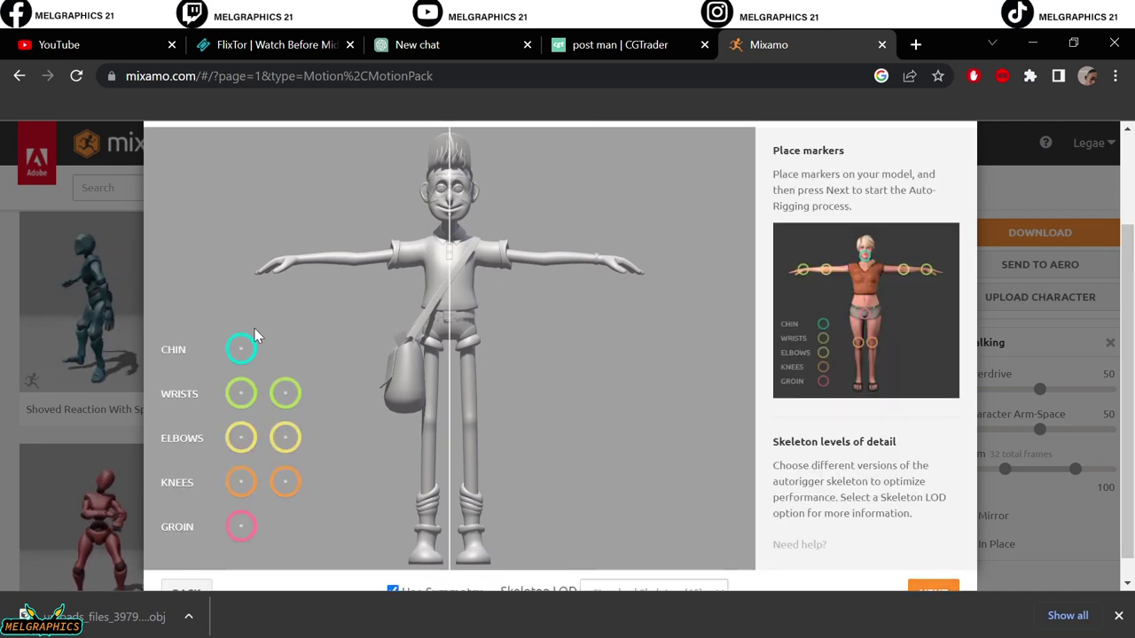
# - Place the auto-rig markers on the post man's chin, wrists, elbows, knees and groin, using symmetry
pyautogui.moveTo(240, 348); pyautogui.dragTo(449, 222)
pyautogui.moveTo(284, 394)
pyautogui.mouseDown()
pyautogui.moveTo(523, 245)
pyautogui.moveTo(300, 264)
pyautogui.mouseUp()
pyautogui.moveTo(242, 440); pyautogui.dragTo(359, 264)
pyautogui.moveTo(240, 482); pyautogui.dragTo(430, 418)
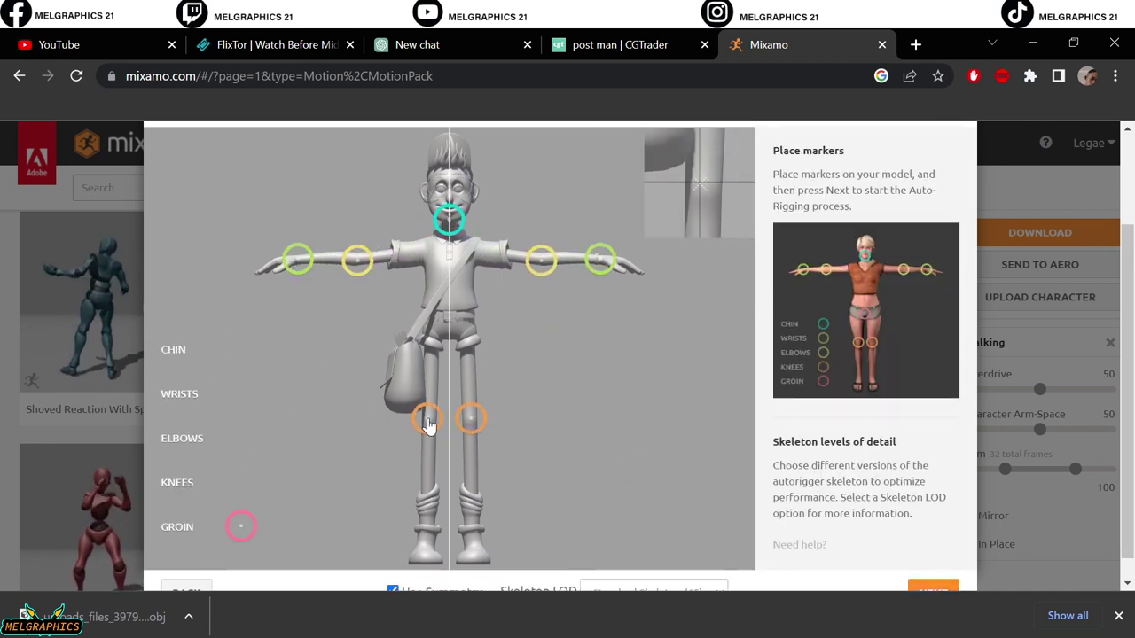
pyautogui.moveTo(240, 527); pyautogui.dragTo(449, 313)
# - Run the auto-rigging on the post man and accept the rigged character
pyautogui.click(932, 587)
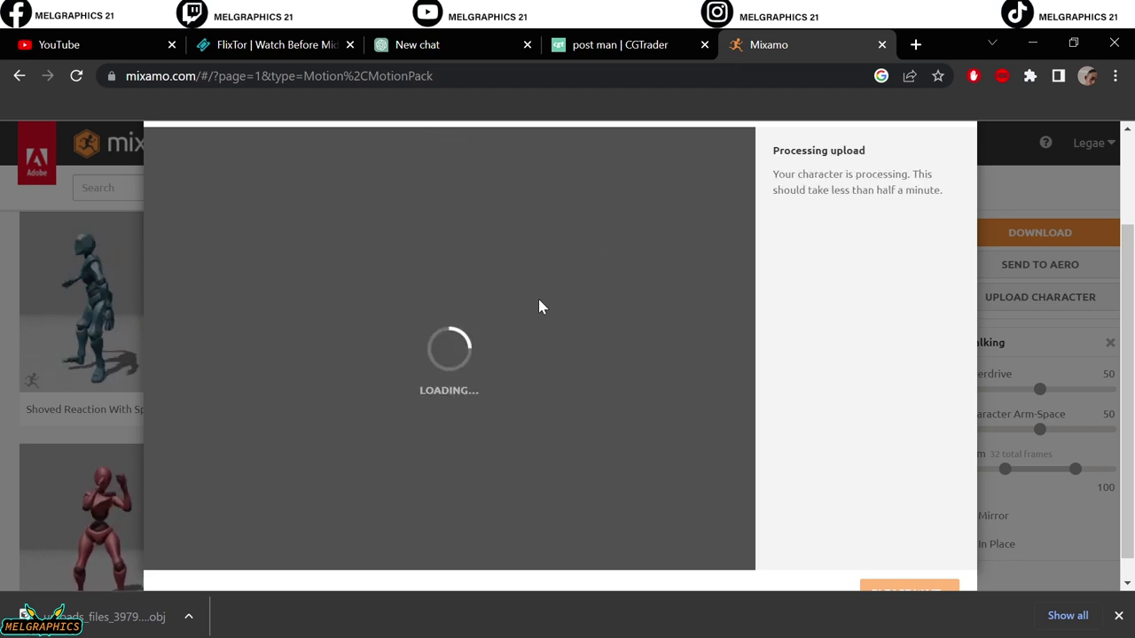
pyautogui.scroll(-1, 992, 576)
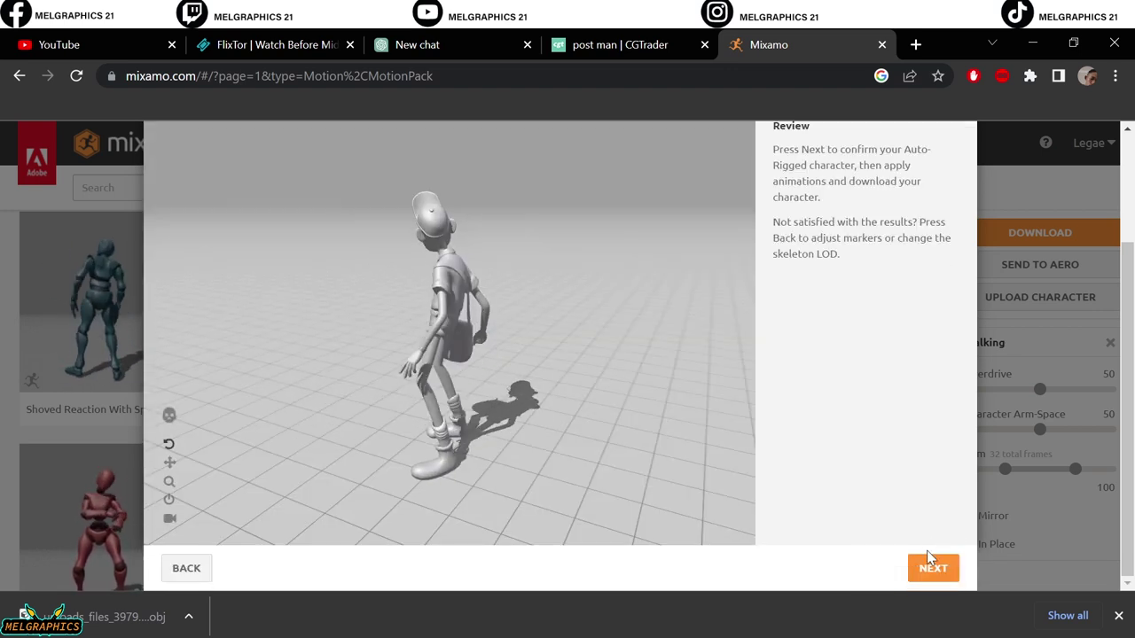
pyautogui.click(939, 565)
pyautogui.click(949, 570)
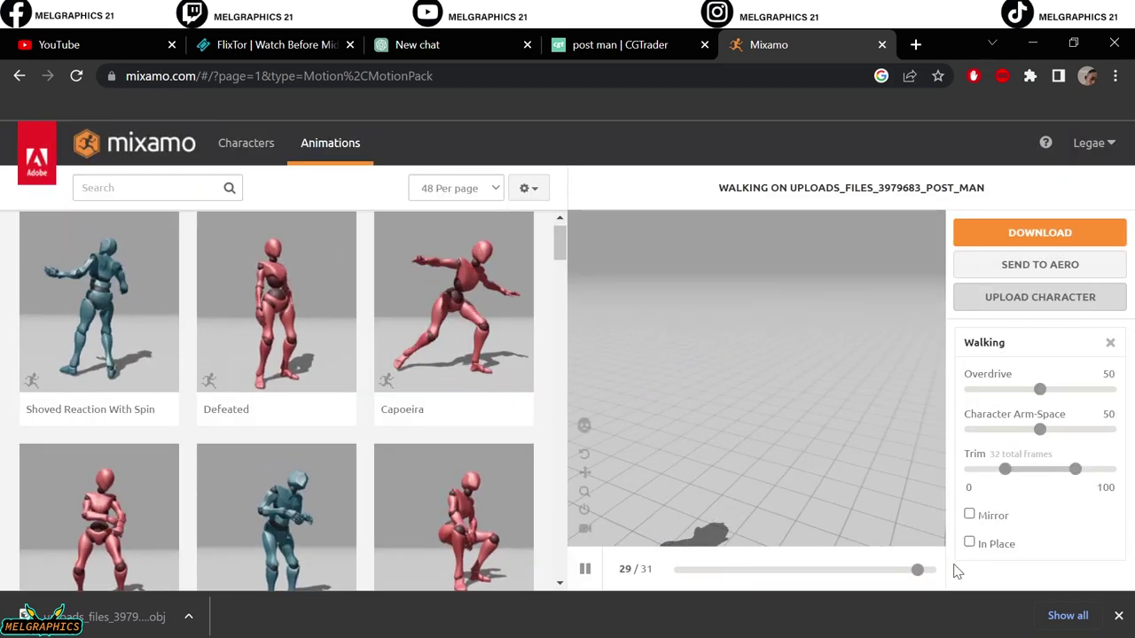
# - Search the animations for "walking and turning right" and clear that search filter
pyautogui.click(147, 188)
pyautogui.write('walking and turning right')
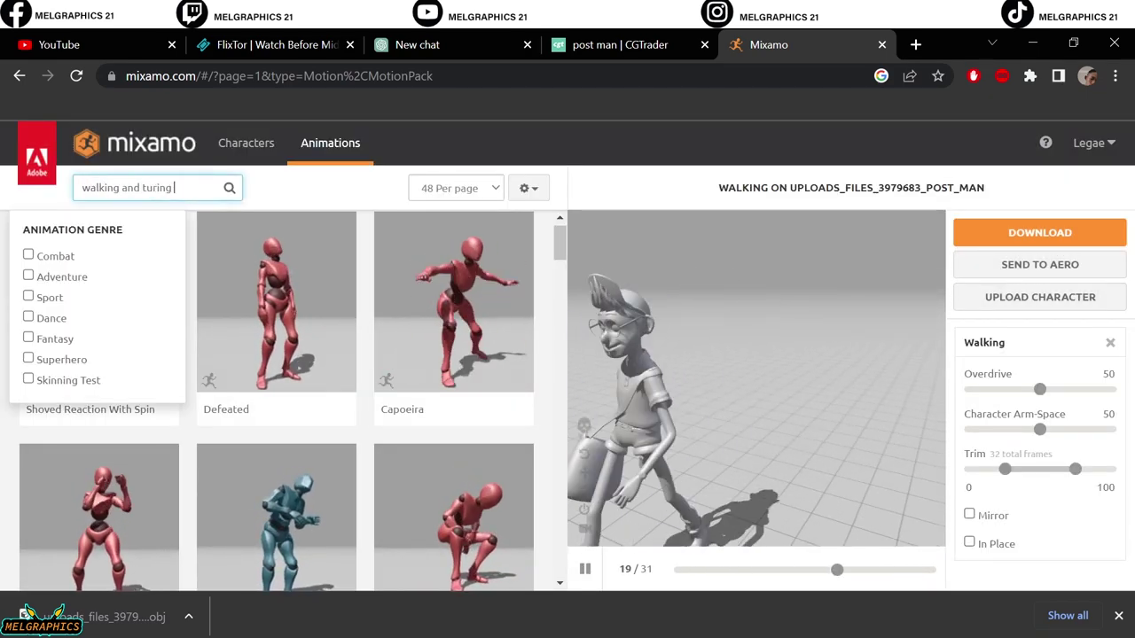
pyautogui.press('Return')
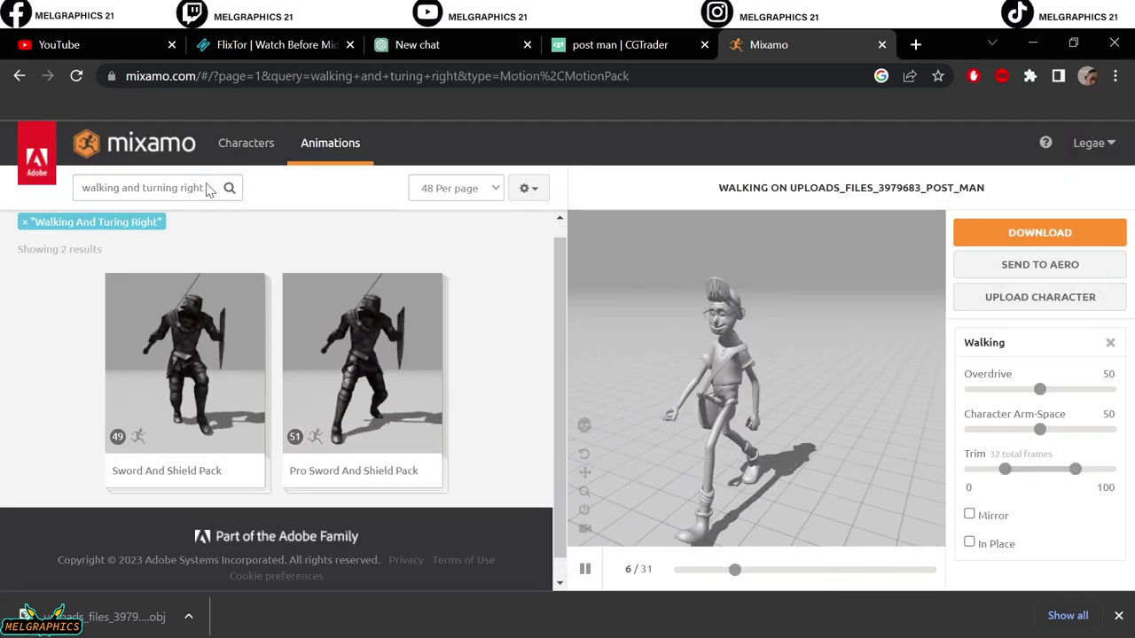
pyautogui.click(202, 187)
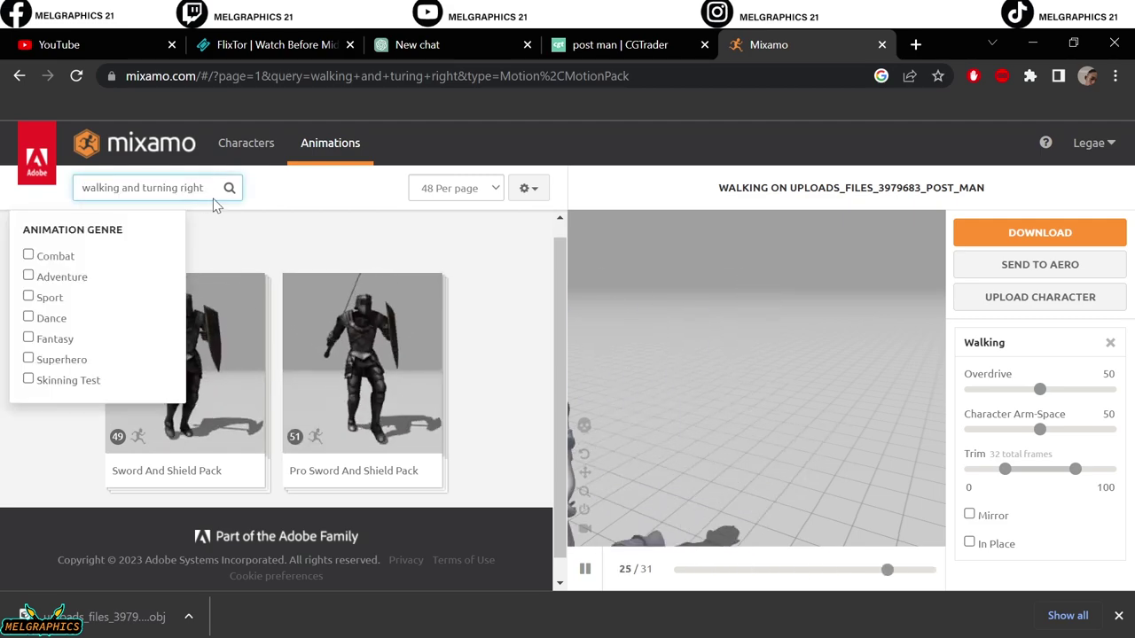
pyautogui.press('Return')
pyautogui.click(724, 427)
pyautogui.click(160, 219)
pyautogui.click(151, 187)
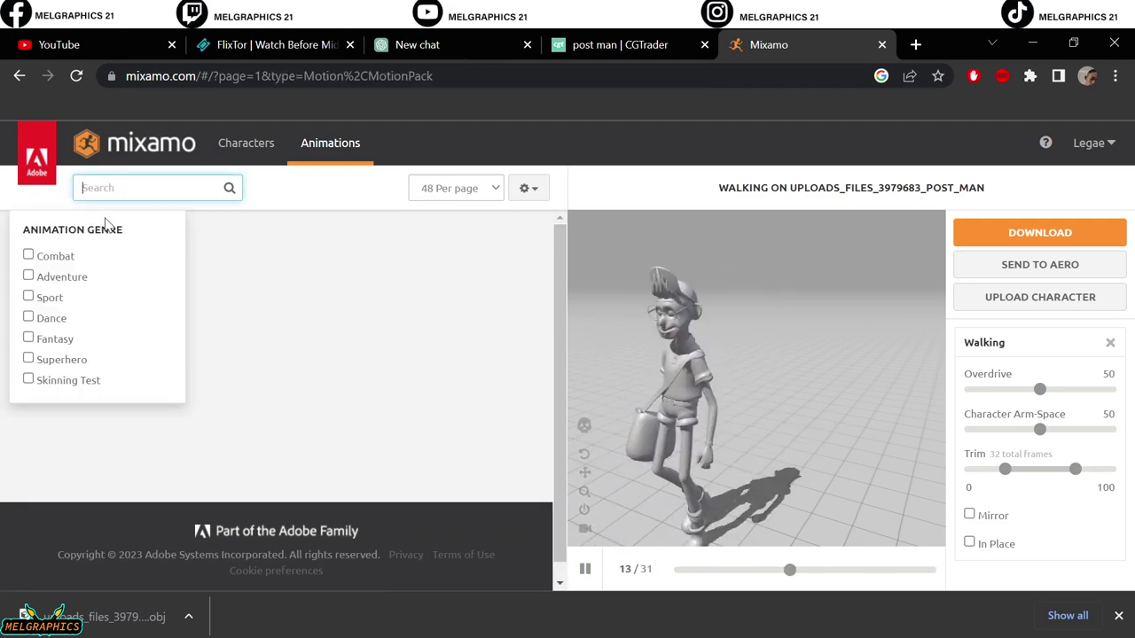
# - Filter the animations by the Adventure genre, browse them and remove the filter
pyautogui.click(36, 276)
pyautogui.scroll(-5, 395, 377)
pyautogui.scroll(-15, 394, 376)
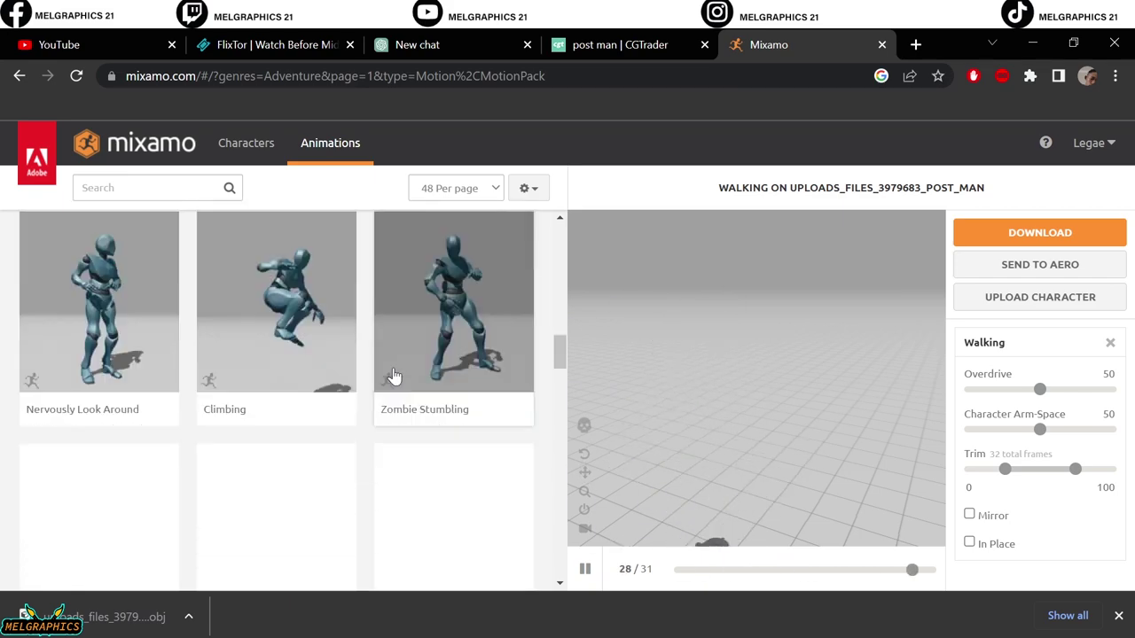
pyautogui.scroll(10, 96, 252)
pyautogui.click(55, 236)
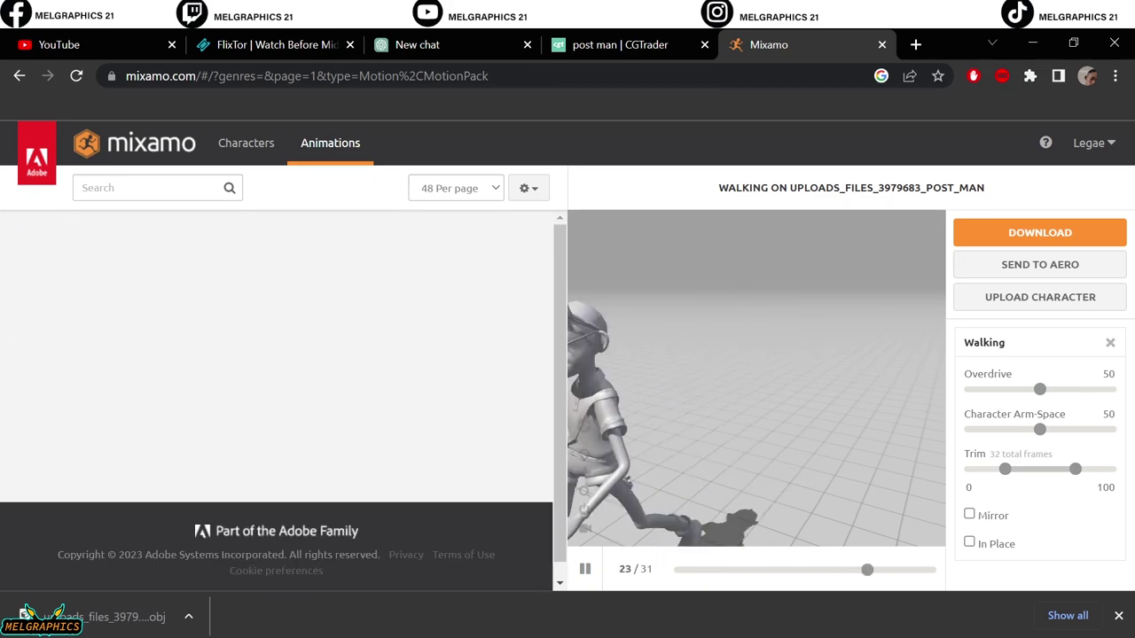
# - Search the animation library for "walking"
pyautogui.click(112, 189)
pyautogui.write('waling')
pyautogui.press('Return')
pyautogui.click(50, 236)
pyautogui.click(97, 189)
pyautogui.write('walking')
pyautogui.press('Return')
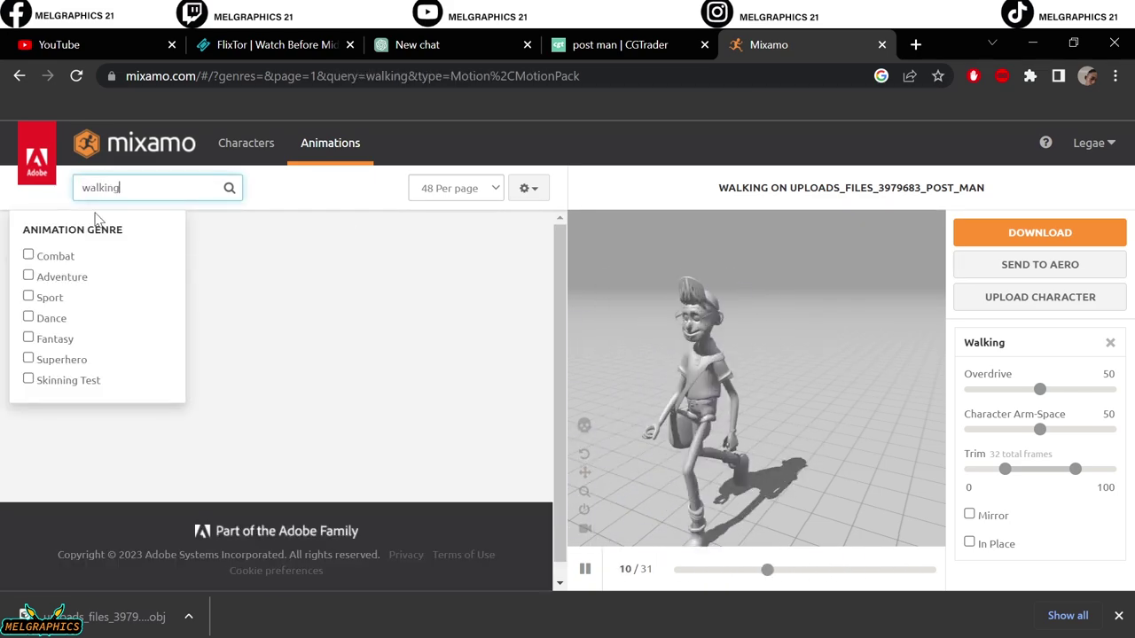
# - Apply the Walking Left Turn animation to the post man, reset the preview camera and try the In Place option
pyautogui.moveTo(559, 239); pyautogui.dragTo(524, 360)
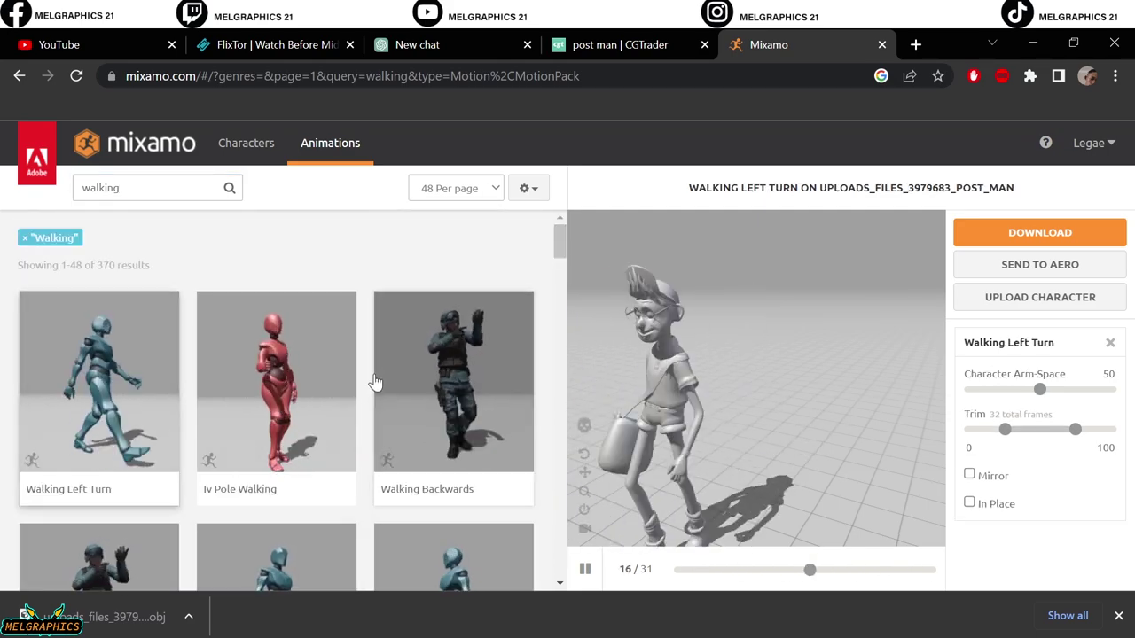
pyautogui.click(94, 378)
pyautogui.scroll(5, 780, 372)
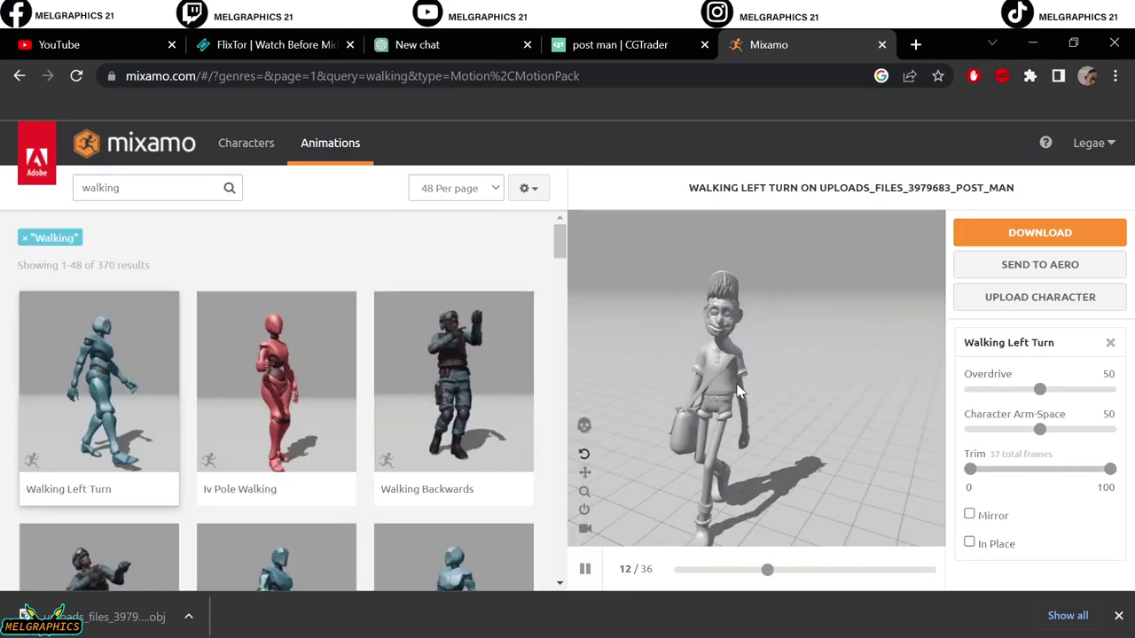
pyautogui.click(584, 510)
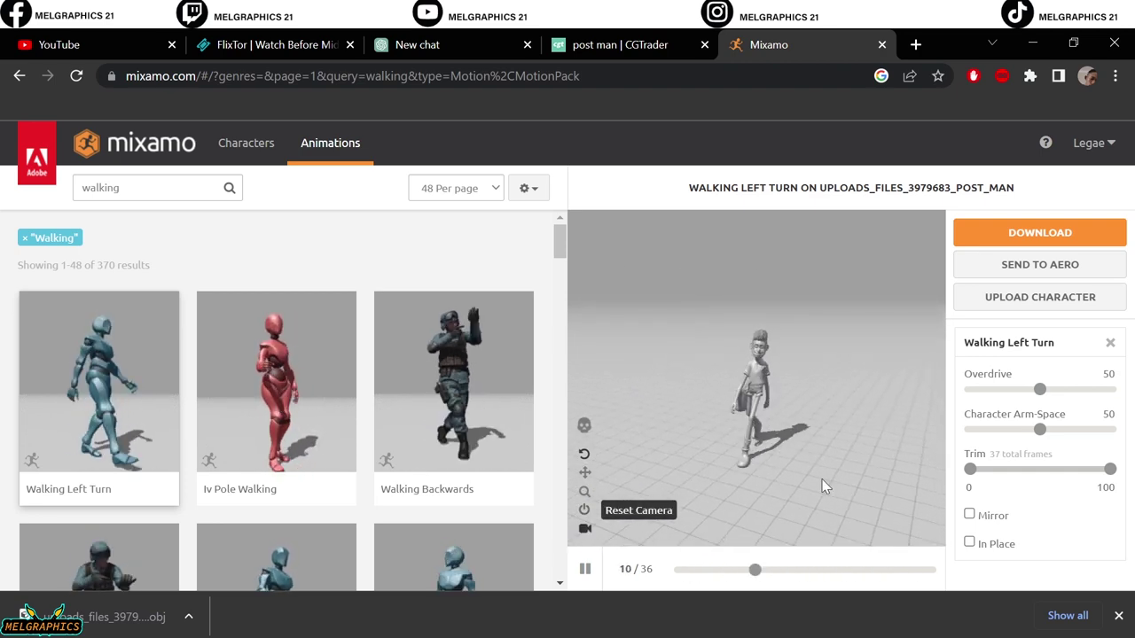
pyautogui.click(969, 542)
pyautogui.click(970, 542)
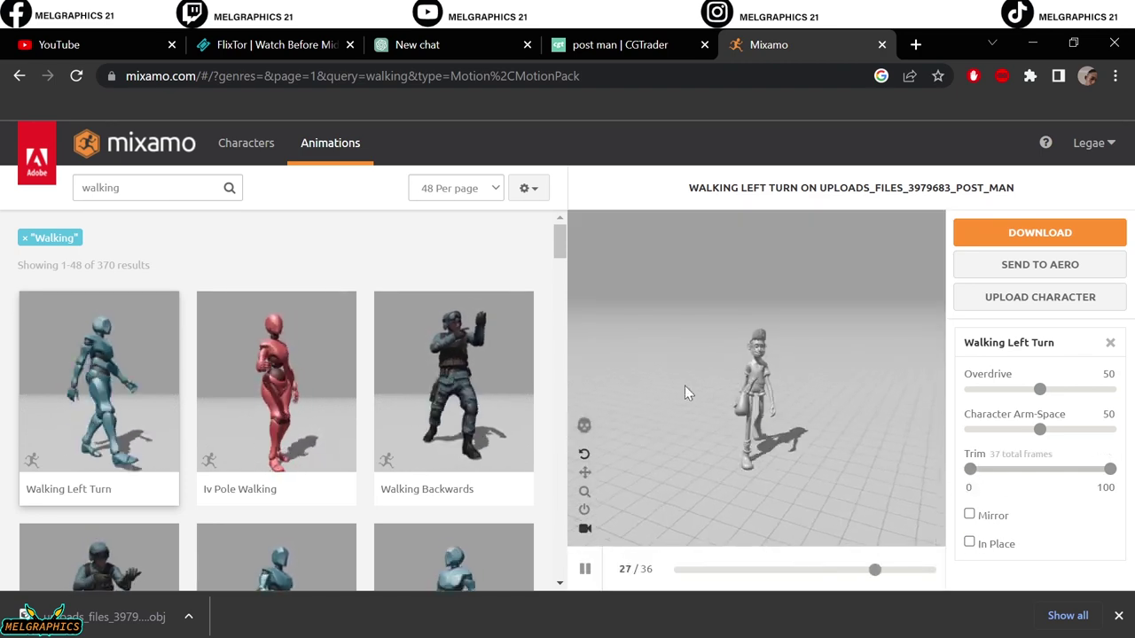
# - Set the animation's Overdrive to 7 and download it as FBX Binary with skin at 60 frames per second
pyautogui.moveTo(1039, 390); pyautogui.dragTo(980, 390)
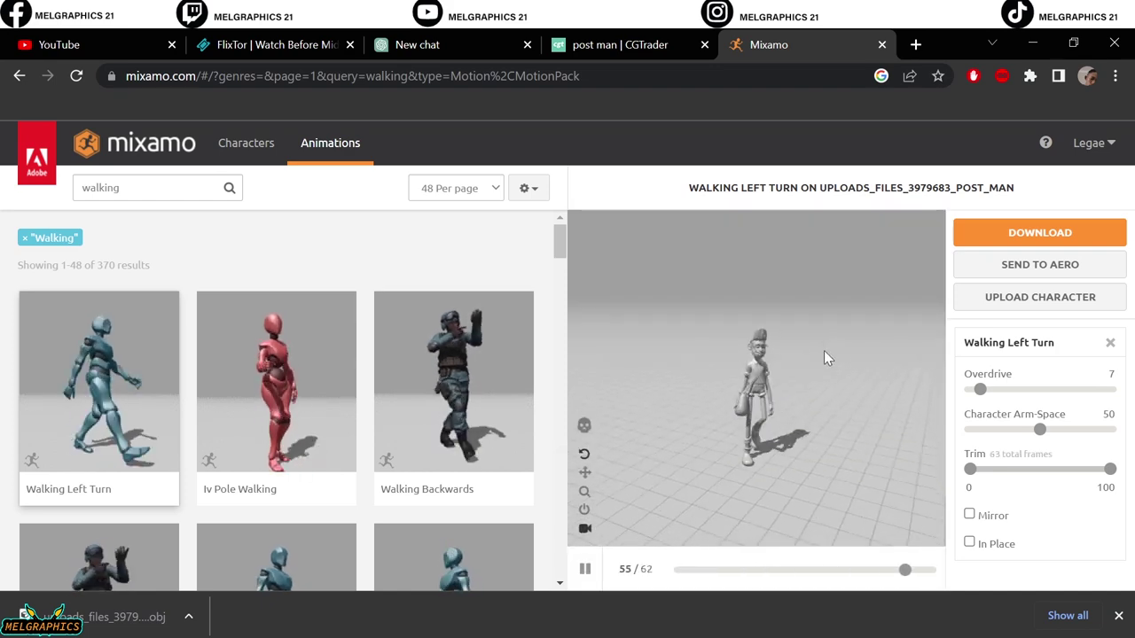
pyautogui.click(1099, 472)
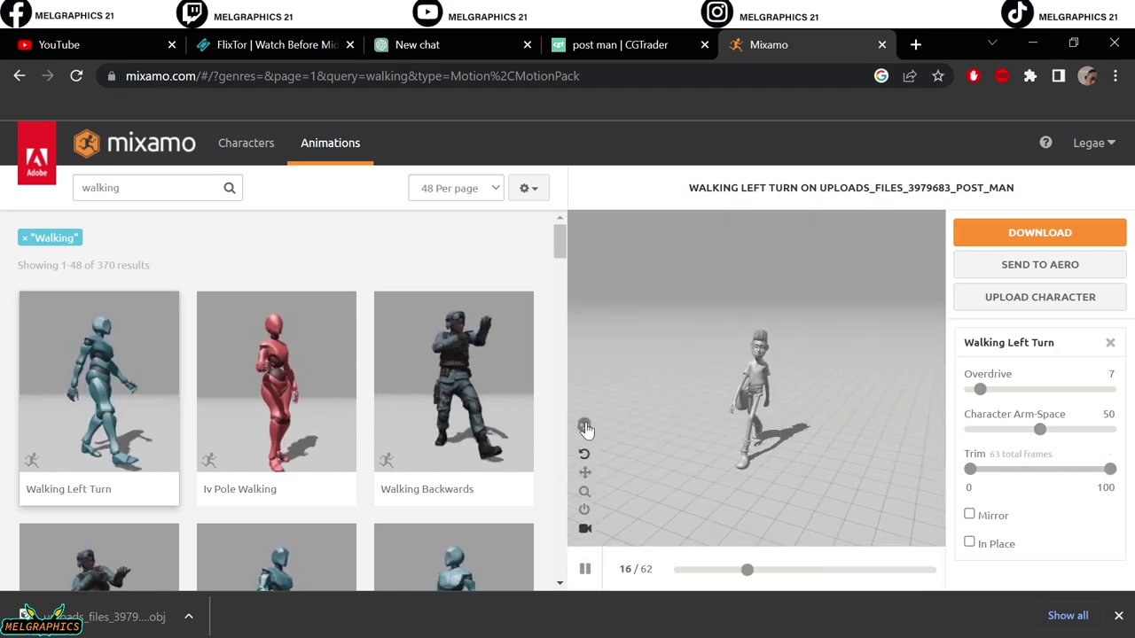
pyautogui.click(584, 424)
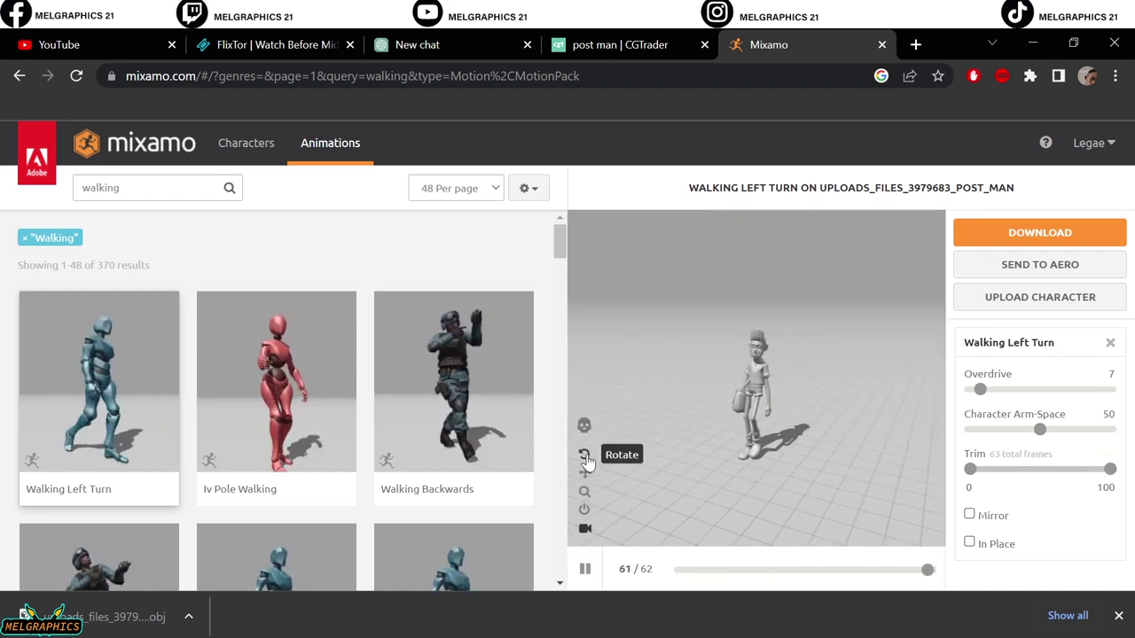
pyautogui.click(1063, 234)
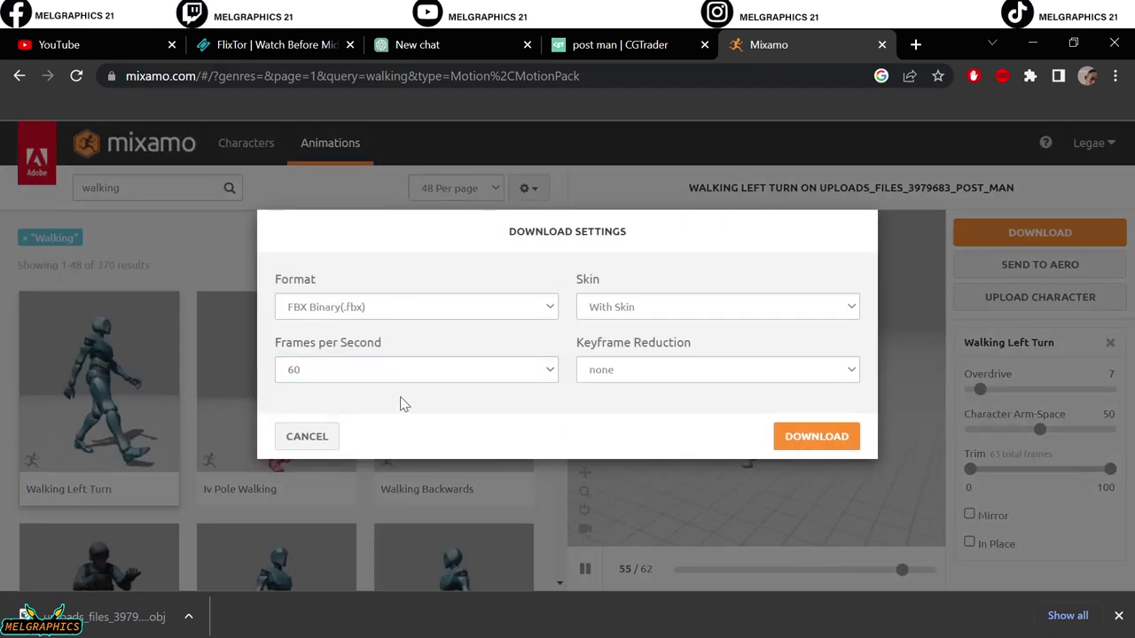
pyautogui.click(810, 434)
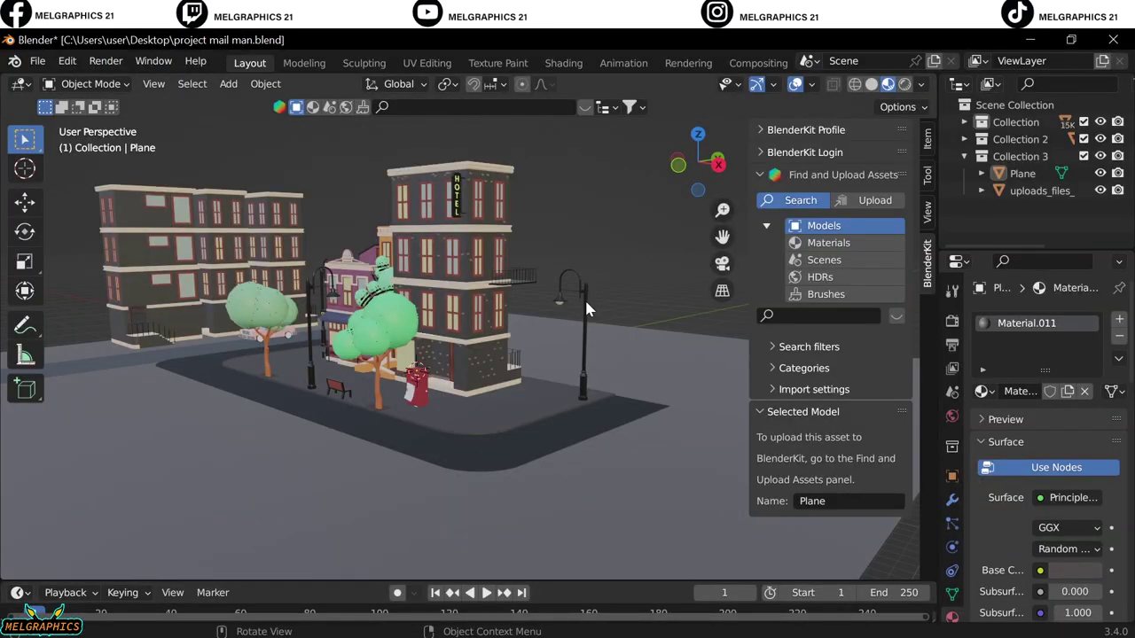
# - Switch to Blender and import the downloaded animated post man FBX into the city scene
pyautogui.click(46, 84)
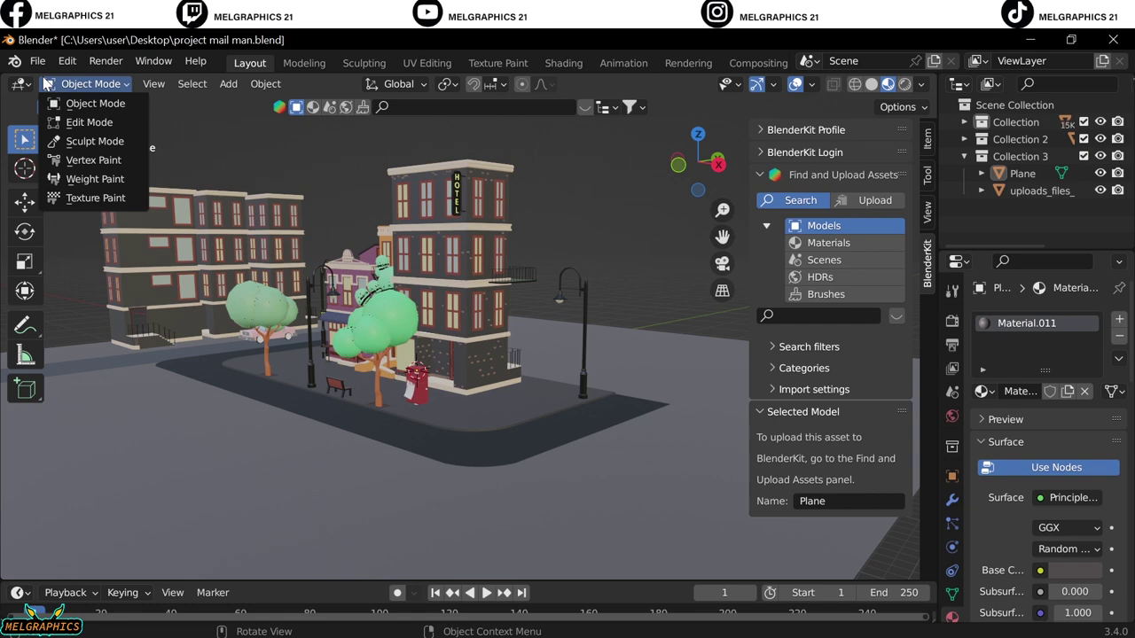
pyautogui.click(38, 61)
pyautogui.moveTo(66, 292)
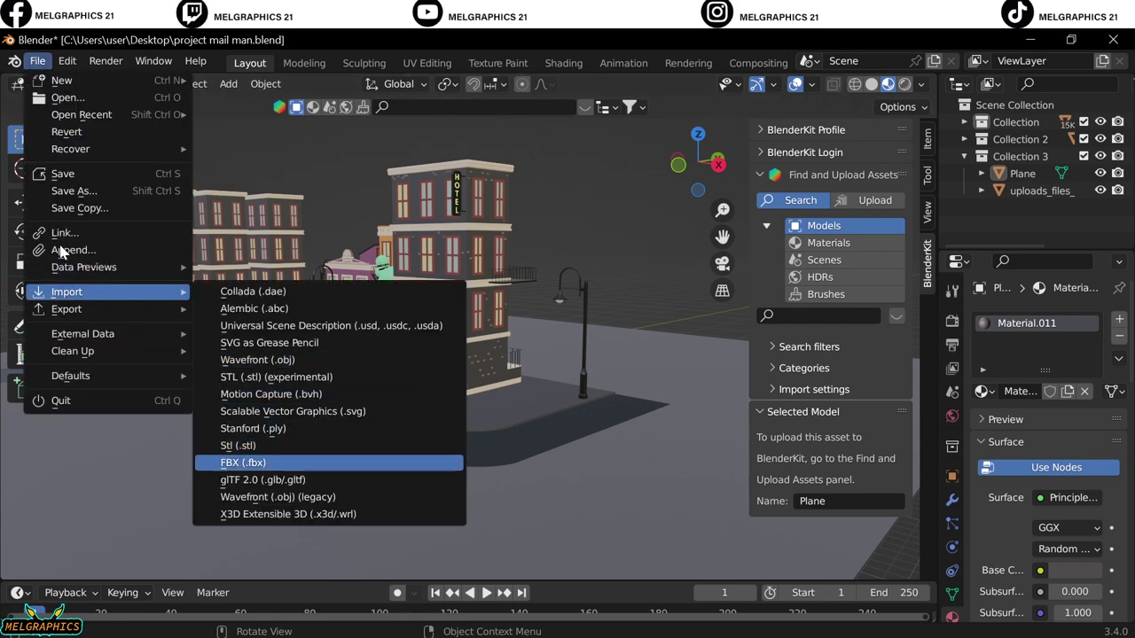
pyautogui.click(243, 463)
pyautogui.click(381, 330)
pyautogui.click(858, 588)
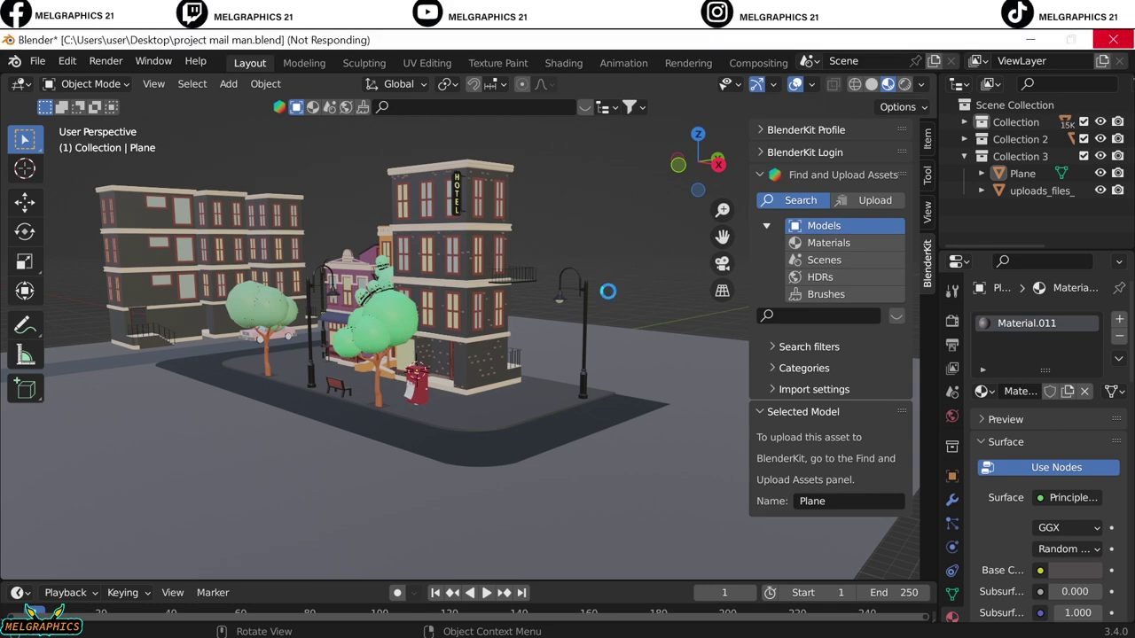
# - Expand the first Collection in the scene hierarchy and select the imported Armature
pyautogui.scroll(-1, 608, 292)
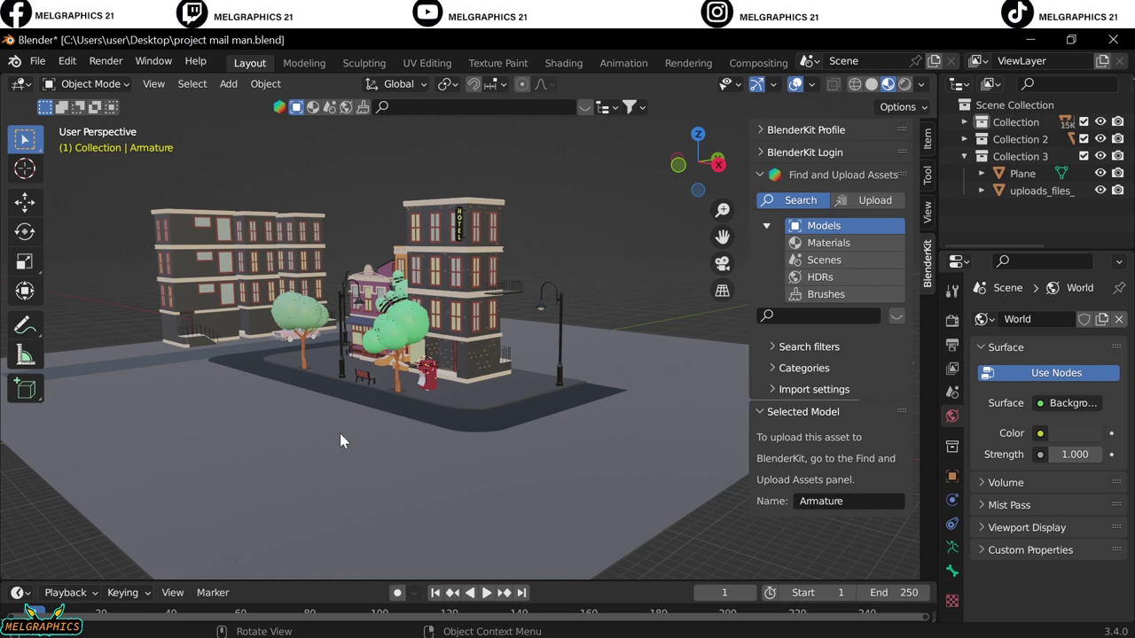
pyautogui.moveTo(324, 443); pyautogui.dragTo(825, 258, button='middle')
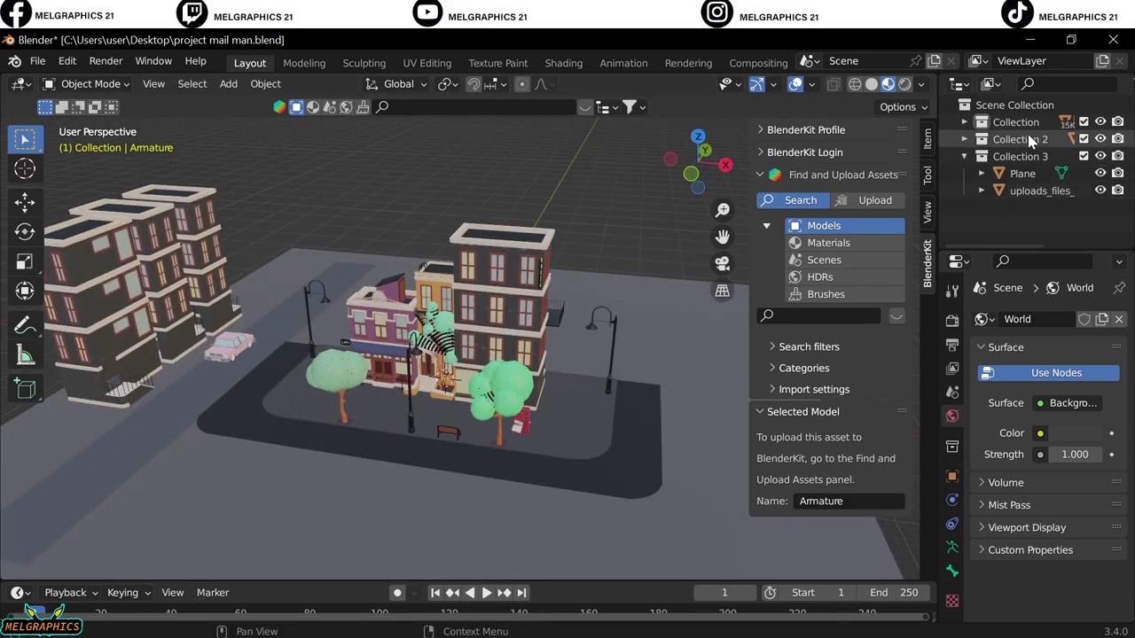
pyautogui.click(1033, 123)
pyautogui.click(1100, 123)
pyautogui.click(1100, 122)
pyautogui.click(964, 123)
pyautogui.click(1031, 140)
# - Move the armature in front view to ground level beside the café, next to the bench
pyautogui.moveTo(639, 299)
pyautogui.mouseDown(button='middle')
pyautogui.moveTo(428, 336)
pyautogui.moveTo(628, 302)
pyautogui.mouseUp(button='middle')
pyautogui.press('KP_1')
pyautogui.press('g')
pyautogui.click(399, 342)
pyautogui.scroll(8, 292, 330)
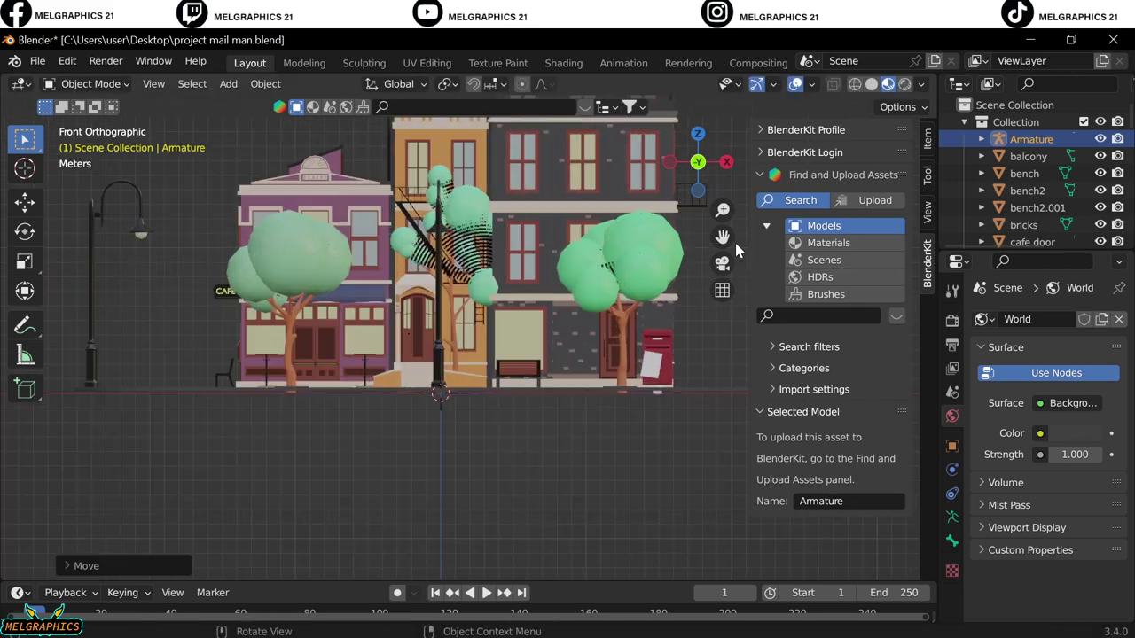
pyautogui.press('g')
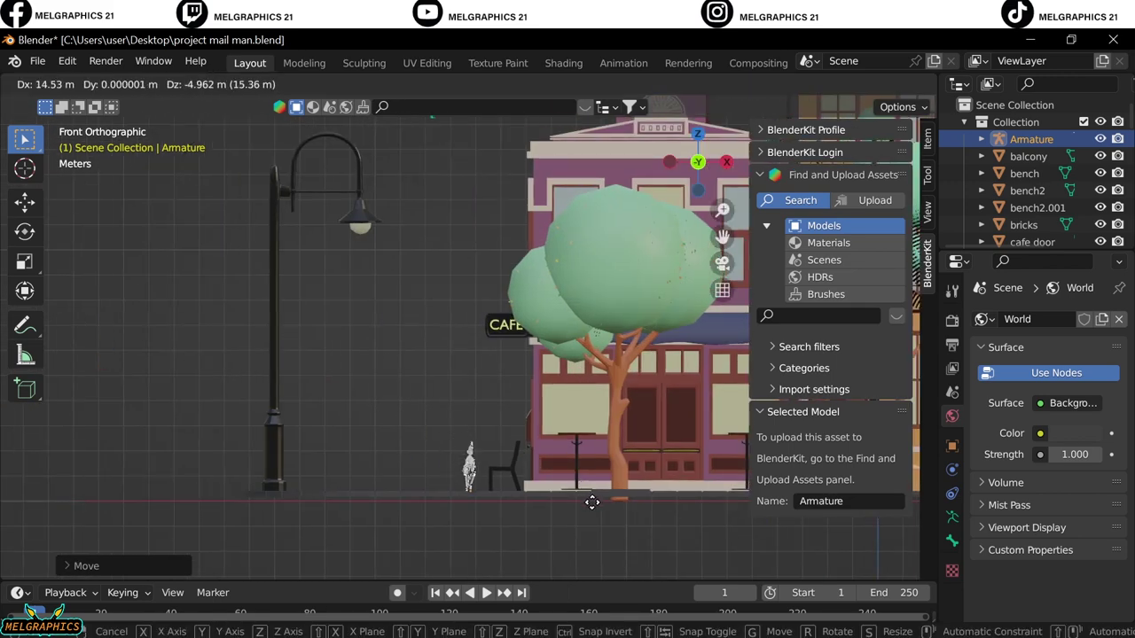
pyautogui.click(592, 502)
# - Scale the post man armature up to suit the height of the café door
pyautogui.moveTo(592, 502); pyautogui.dragTo(659, 439, button='middle')
pyautogui.scroll(-3, 659, 439)
pyautogui.press('s')
pyautogui.click(675, 561)
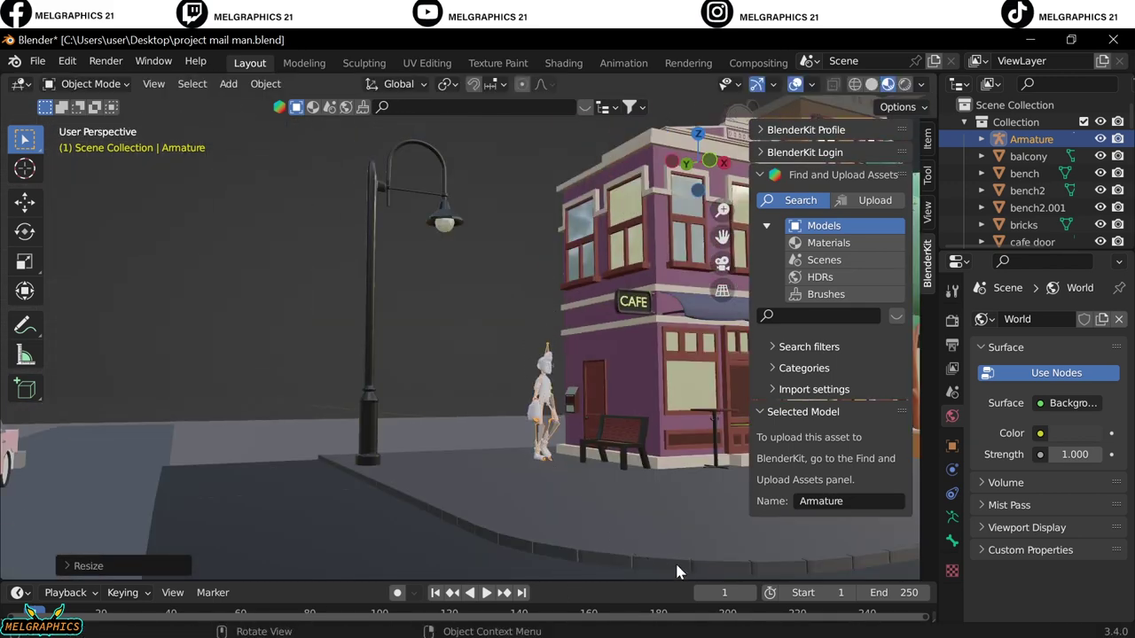
# - Move the post man armature along the Y axis from beside the bench onto the pavement in front of the café
pyautogui.moveTo(675, 560); pyautogui.dragTo(486, 501, button='middle')
pyautogui.press('g')
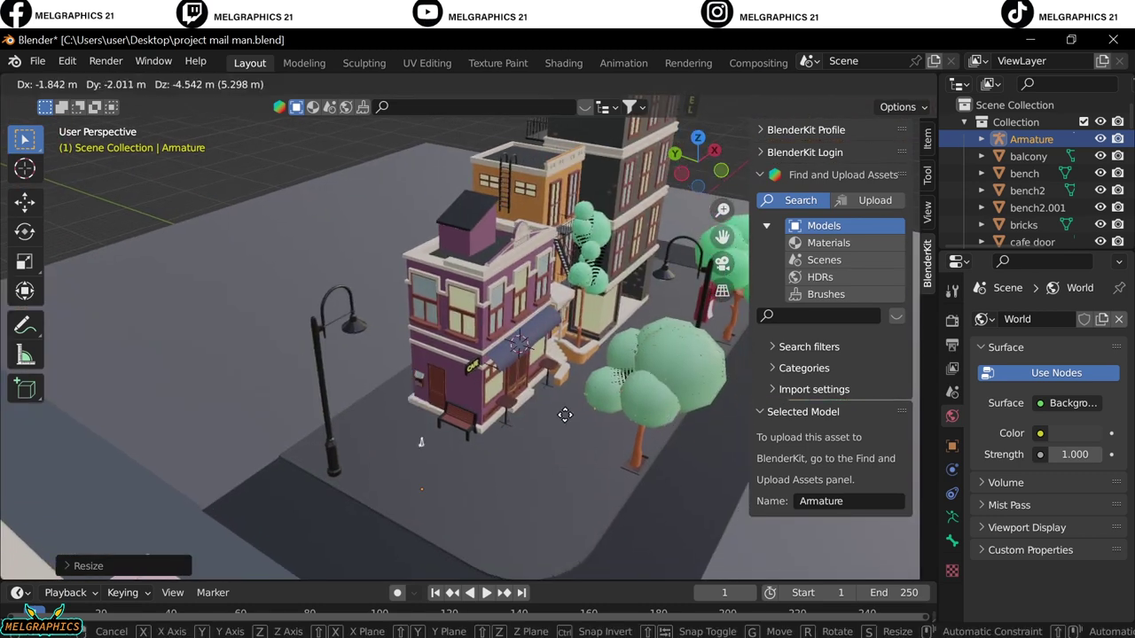
pyautogui.press('x')
pyautogui.press('y')
pyautogui.click(598, 493)
# - In top view, rotate the armature 90 degrees around the Z axis
pyautogui.press('KP_1')
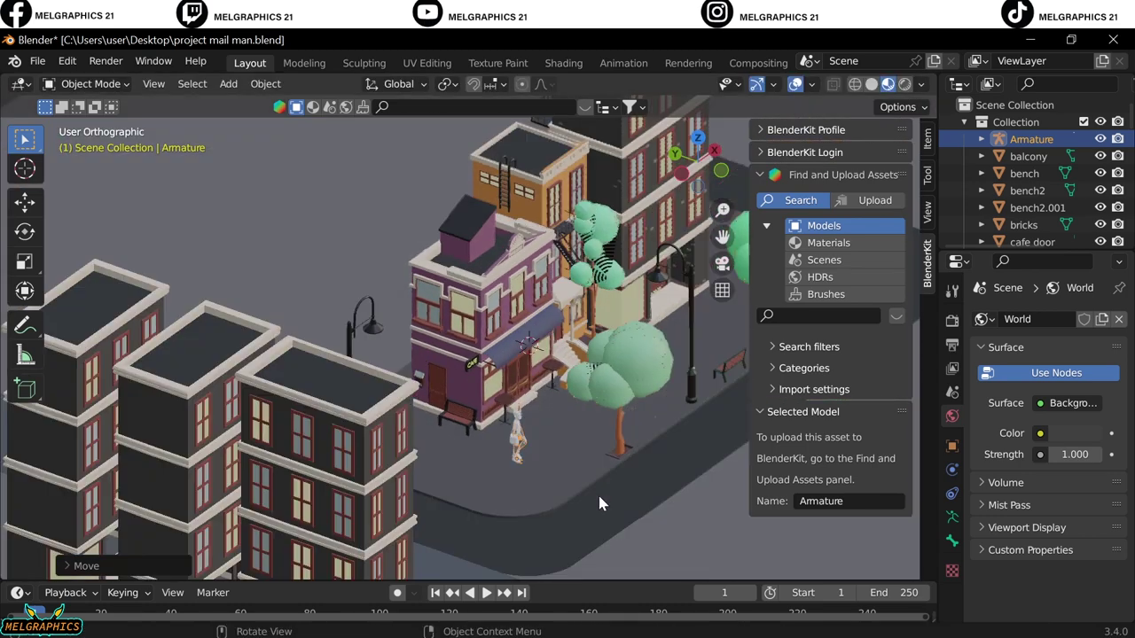
pyautogui.press('KP_7')
pyautogui.write('r')
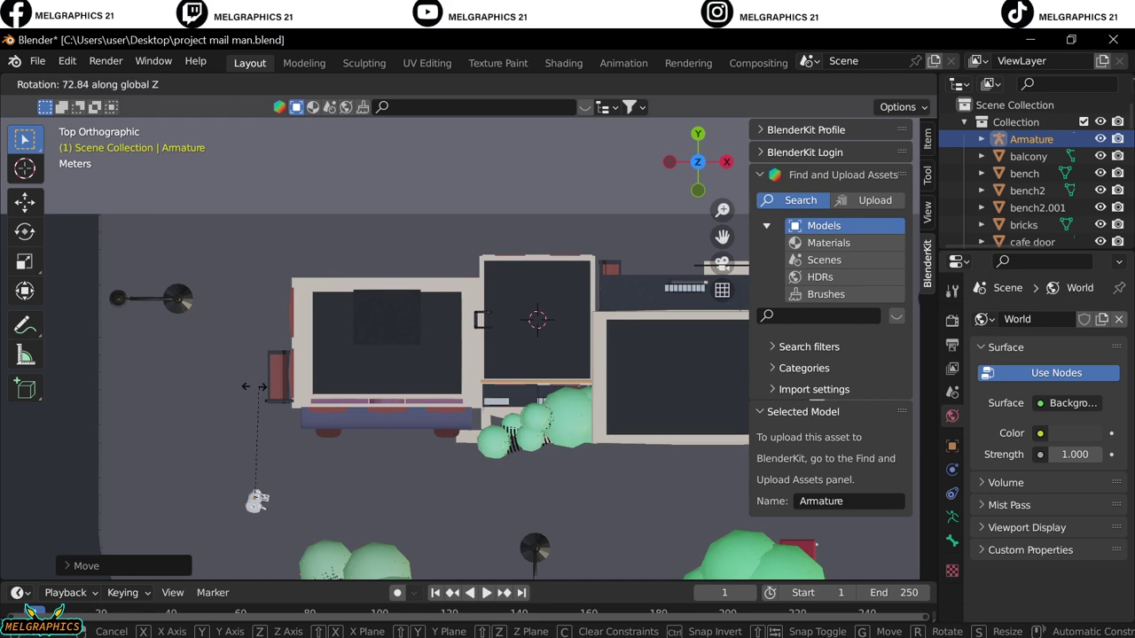
pyautogui.write('90')
pyautogui.press('Return')
# - In front view, move the armature along the X axis past the shops until it stands beside the red mailbox
pyautogui.moveTo(302, 447); pyautogui.dragTo(497, 381, button='middle')
pyautogui.press('KP_1')
pyautogui.press('g')
pyautogui.press('x')
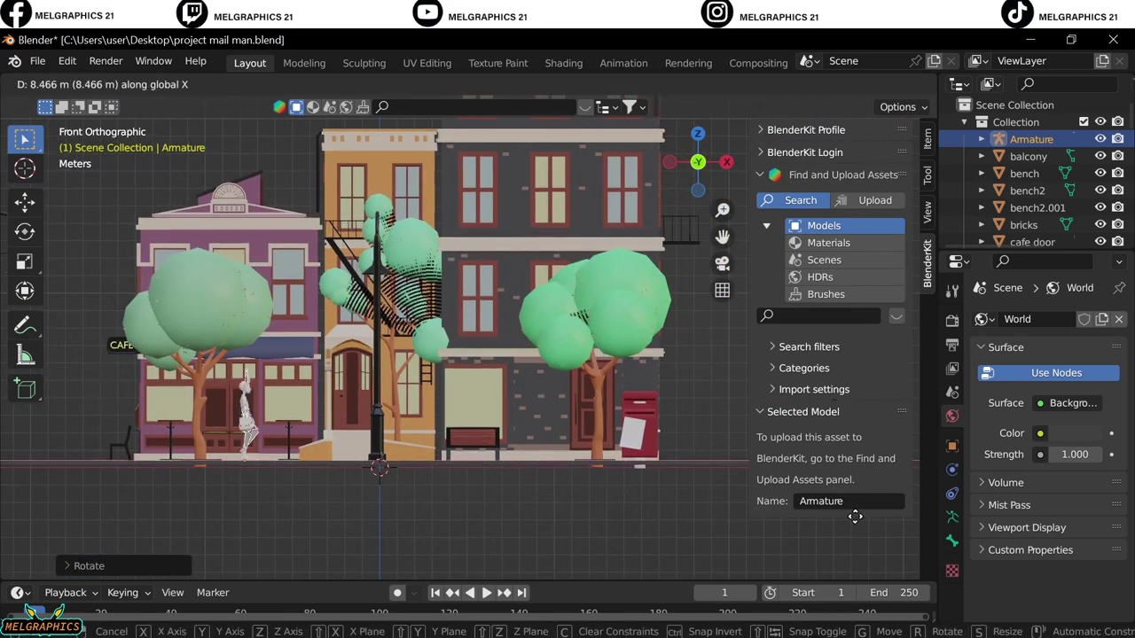
pyautogui.click(482, 550)
pyautogui.moveTo(482, 550); pyautogui.dragTo(280, 490, button='middle')
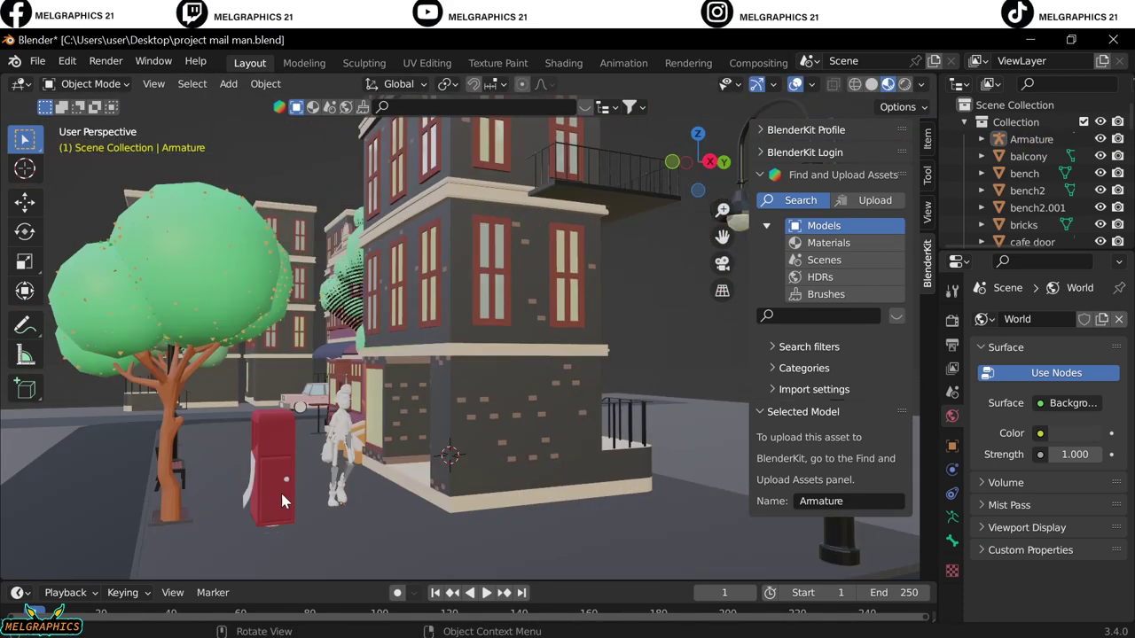
# - Preview the walking animation, then select the armature and enlarge the timeline to show its keyframes
pyautogui.press('space')
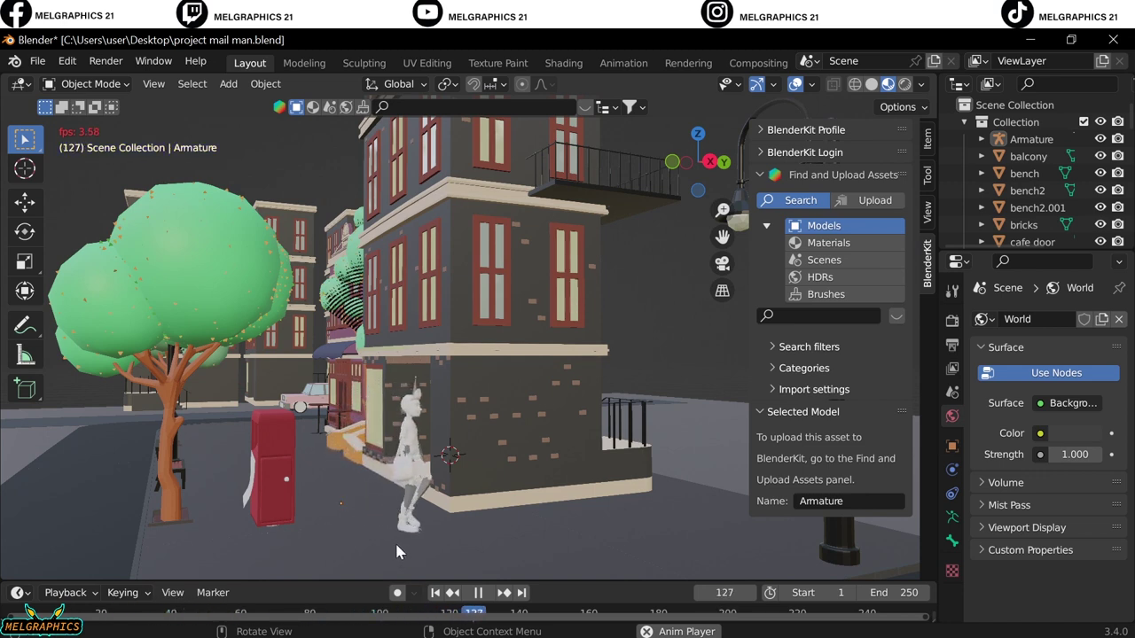
pyautogui.press('space')
pyautogui.keyDown('shift'); pyautogui.moveTo(396, 545); pyautogui.dragTo(390, 492, button='middle'); pyautogui.keyUp('shift')
pyautogui.click(405, 421)
pyautogui.moveTo(472, 581); pyautogui.dragTo(429, 508)
pyautogui.click(404, 399)
pyautogui.moveTo(473, 559); pyautogui.dragTo(564, 563)
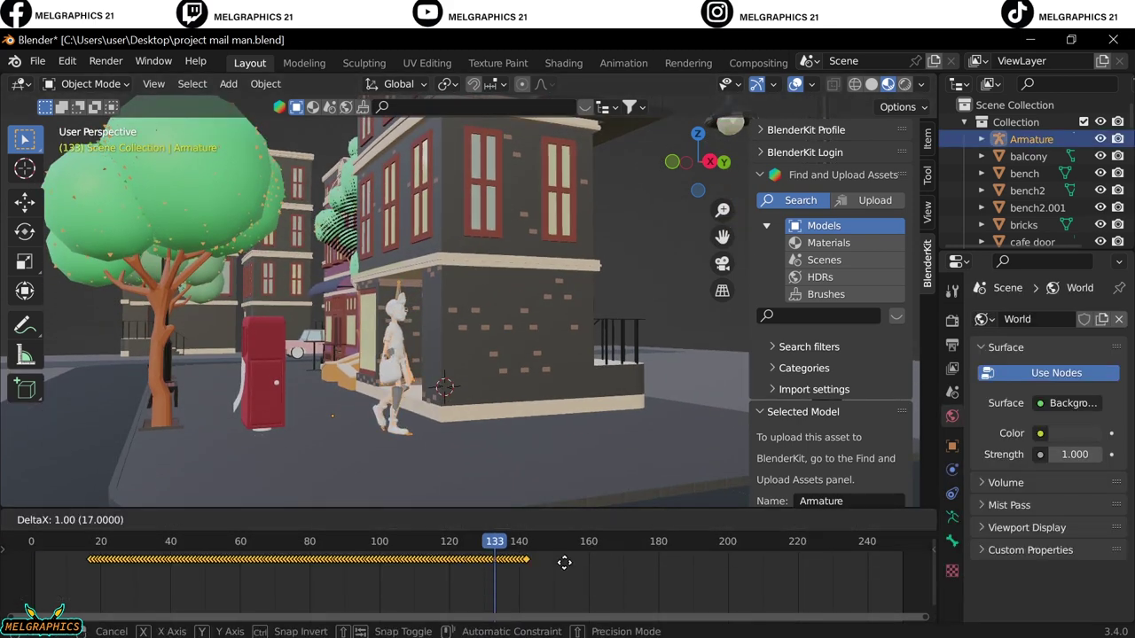
pyautogui.press('Escape')
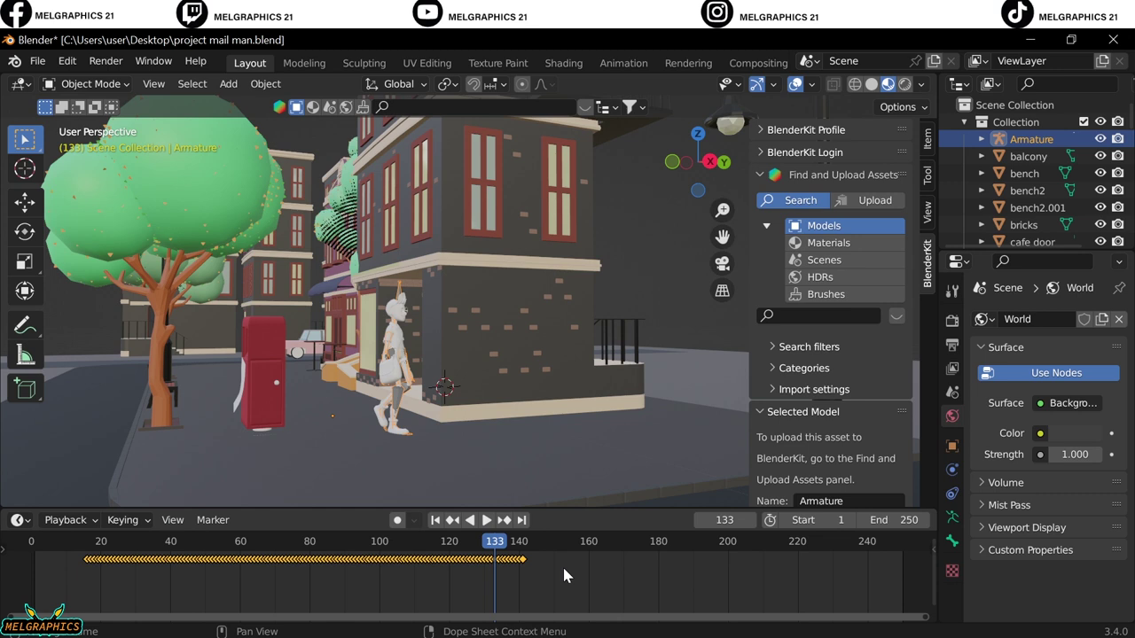
pyautogui.hotkey('shift', 'Left')
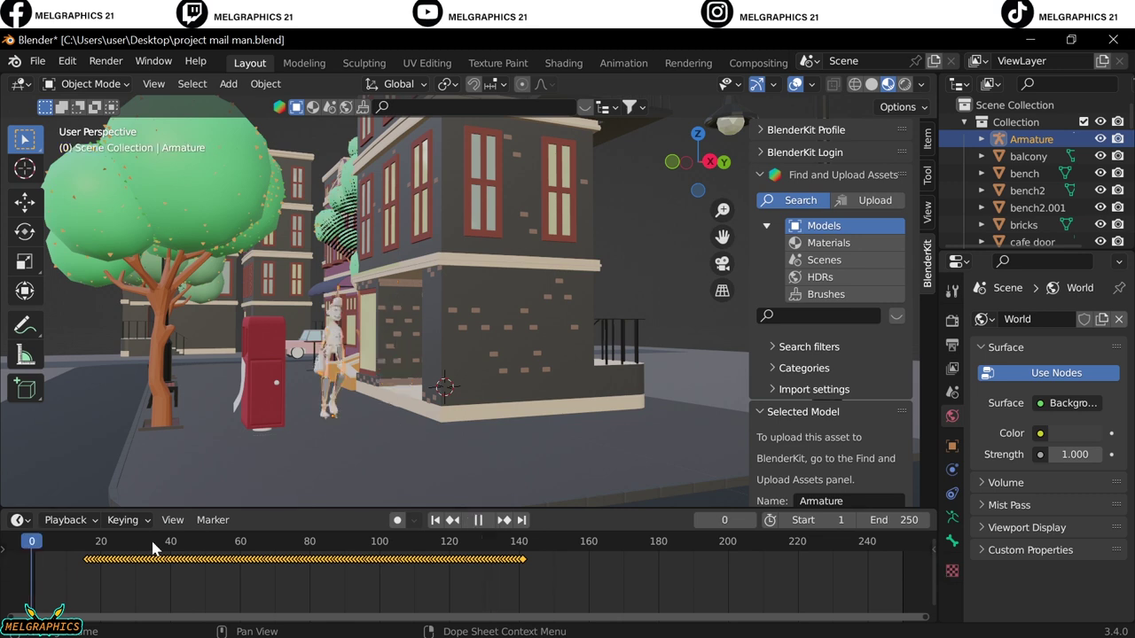
pyautogui.press('space')
pyautogui.press('space')
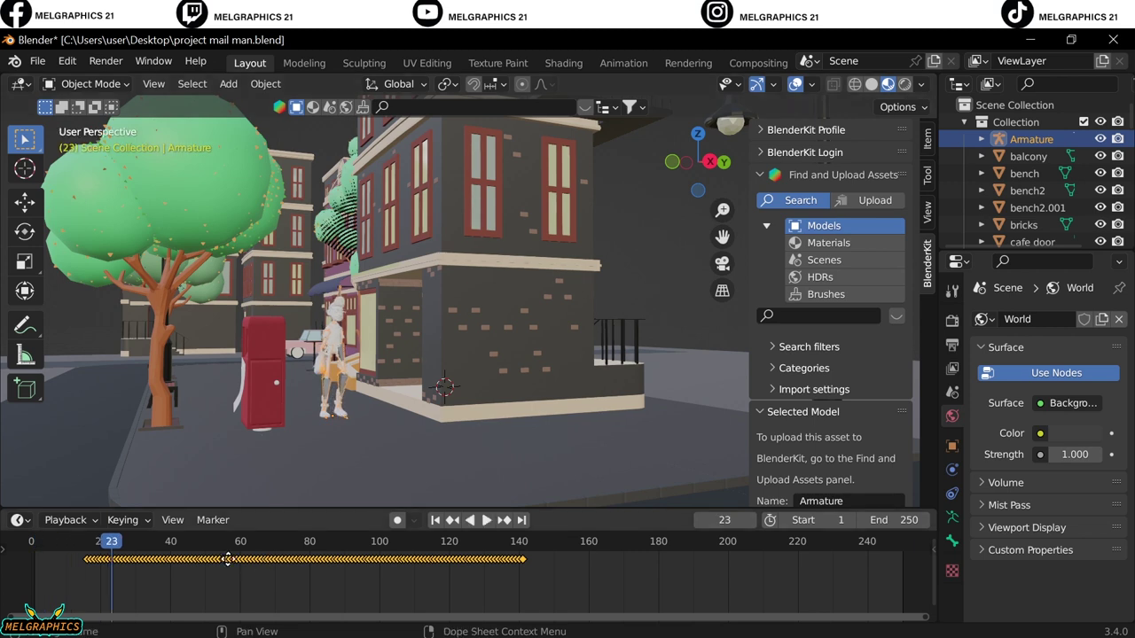
pyautogui.moveTo(228, 557); pyautogui.dragTo(99, 558)
pyautogui.hotkey('ctrl', 'z')
pyautogui.hotkey('ctrl', 'z')
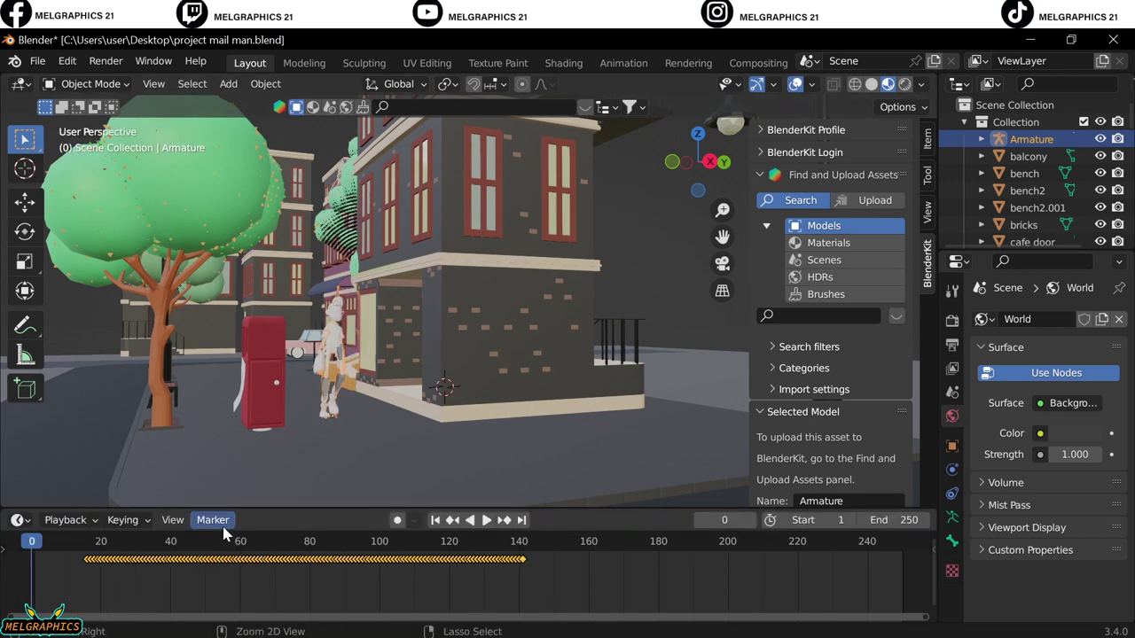
pyautogui.hotkey('ctrl', 'z')
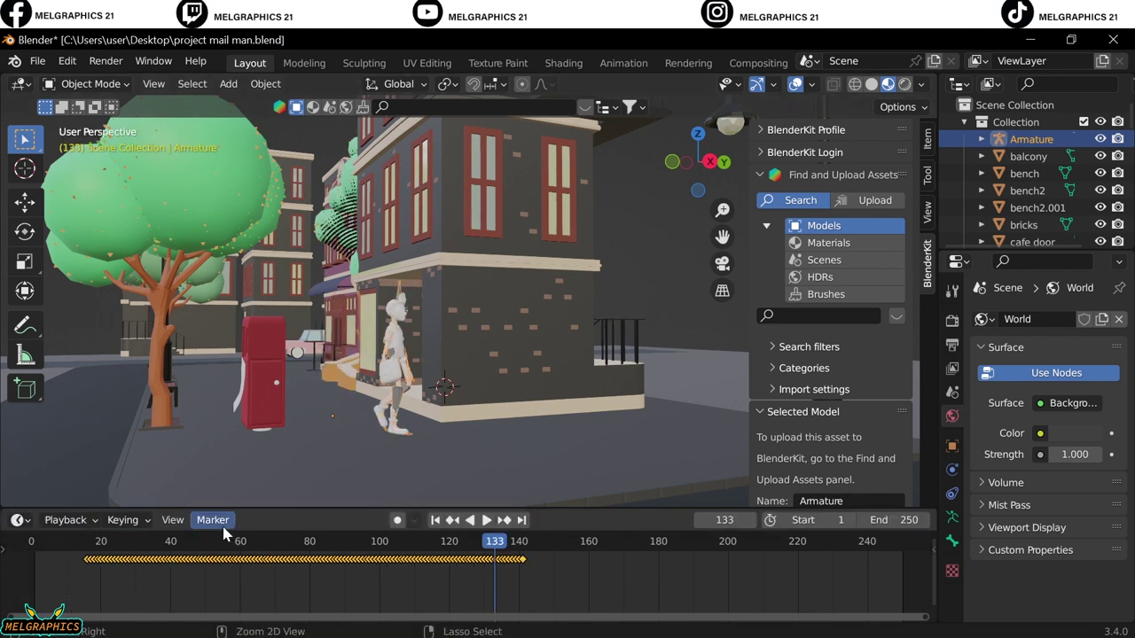
pyautogui.press('g')
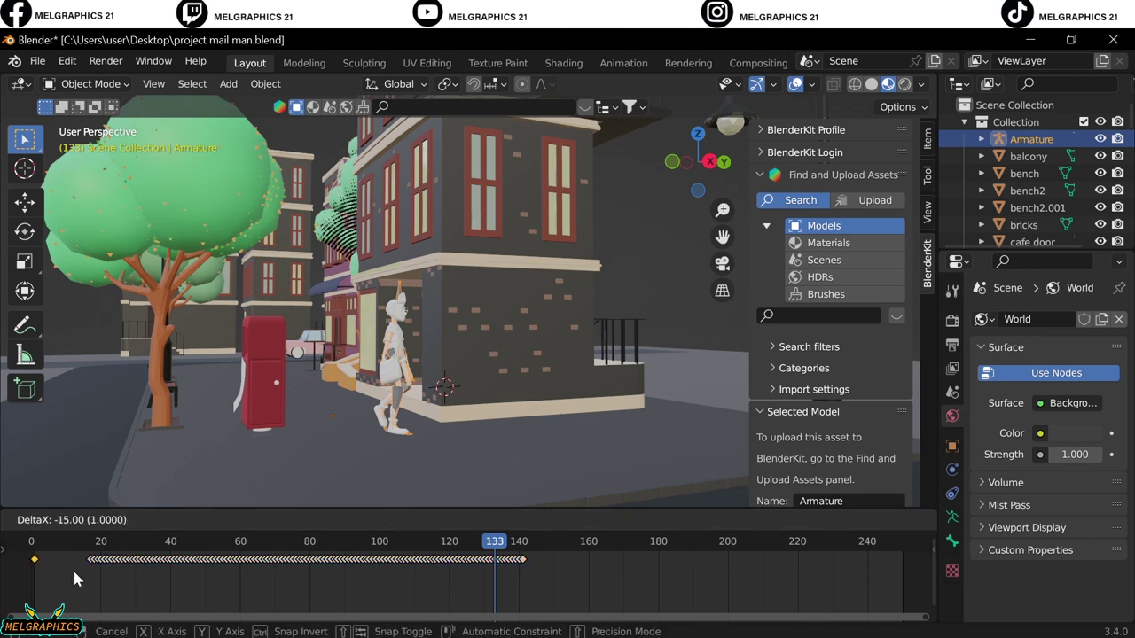
pyautogui.press('Escape')
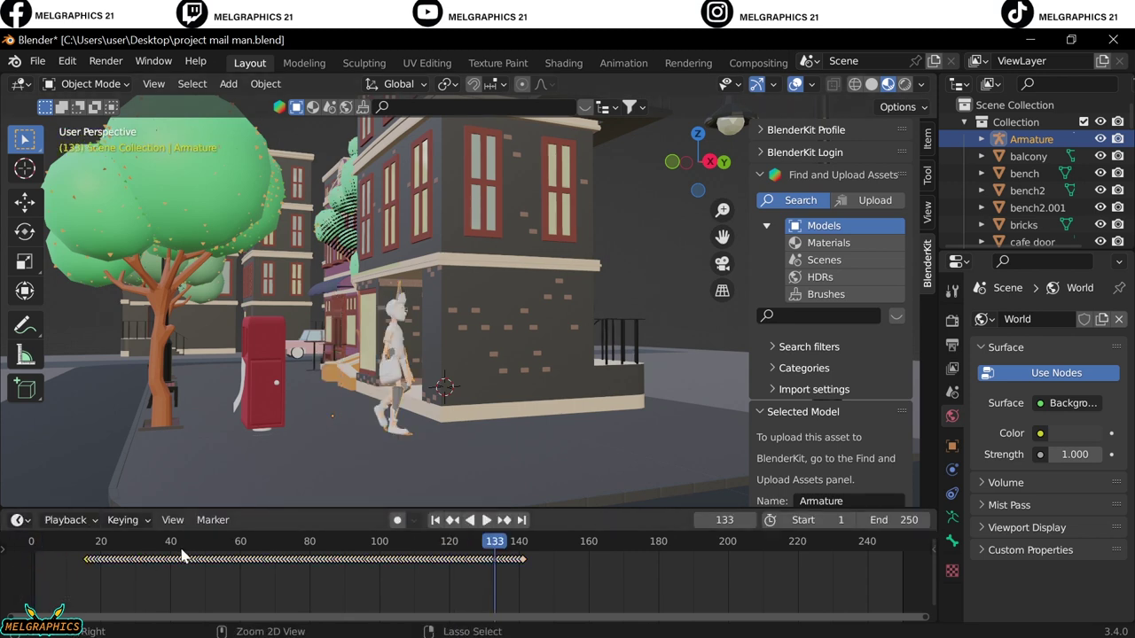
# - Select all of the armature's keyframes, shift them so the walk starts at frame 1, and preview it from the start
pyautogui.moveTo(544, 566); pyautogui.dragTo(83, 550)
pyautogui.press('g')
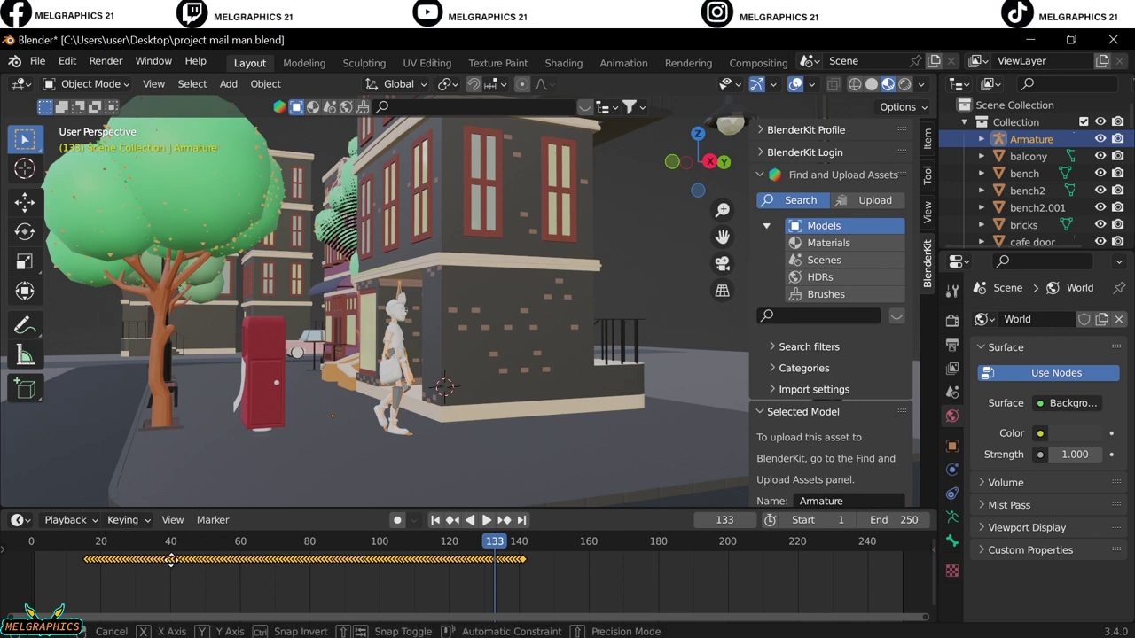
pyautogui.click(158, 561)
pyautogui.click(235, 549)
pyautogui.click(31, 543)
pyautogui.press('space')
pyautogui.press('space')
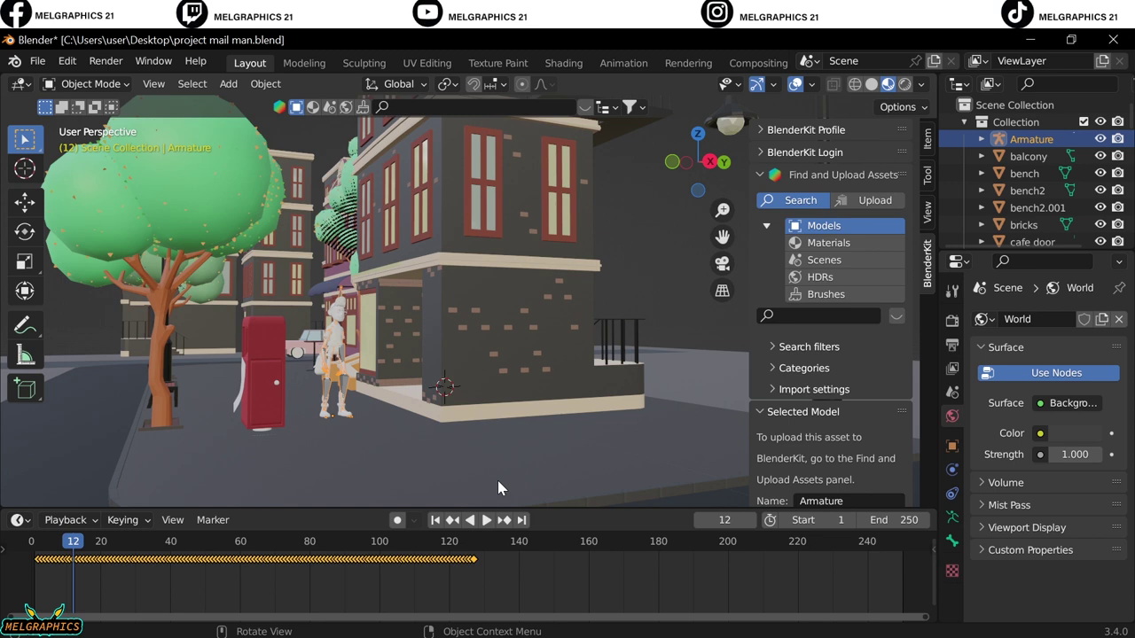
# - In the output settings, slow the animation by setting the Time Stretching New value to 200
pyautogui.click(951, 571)
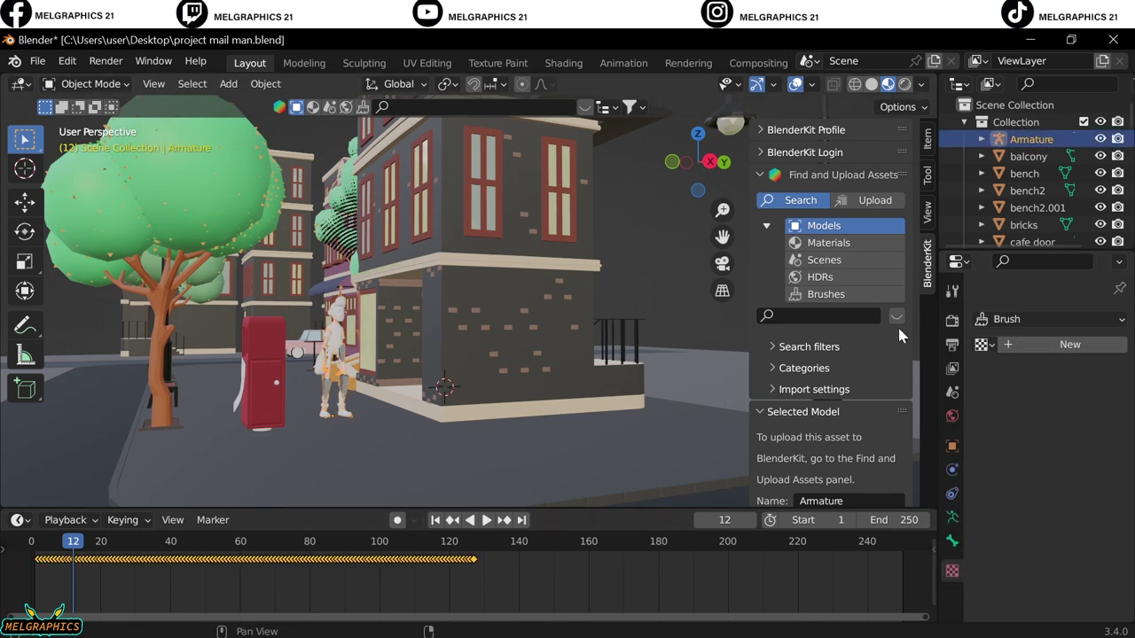
pyautogui.click(951, 344)
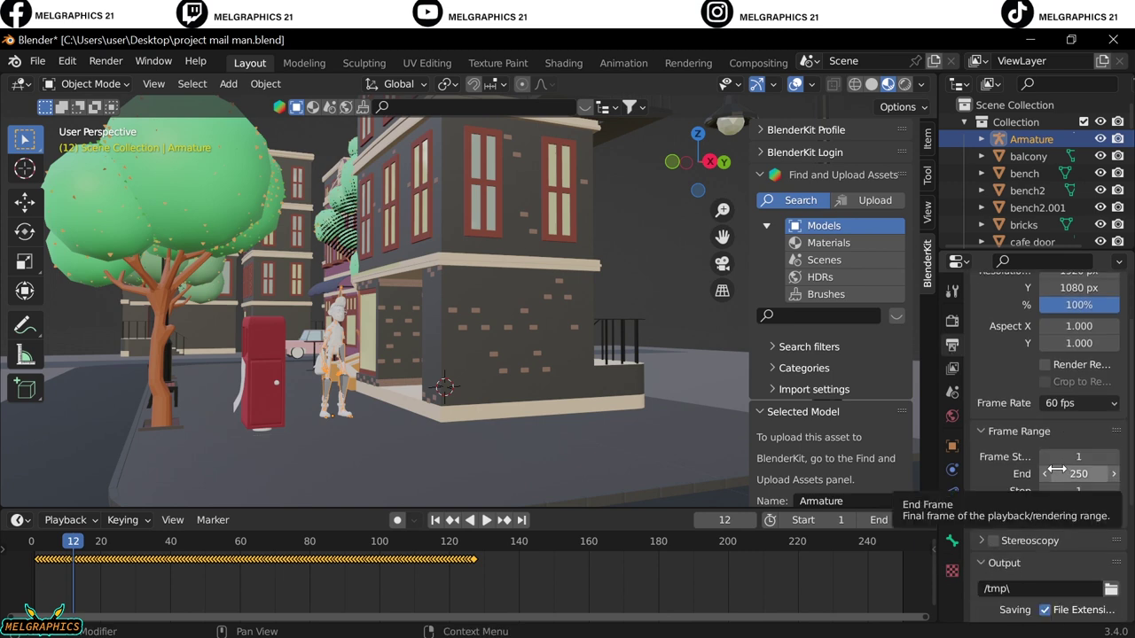
pyautogui.scroll(-1, 1028, 483)
pyautogui.click(1022, 477)
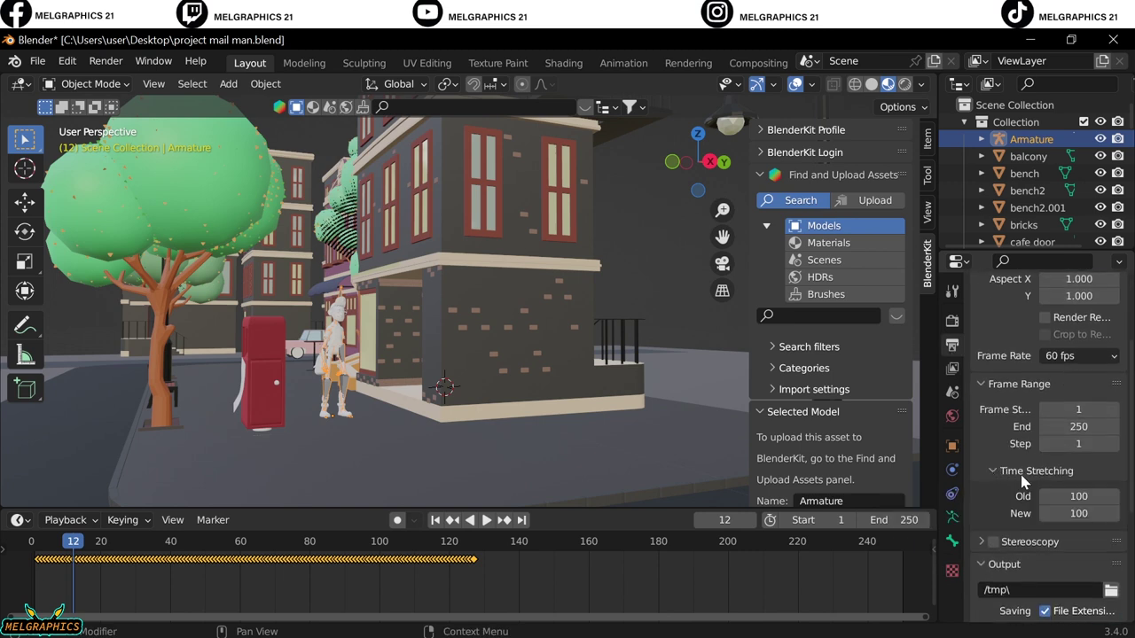
pyautogui.doubleClick(1078, 513)
pyautogui.write('200')
pyautogui.press('Return')
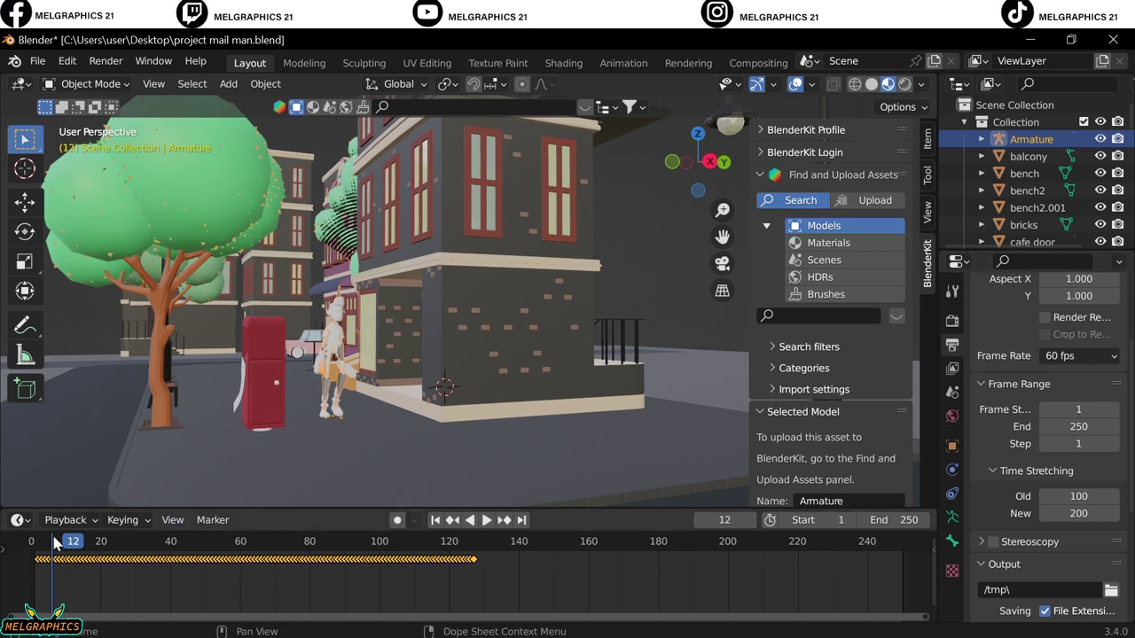
# - Set the scene's end frame to 500 and replay the walk from the first frame
pyautogui.press('space')
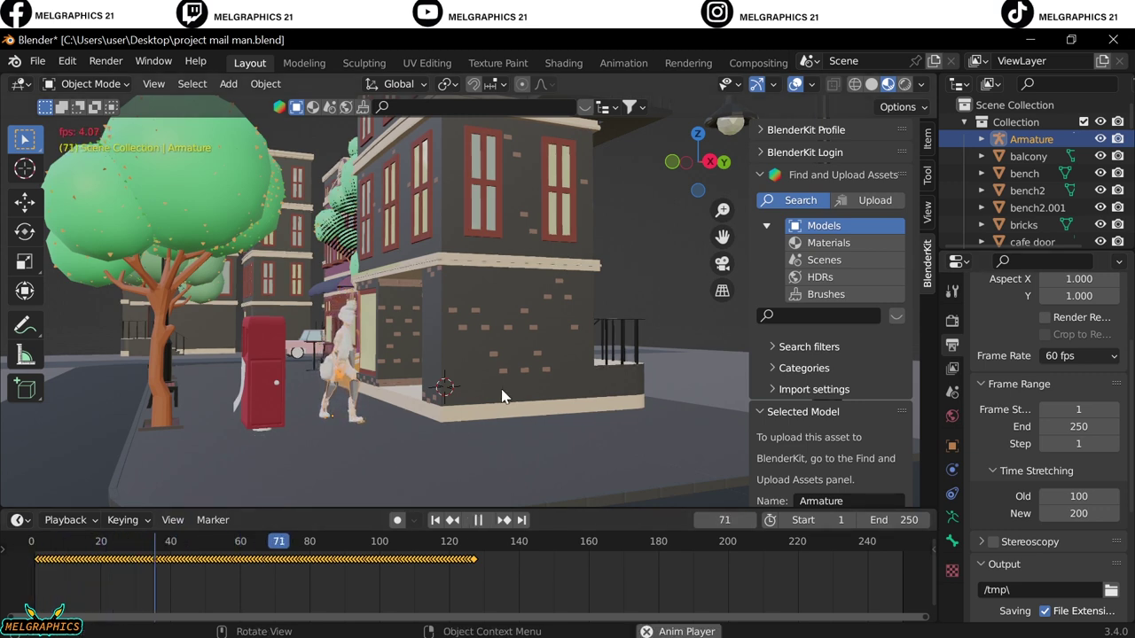
pyautogui.doubleClick(894, 521)
pyautogui.write('500')
pyautogui.press('Return')
pyautogui.click(481, 522)
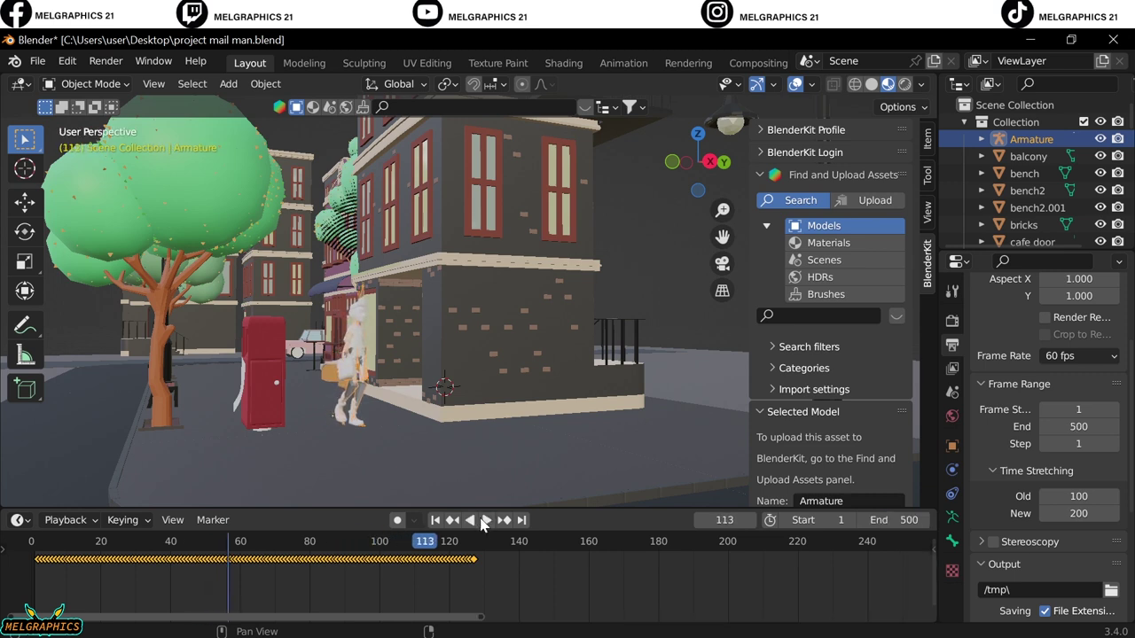
pyautogui.hotkey('shift', 'Left')
pyautogui.press('space')
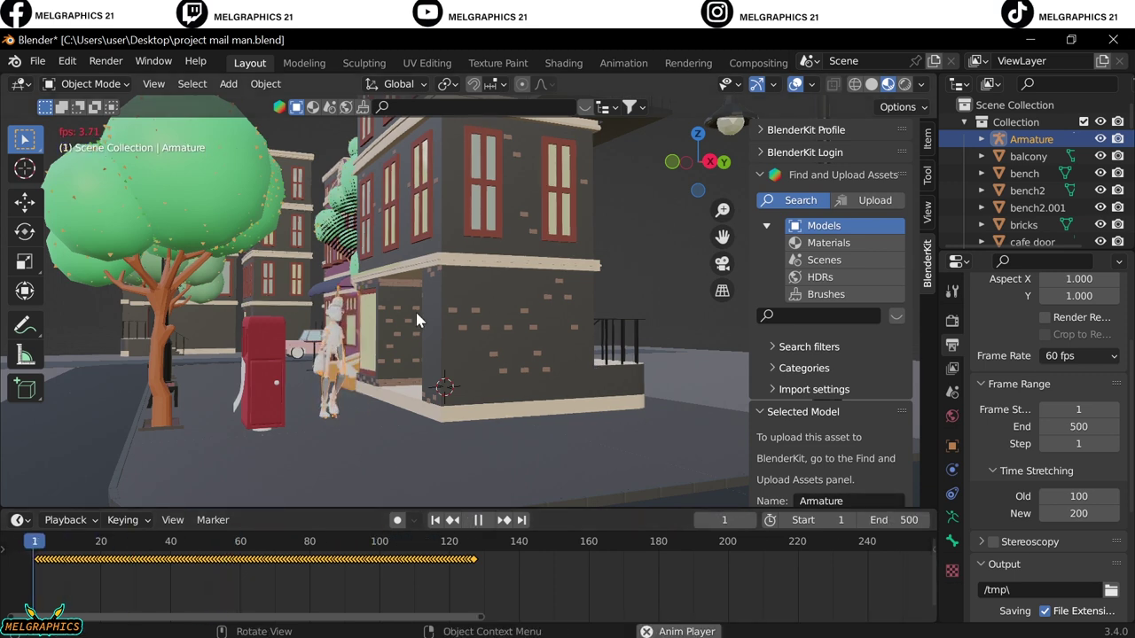
pyautogui.press('space')
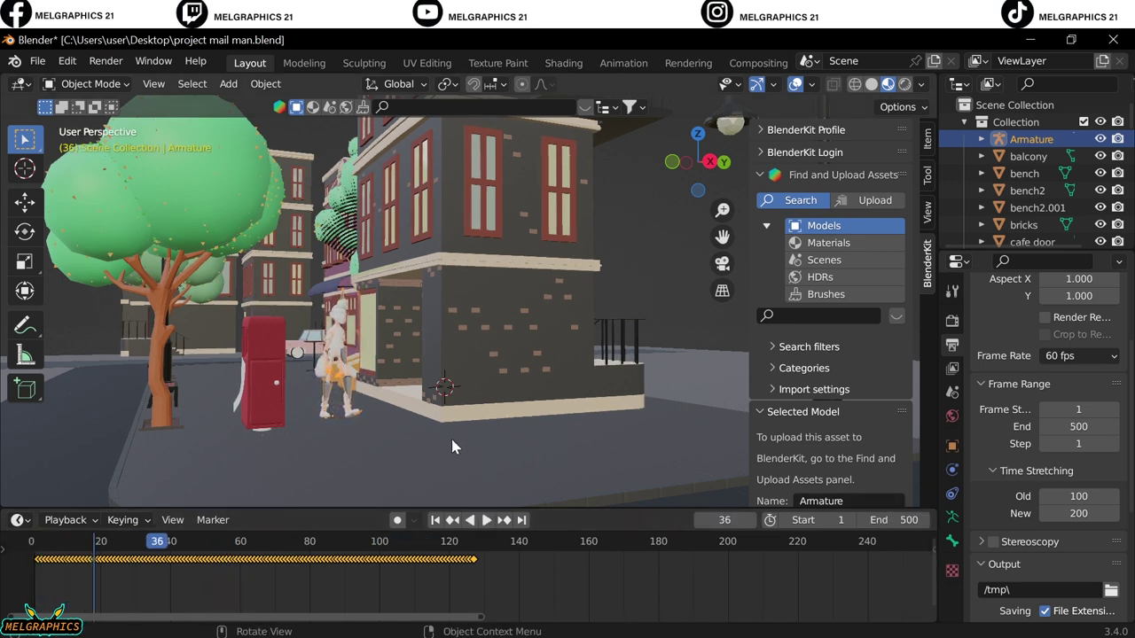
# - Add a new material to the body2:go clothing mesh and expand the Armature in the scene hierarchy
pyautogui.moveTo(451, 446); pyautogui.dragTo(426, 399, button='middle')
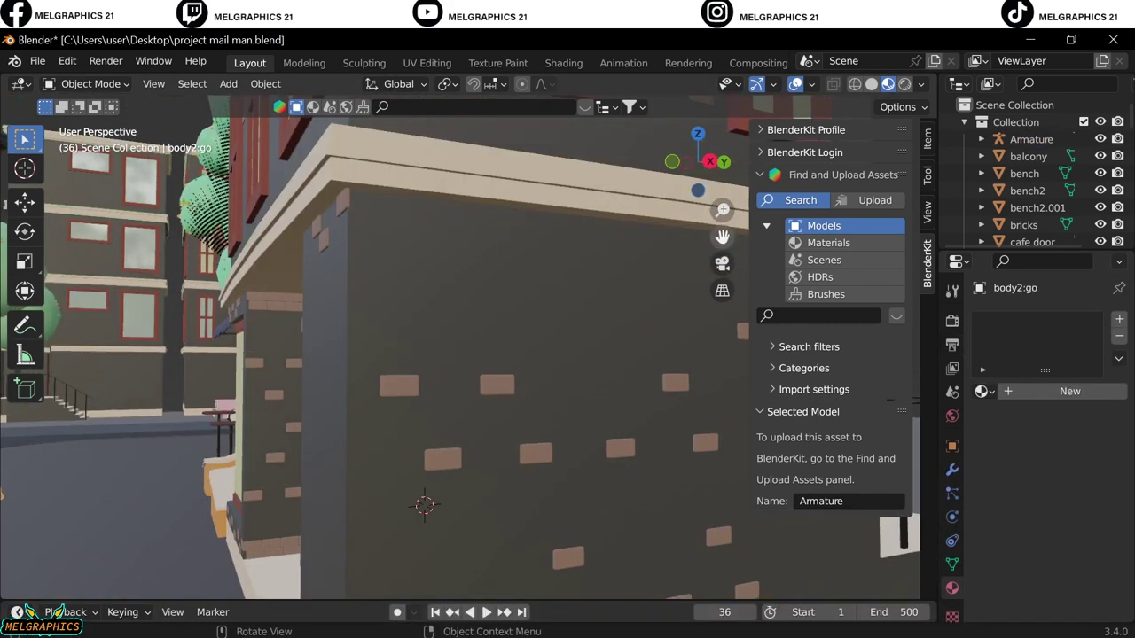
pyautogui.moveTo(549, 435); pyautogui.dragTo(532, 416, button='middle')
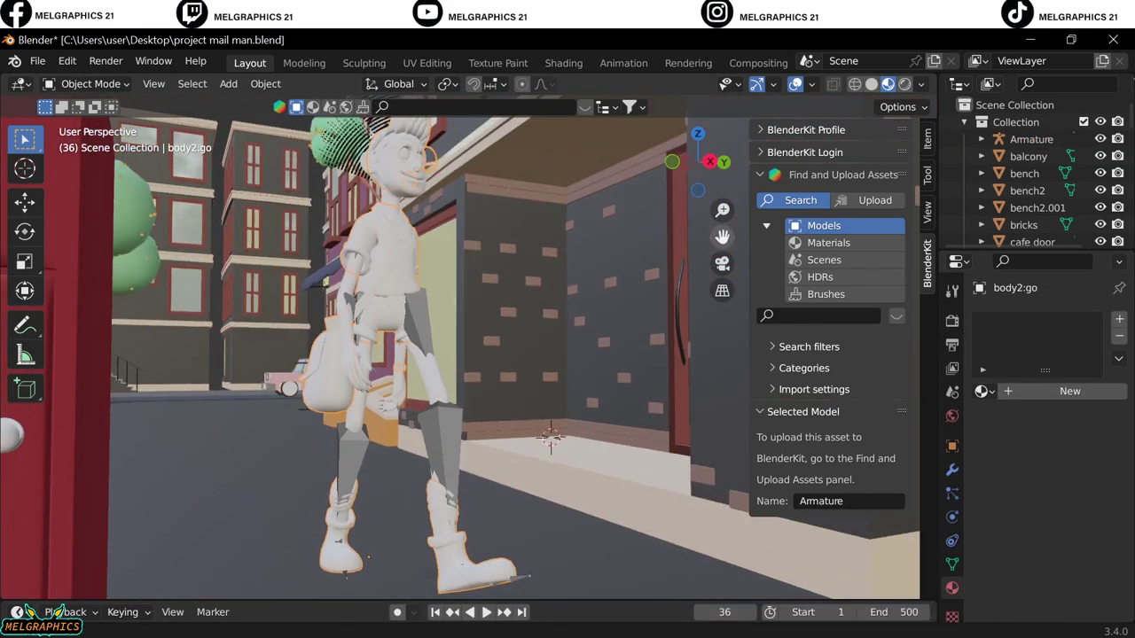
pyautogui.click(1010, 393)
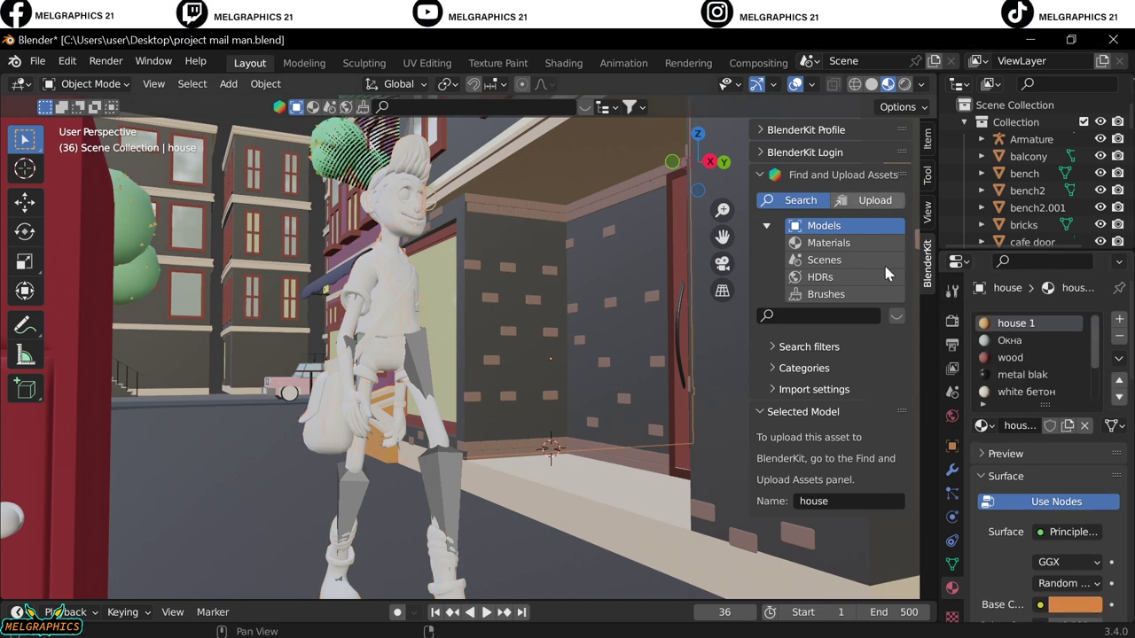
pyautogui.click(984, 142)
pyautogui.click(982, 139)
pyautogui.scroll(-1, 1037, 178)
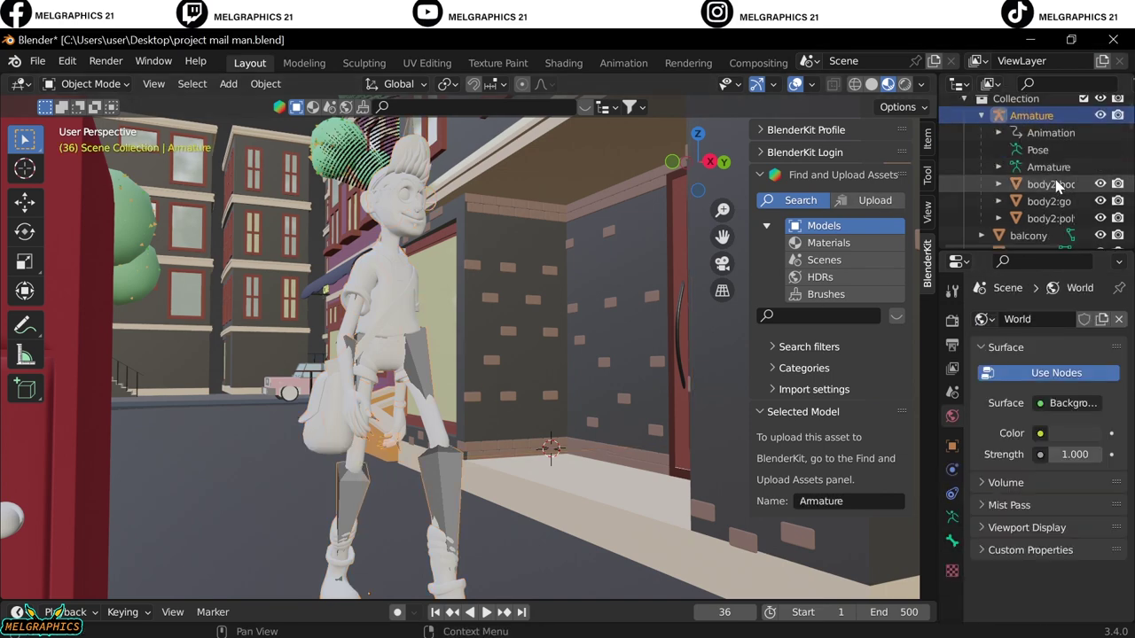
# - Select the body2:go mesh and set its material's base color to a light lavender
pyautogui.click(1056, 184)
pyautogui.click(1056, 199)
pyautogui.click(1056, 187)
pyautogui.click(1053, 200)
pyautogui.click(1075, 570)
pyautogui.click(1001, 400)
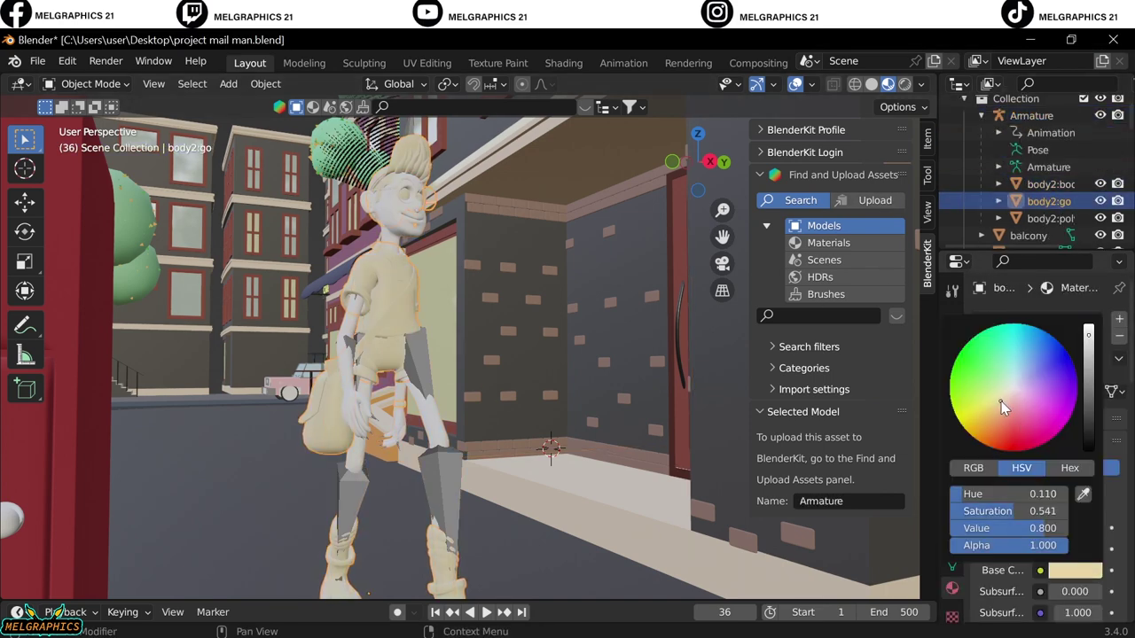
pyautogui.click(1036, 401)
pyautogui.click(1027, 386)
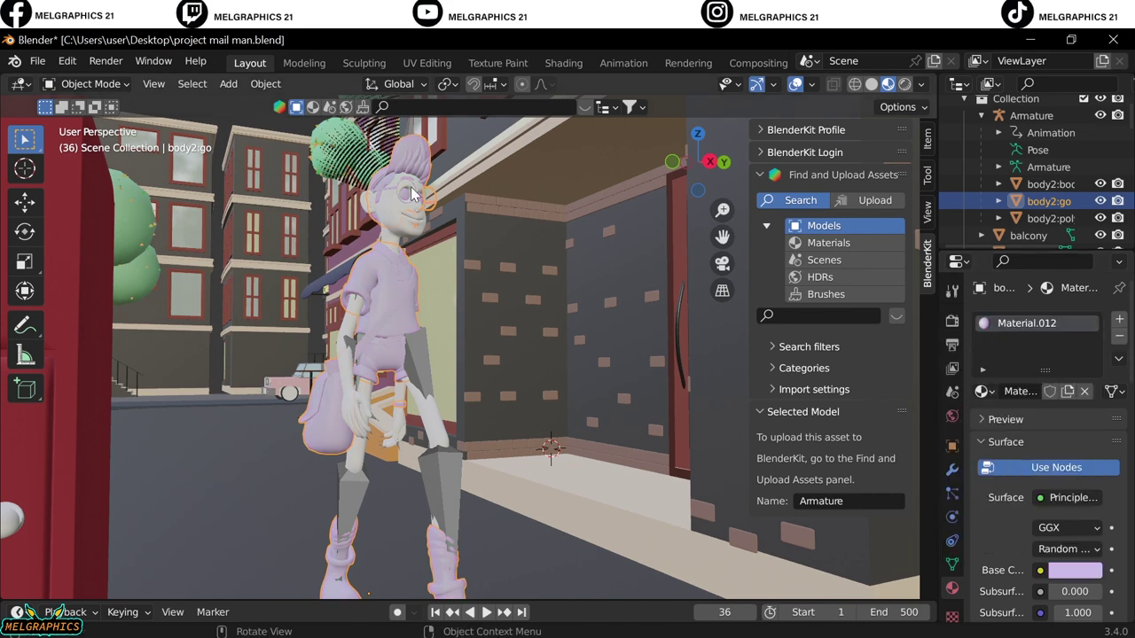
# - Add a new material to the body2:polySurface1 mesh and open its base color
pyautogui.click(1048, 218)
pyautogui.click(1044, 398)
pyautogui.click(1074, 570)
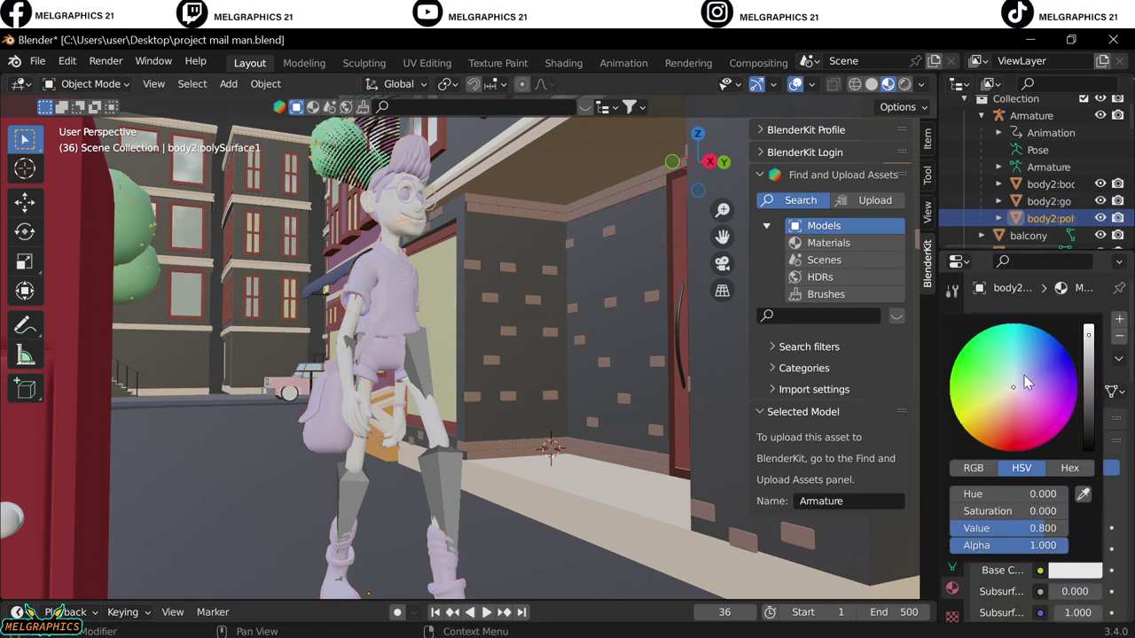
# - Add a new material to the body2:body mesh and set its base color to a peach skin tone
pyautogui.click(1048, 183)
pyautogui.click(1070, 391)
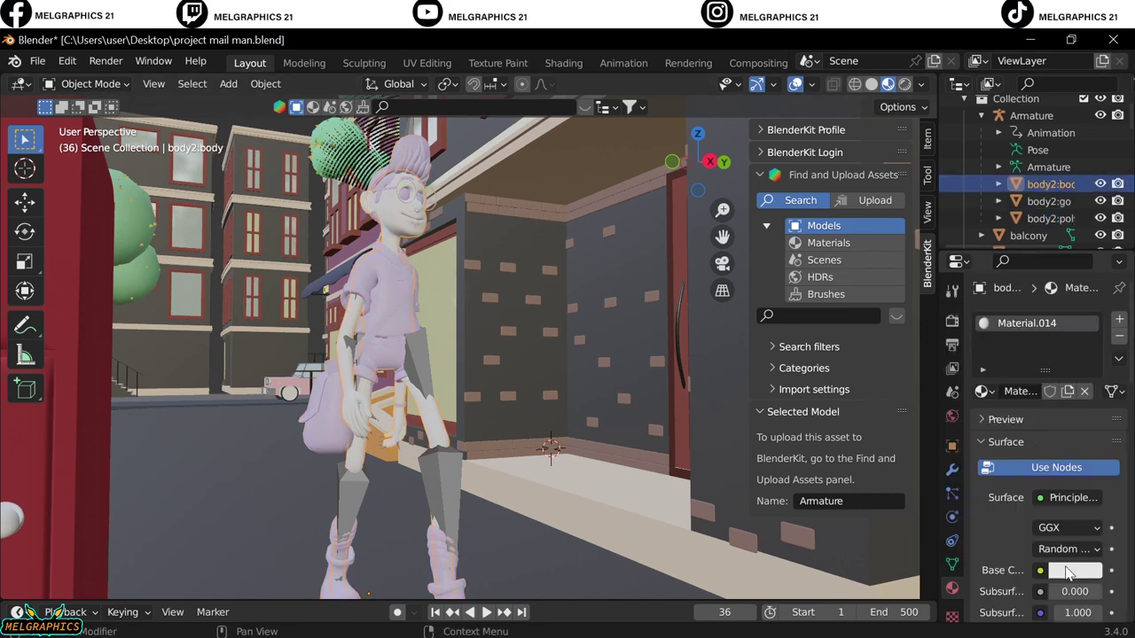
pyautogui.click(1074, 570)
pyautogui.click(1002, 411)
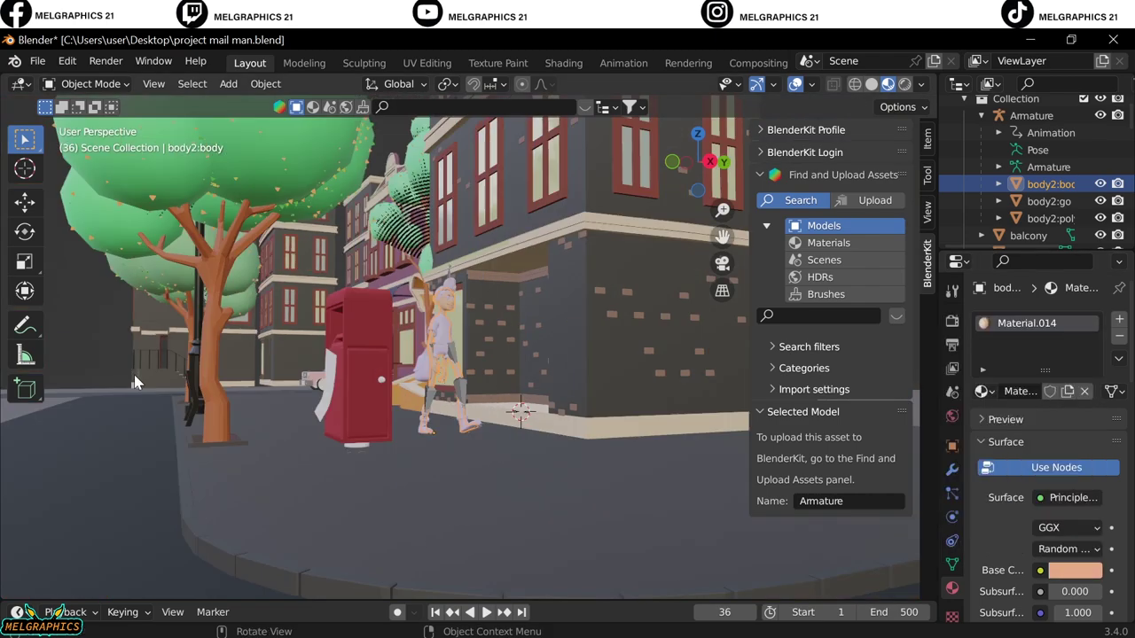
# - Add a camera to the scene, move it along the global X axis, and look through it
pyautogui.moveTo(133, 382); pyautogui.dragTo(374, 448, button='middle')
pyautogui.hotkey('shift', 'a')
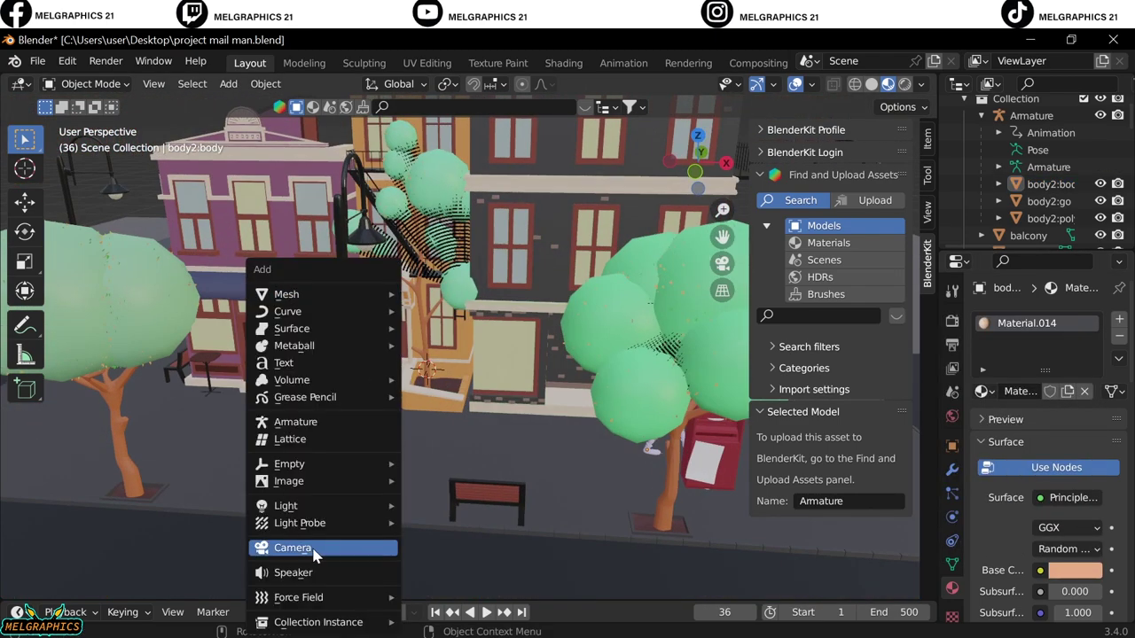
pyautogui.click(313, 551)
pyautogui.moveTo(606, 441); pyautogui.dragTo(479, 428, button='middle')
pyautogui.press('g')
pyautogui.press('x')
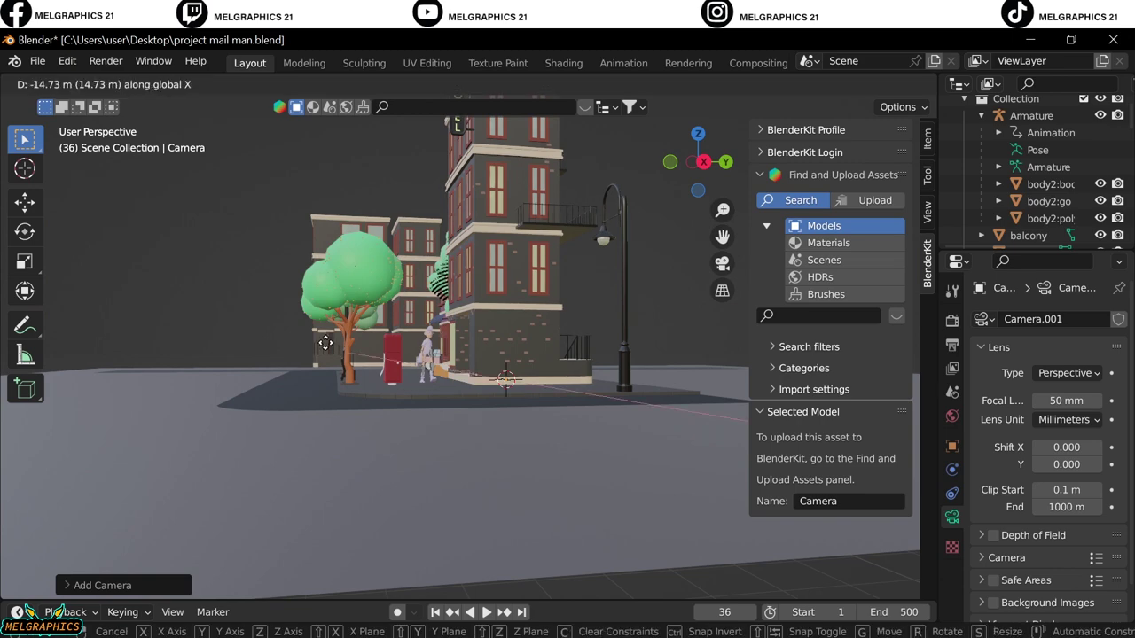
pyautogui.click(472, 392)
pyautogui.press('KP_0')
pyautogui.press('KP_0')
pyautogui.scroll(-1, 473, 401)
pyautogui.press('KP_0')
pyautogui.scroll(-3, 541, 432)
pyautogui.press('KP_0')
# - Reposition the camera in the right side view and check the framing through it
pyautogui.press('g')
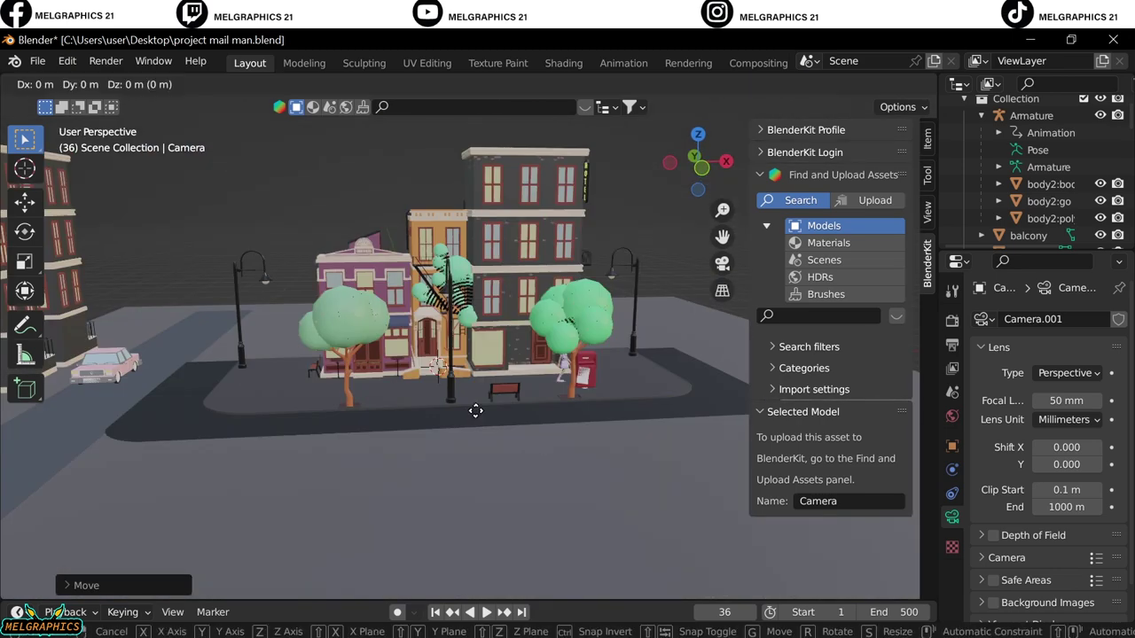
pyautogui.press('z')
pyautogui.rightClick(499, 413)
pyautogui.press('KP_3')
pyautogui.press('g')
pyautogui.click(359, 365)
pyautogui.press('KP_0')
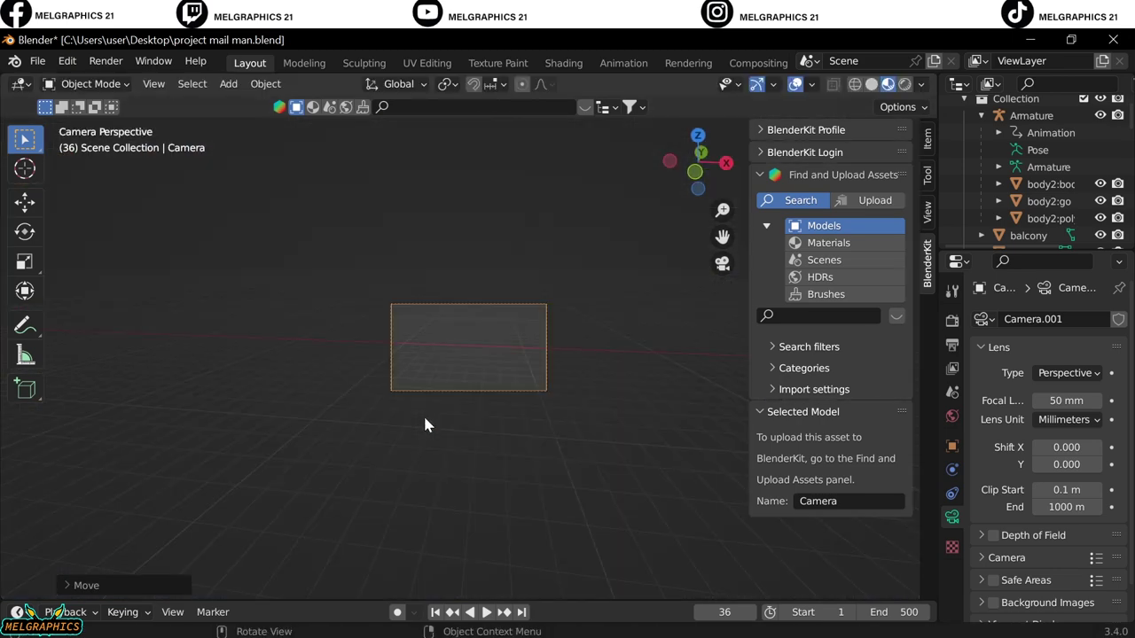
pyautogui.press('KP_0')
pyautogui.moveTo(523, 381); pyautogui.dragTo(415, 283, button='middle')
pyautogui.scroll(-2, 585, 425)
pyautogui.press('KP_7')
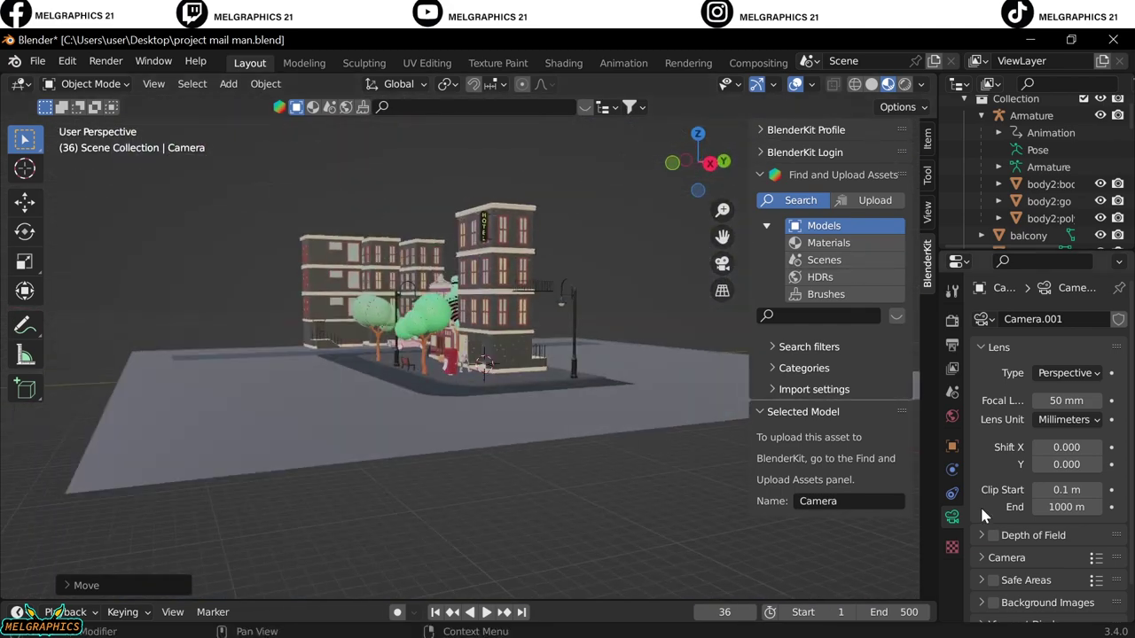
pyautogui.press('KP_3')
pyautogui.moveTo(444, 368)
pyautogui.mouseDown(button='middle')
pyautogui.moveTo(618, 420)
pyautogui.moveTo(470, 374)
pyautogui.moveTo(459, 355)
pyautogui.mouseUp(button='middle')
pyautogui.press('s')
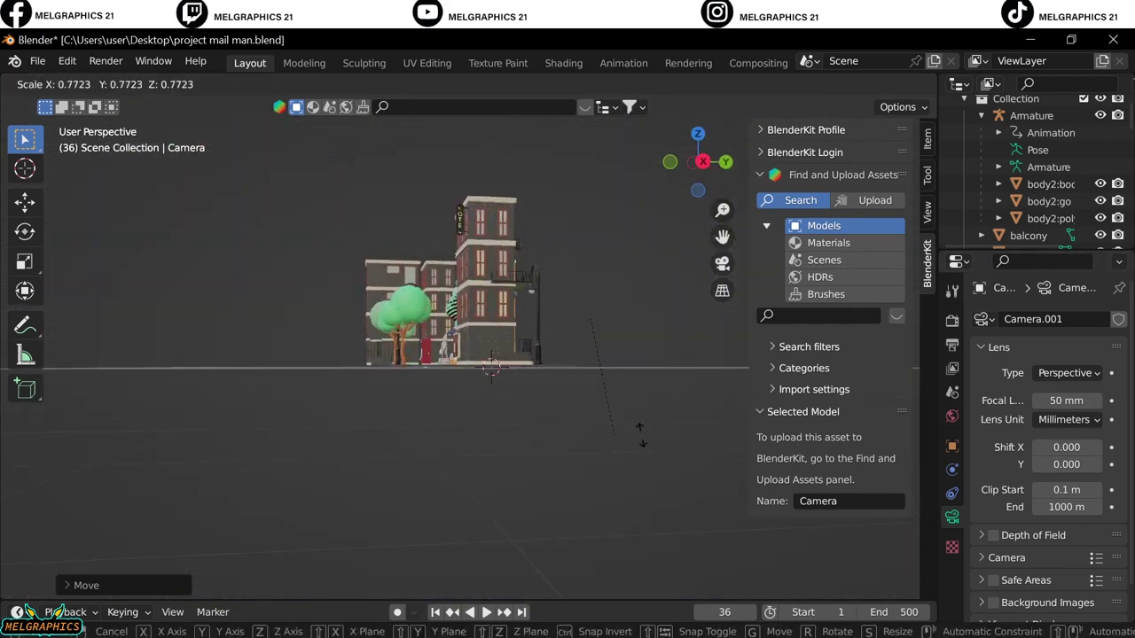
pyautogui.rightClick(41, 308)
pyautogui.moveTo(470, 294); pyautogui.dragTo(458, 331, button='middle')
pyautogui.press('KP_3')
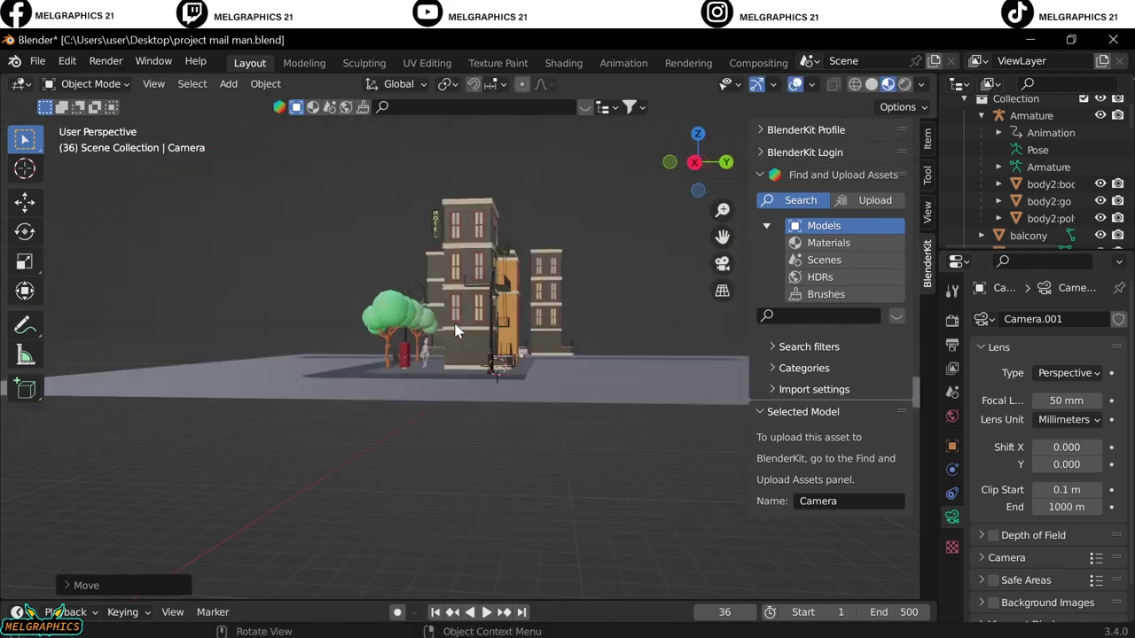
# - Delete the current camera, add a new one, and scale it up to about 7.388
pyautogui.press('Delete')
pyautogui.hotkey('shift', 'a')
pyautogui.click(520, 512)
pyautogui.moveTo(499, 426); pyautogui.dragTo(502, 397, button='middle')
pyautogui.press('s')
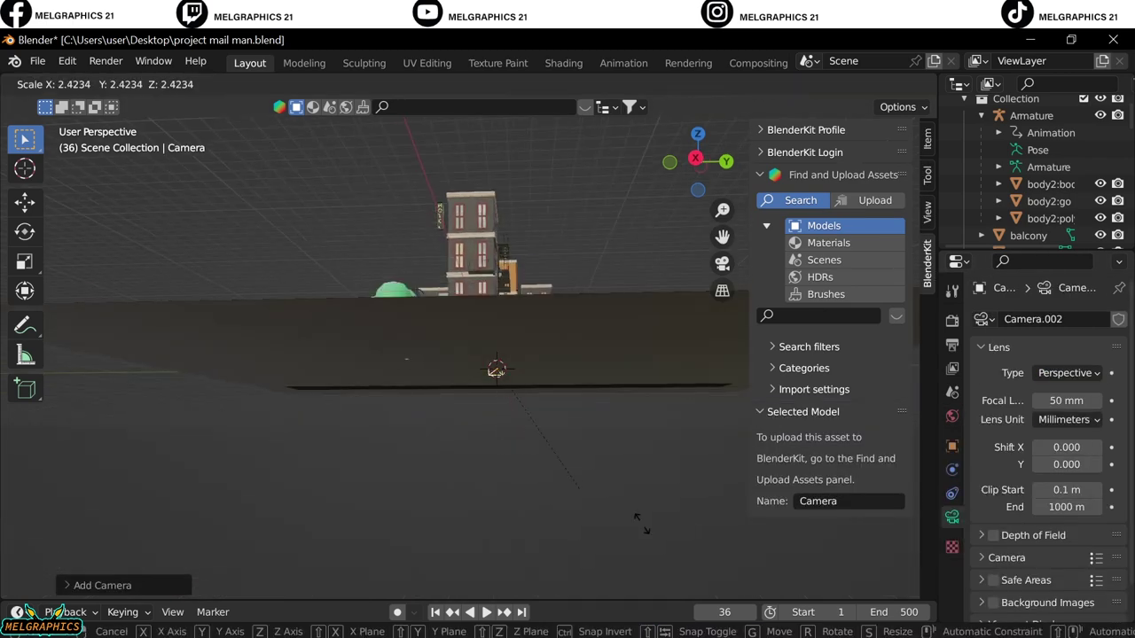
pyautogui.click(643, 520)
# - Set the new camera's Z rotation to 0°
pyautogui.press('KP_1')
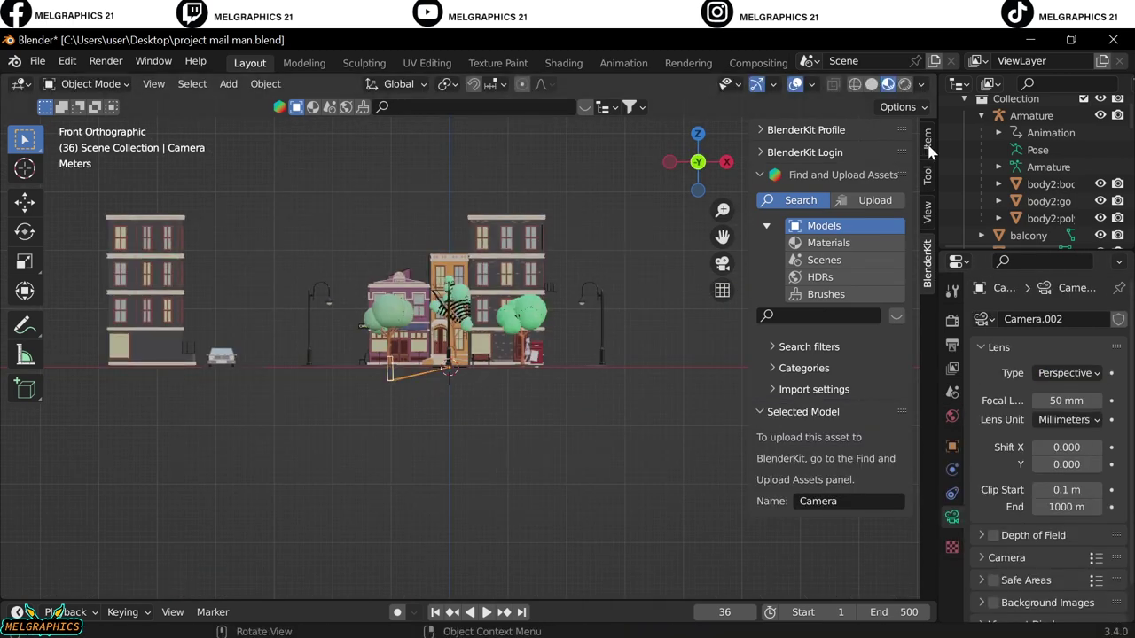
pyautogui.click(928, 139)
pyautogui.hotkey('ctrl', 'z')
pyautogui.moveTo(812, 277); pyautogui.dragTo(638, 340)
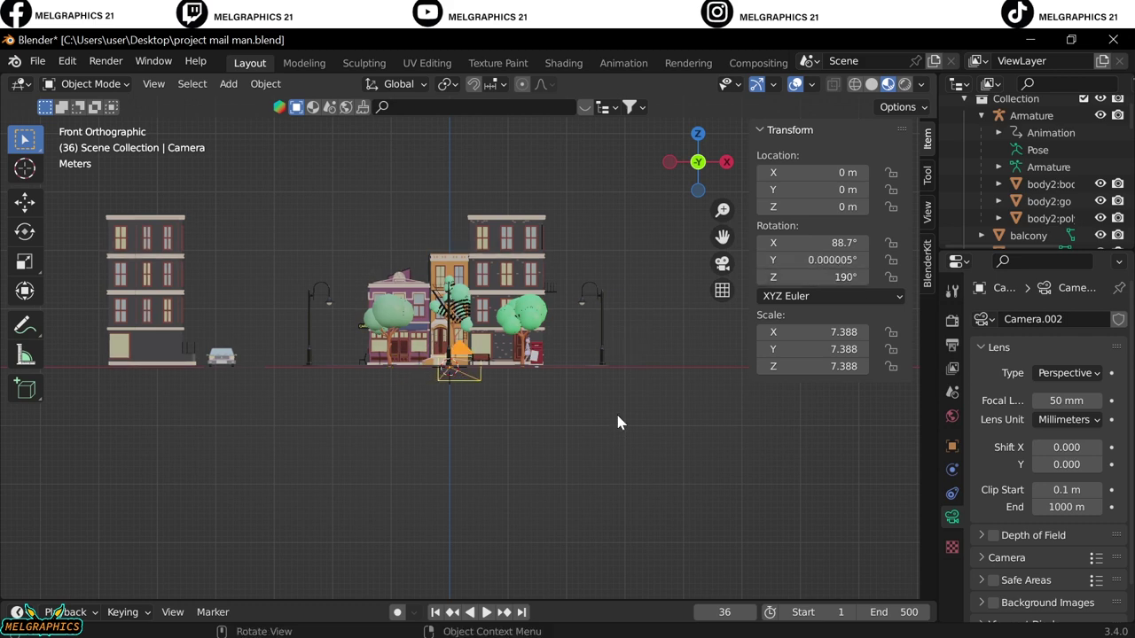
pyautogui.moveTo(615, 410); pyautogui.dragTo(549, 420, button='middle')
pyautogui.press('KP_3')
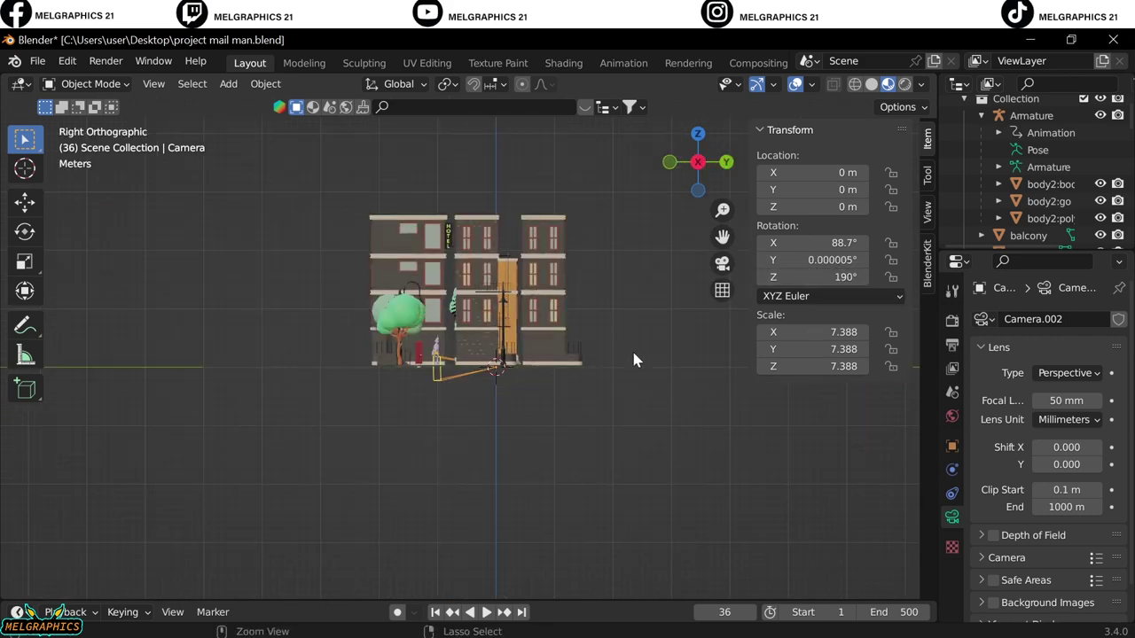
pyautogui.doubleClick(807, 276)
pyautogui.write('0')
pyautogui.press('Return')
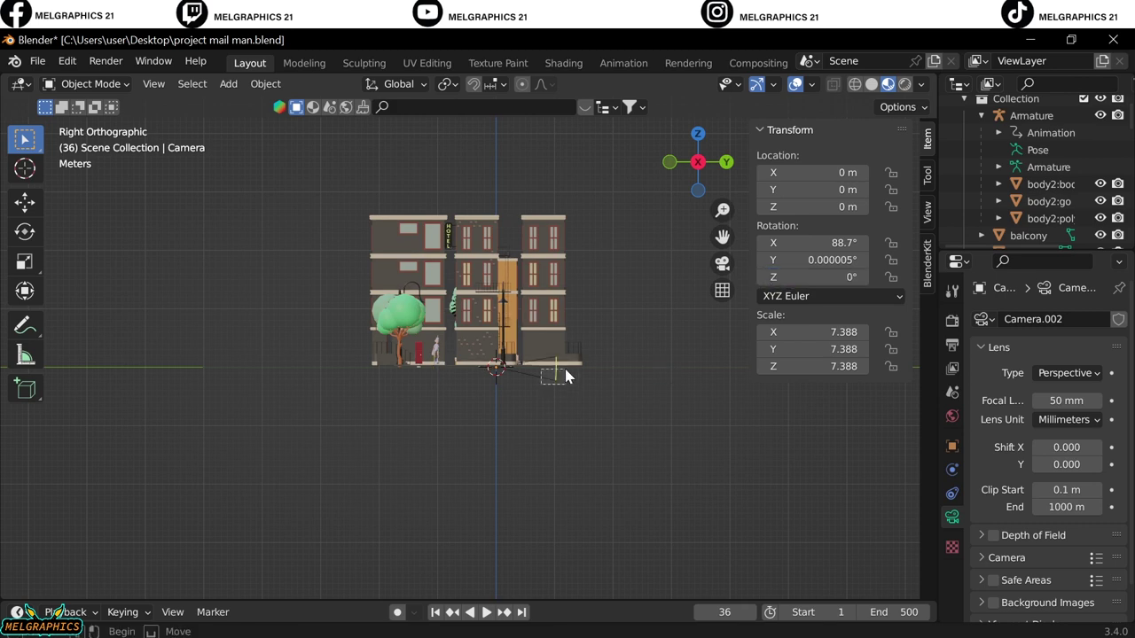
# - Move the camera in front of the buildings to about Y -30.234 m and Z 4.4491 m, and check its view
pyautogui.press('g')
pyautogui.click(359, 338)
pyautogui.press('KP_0')
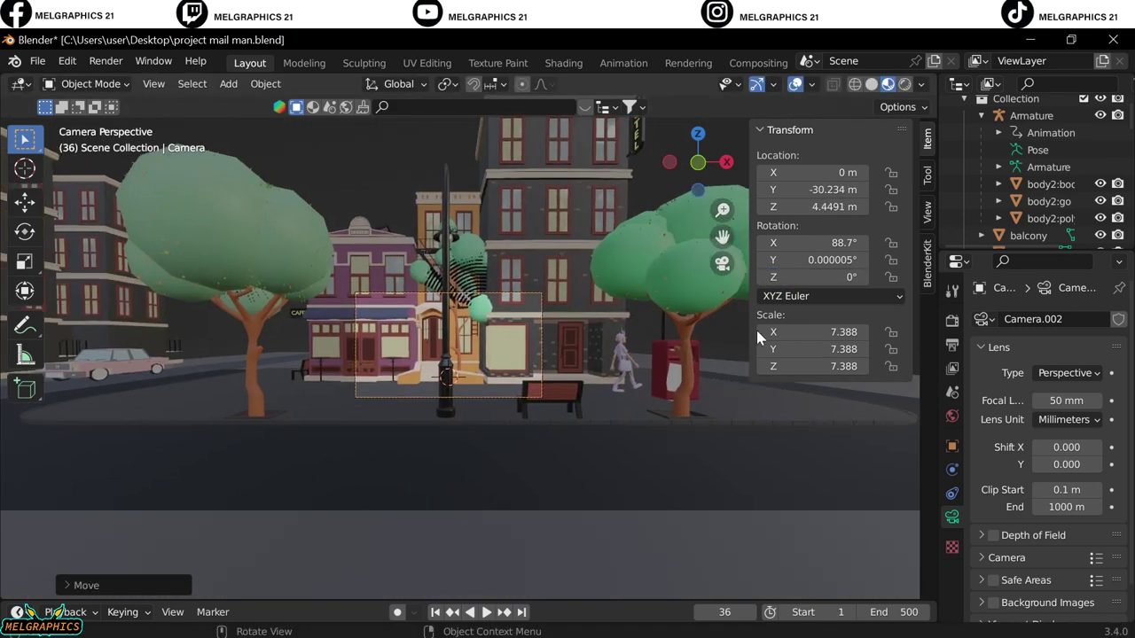
pyautogui.click(904, 85)
pyautogui.scroll(1, 478, 328)
pyautogui.click(887, 85)
# - Try vertical and horizontal lens shifts on the camera and undo both
pyautogui.press('KP_3')
pyautogui.press('KP_7')
pyautogui.moveTo(1074, 469); pyautogui.dragTo(978, 469)
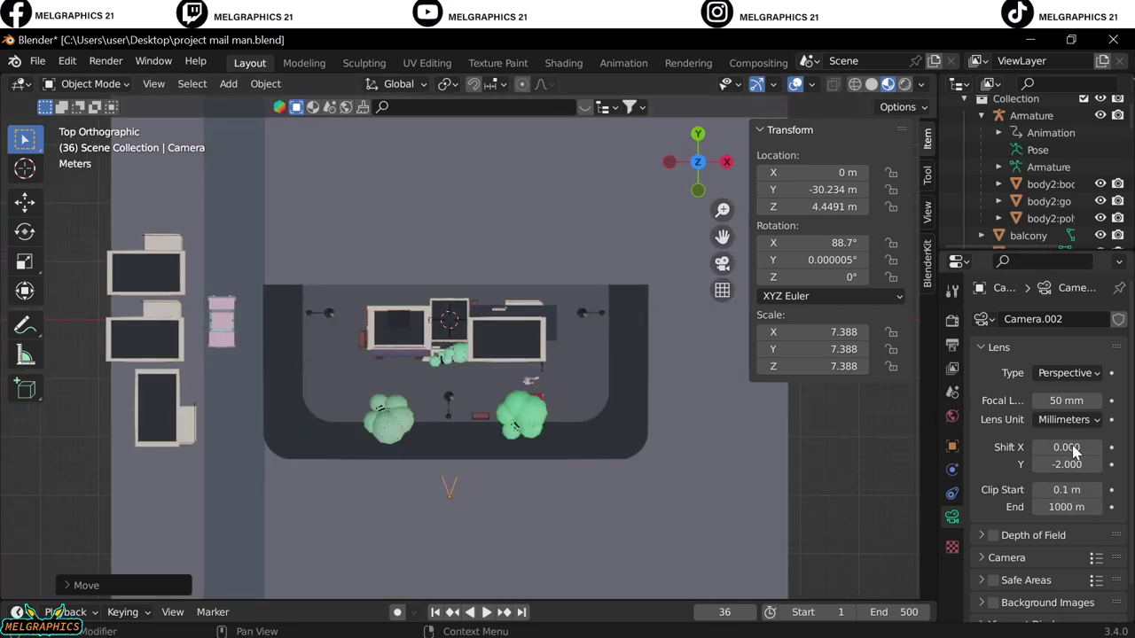
pyautogui.hotkey('ctrl', 'z')
pyautogui.moveTo(1072, 450); pyautogui.dragTo(948, 451)
pyautogui.hotkey('ctrl', 'z')
# - Rotate the camera about Z to 67.6° and move it beside the block to about X 47.424 m, Y -20.223 m
pyautogui.press('r')
pyautogui.press('z')
pyautogui.click(557, 441)
pyautogui.press('g')
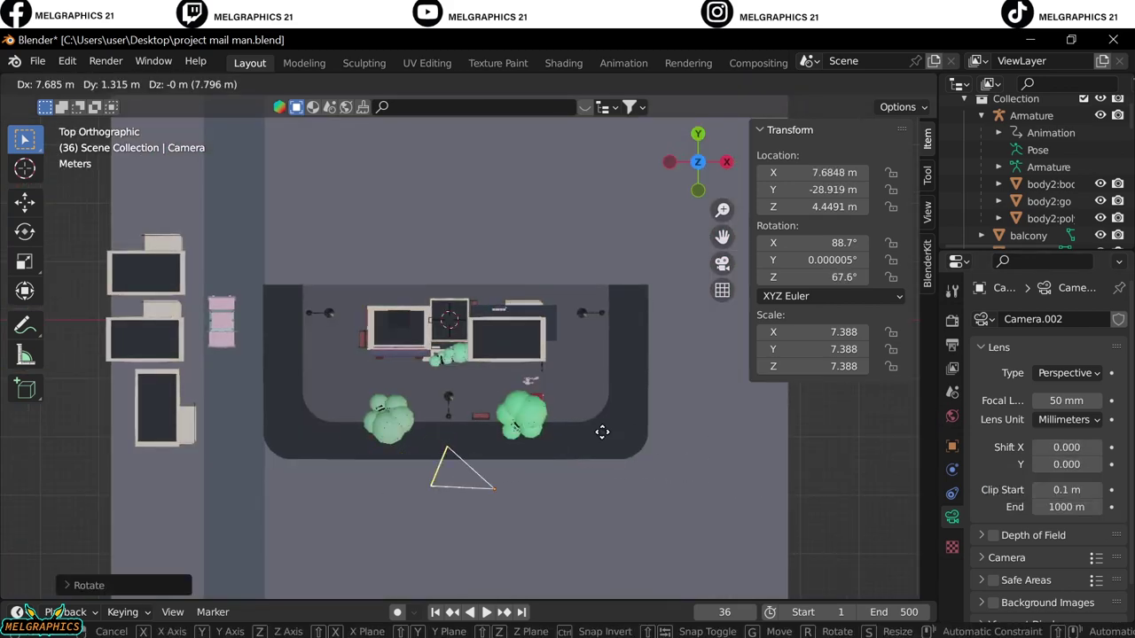
pyautogui.click(684, 444)
pyautogui.press('KP_0')
pyautogui.scroll(3, 426, 400)
# - Set the camera's Y rotation to exactly 0° and look through it
pyautogui.press('KP_7')
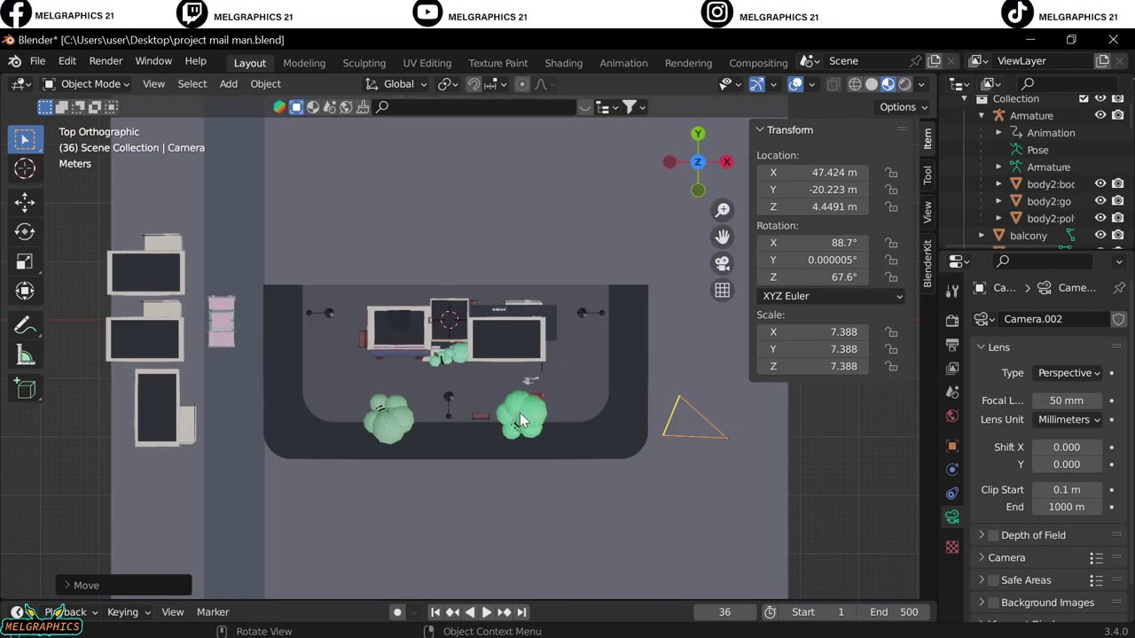
pyautogui.click(824, 260)
pyautogui.write('0')
pyautogui.press('Return')
pyautogui.press('KP_0')
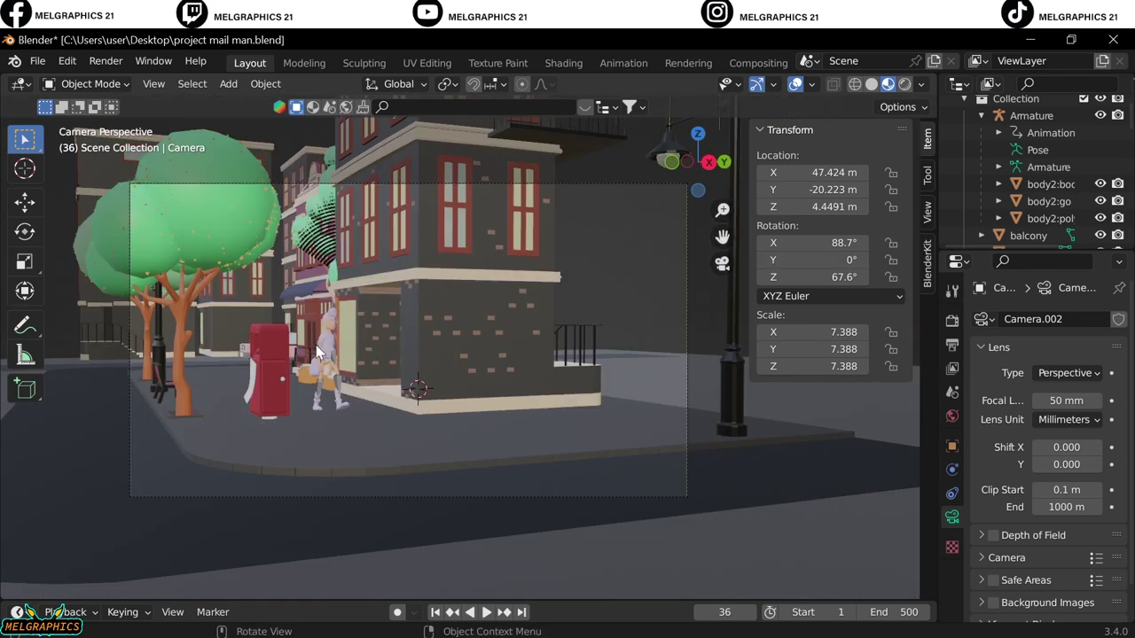
# - Try a horizontal lens shift of -0.050 on the camera and undo it
pyautogui.moveTo(1074, 448); pyautogui.dragTo(1050, 448)
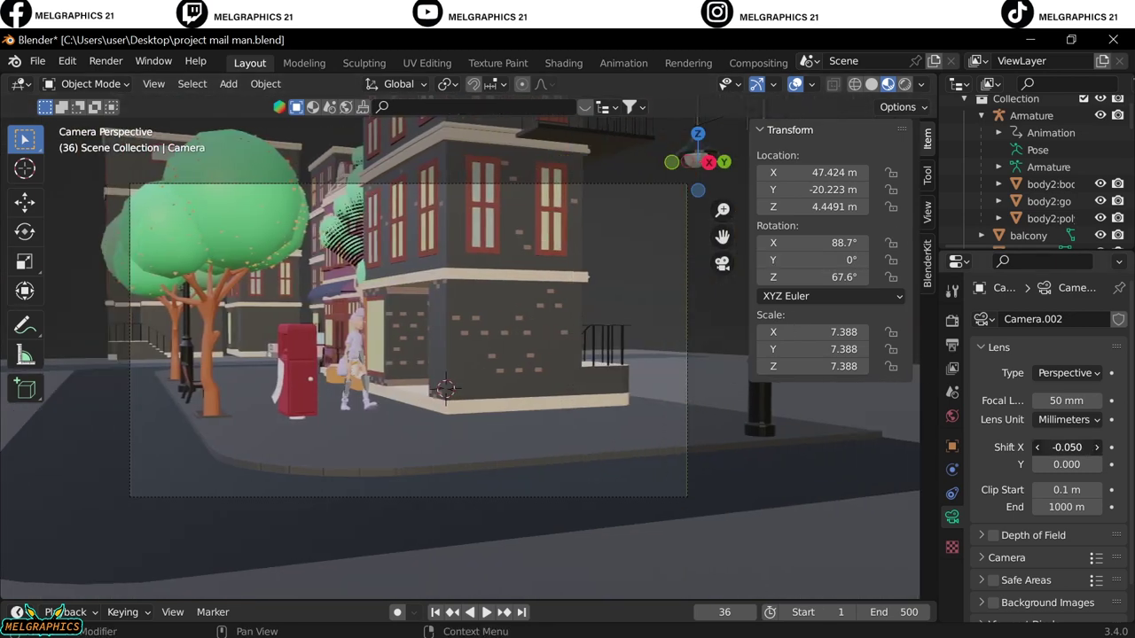
pyautogui.moveTo(737, 513); pyautogui.dragTo(564, 524, button='middle')
pyautogui.press('KP_3')
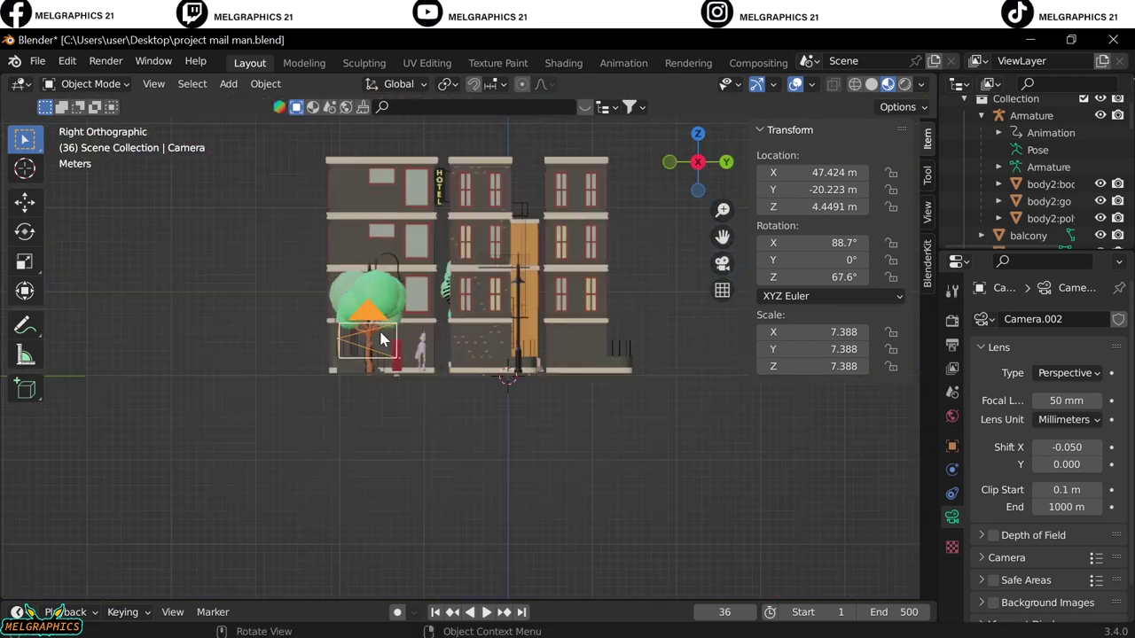
pyautogui.hotkey('ctrl', 'z')
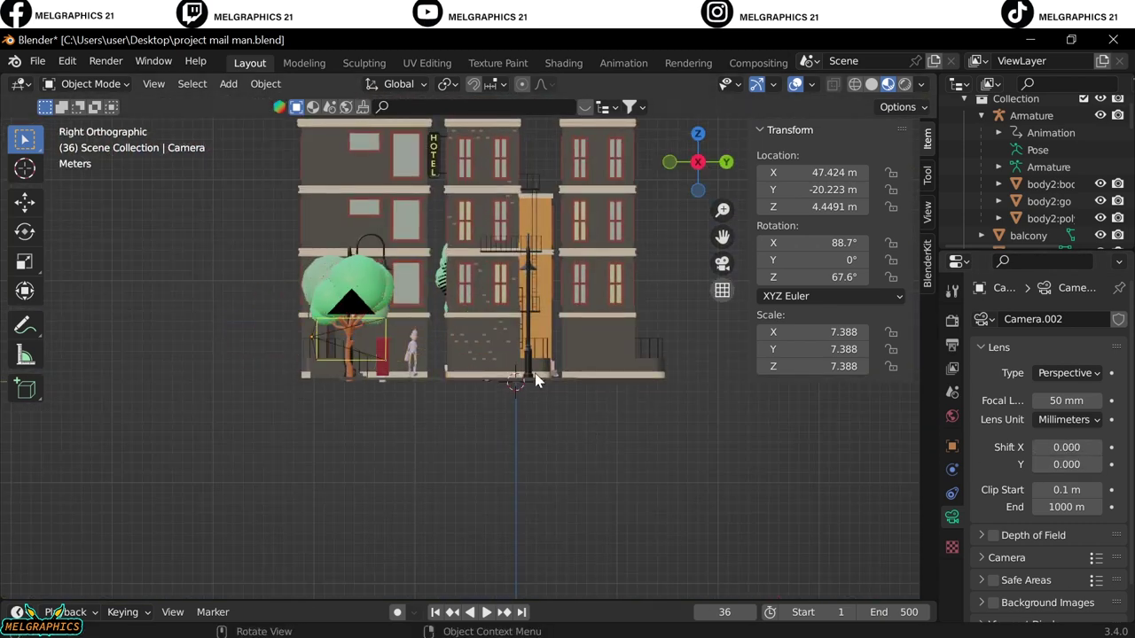
# - Rotate the camera to about 0.83° in Z and move it to about X 1.1488 m, Y -30.405 m, facing the street front
pyautogui.press('KP_7')
pyautogui.press('r')
pyautogui.click(783, 523)
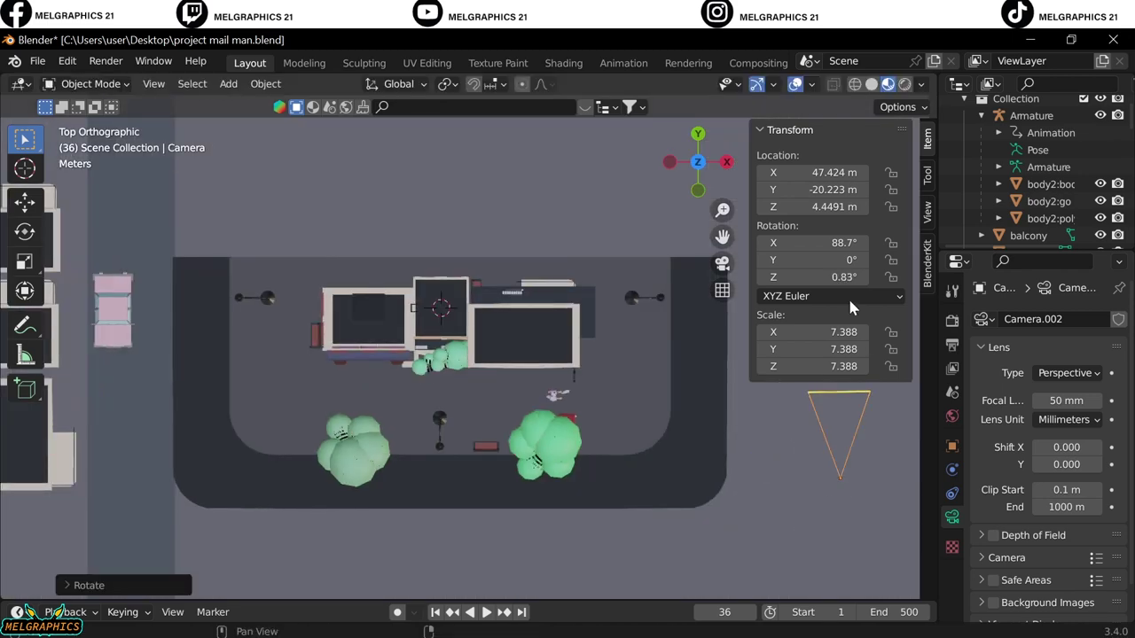
pyautogui.press('g')
pyautogui.click(520, 539)
pyautogui.press('KP_0')
# - Go to frame 0 and turn the camera to a Z rotation of -22.6° to frame the postman and mailbox
pyautogui.moveTo(533, 600); pyautogui.dragTo(534, 577)
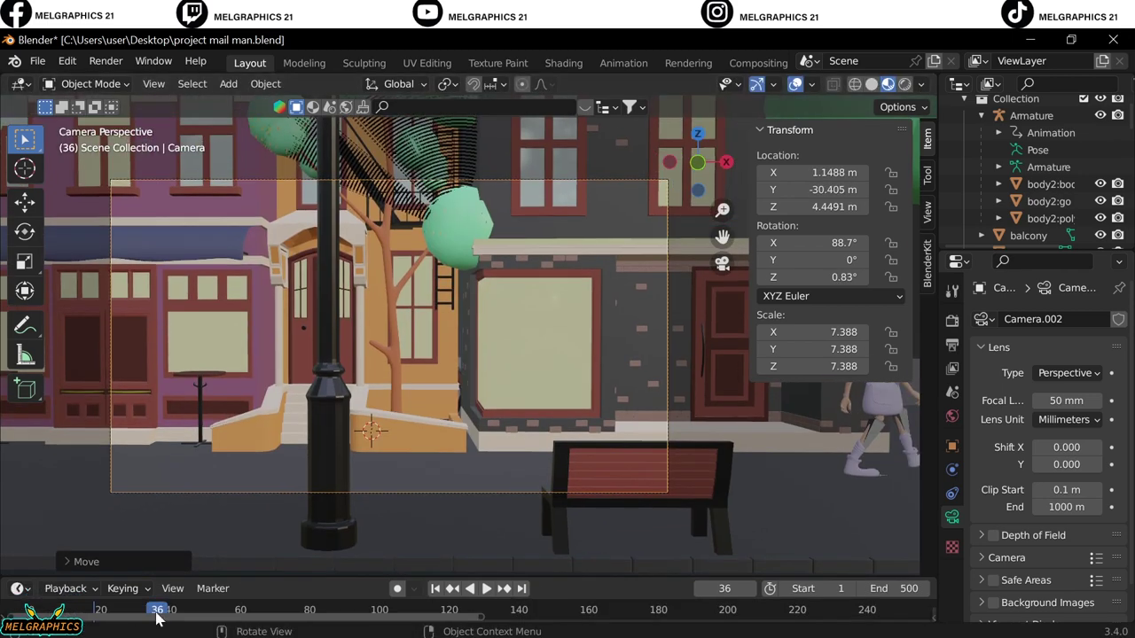
pyautogui.moveTo(157, 612); pyautogui.dragTo(32, 610)
pyautogui.moveTo(720, 213); pyautogui.dragTo(716, 218)
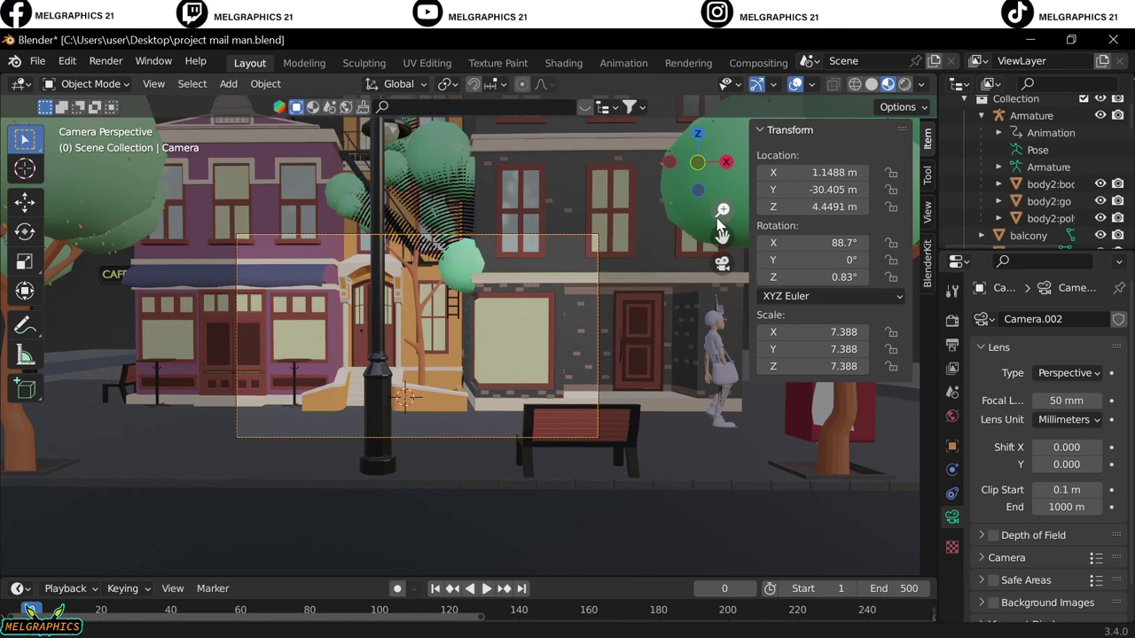
pyautogui.scroll(-1, 291, 452)
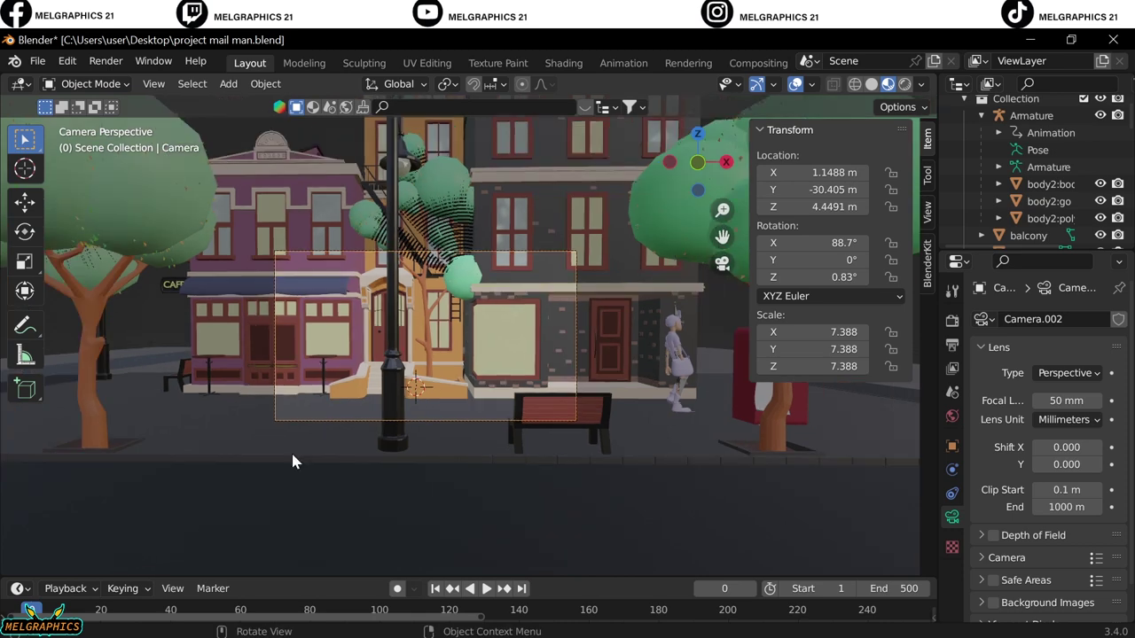
pyautogui.scroll(-1, 459, 379)
pyautogui.scroll(1, 459, 379)
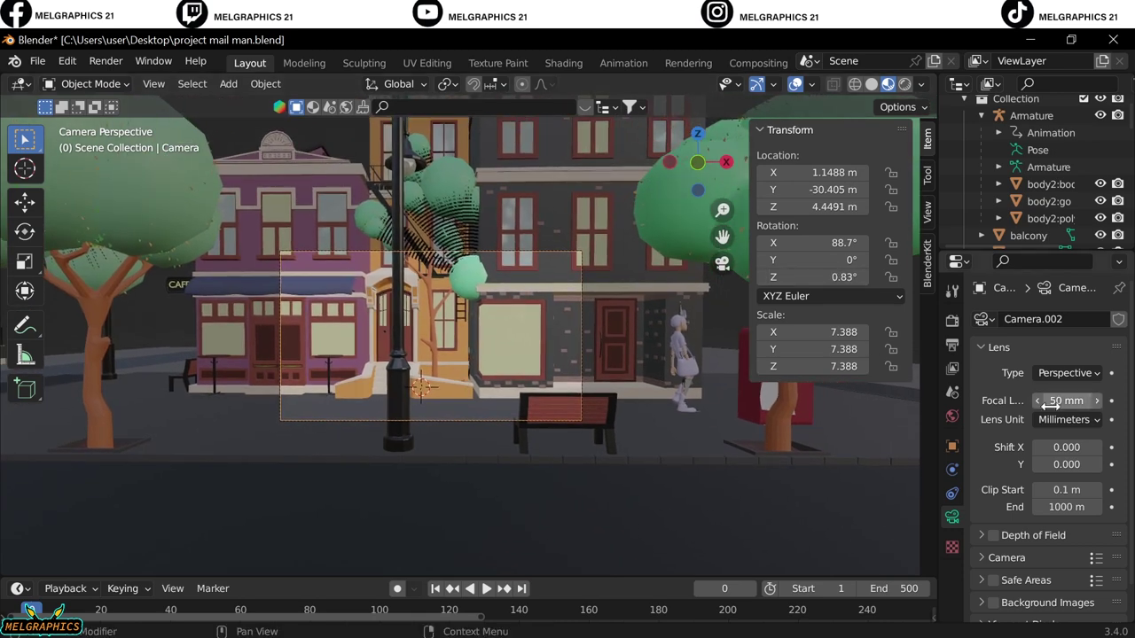
pyautogui.moveTo(812, 277); pyautogui.dragTo(689, 382)
pyautogui.click(679, 301)
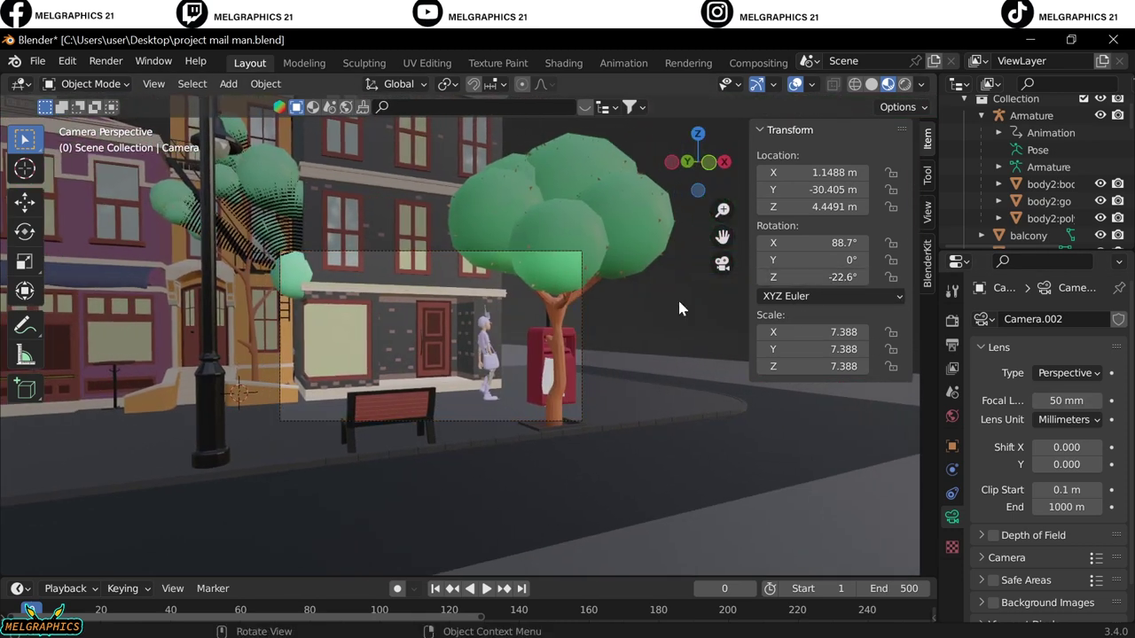
# - Select the postman's armature, set the New time stretching value to 100, and set the end frame to 250
pyautogui.press('space')
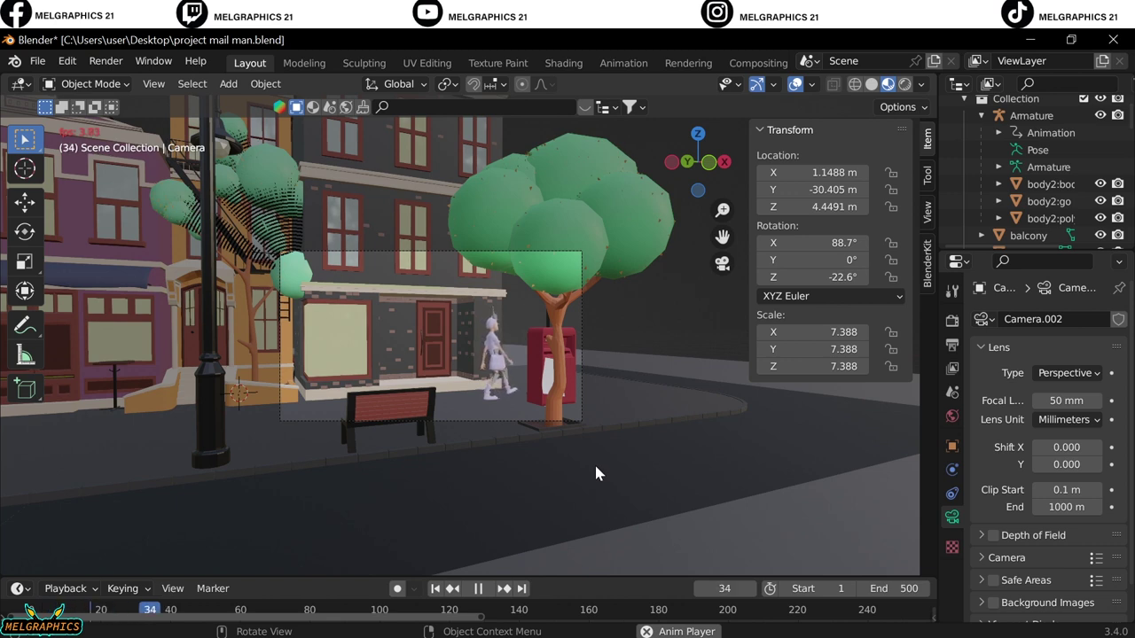
pyautogui.click(492, 317)
pyautogui.click(951, 415)
pyautogui.click(952, 344)
pyautogui.scroll(-2, 1079, 533)
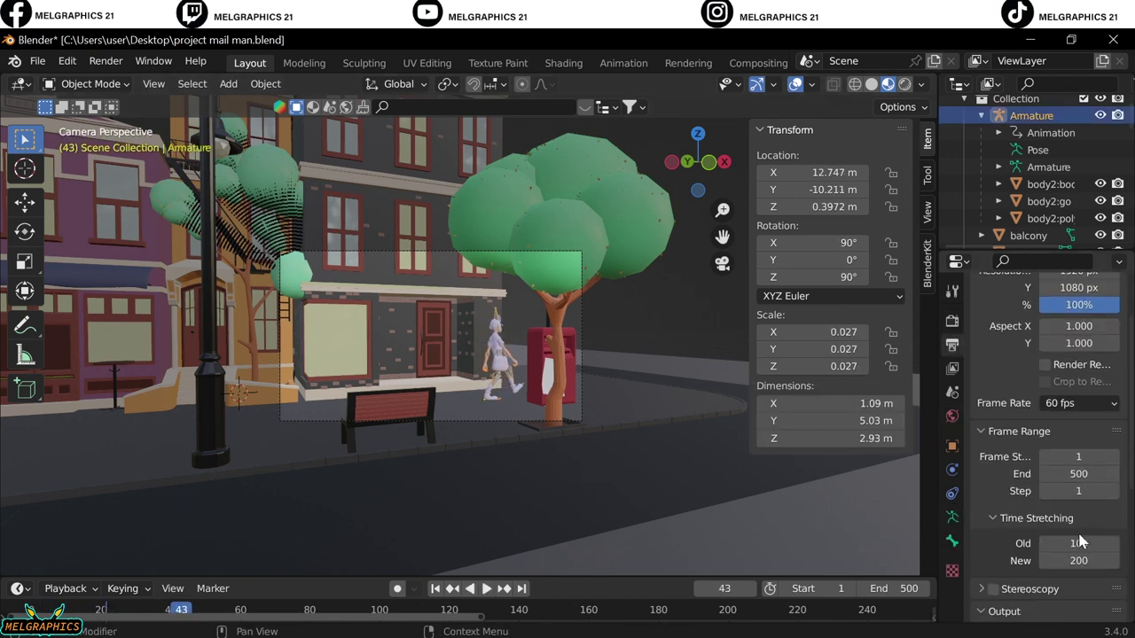
pyautogui.write('100')
pyautogui.press('Return')
pyautogui.doubleClick(906, 589)
pyautogui.write('250')
pyautogui.press('Return')
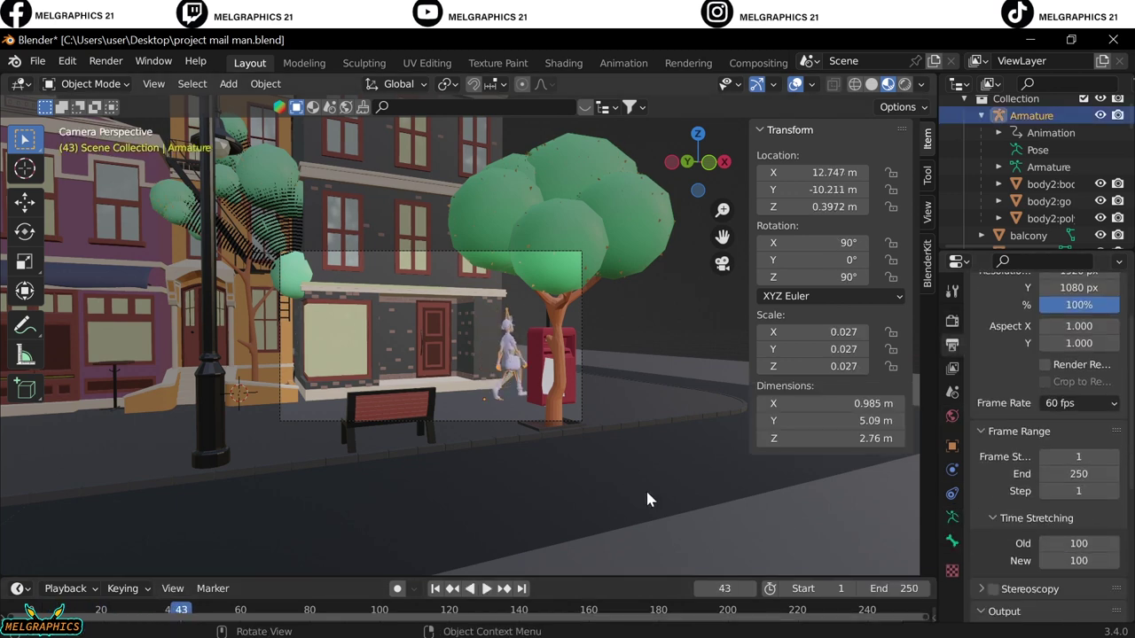
# - Play the walk animation from the start of the timeline to check its timing
pyautogui.click(16, 608)
pyautogui.press('space')
pyautogui.press('space')
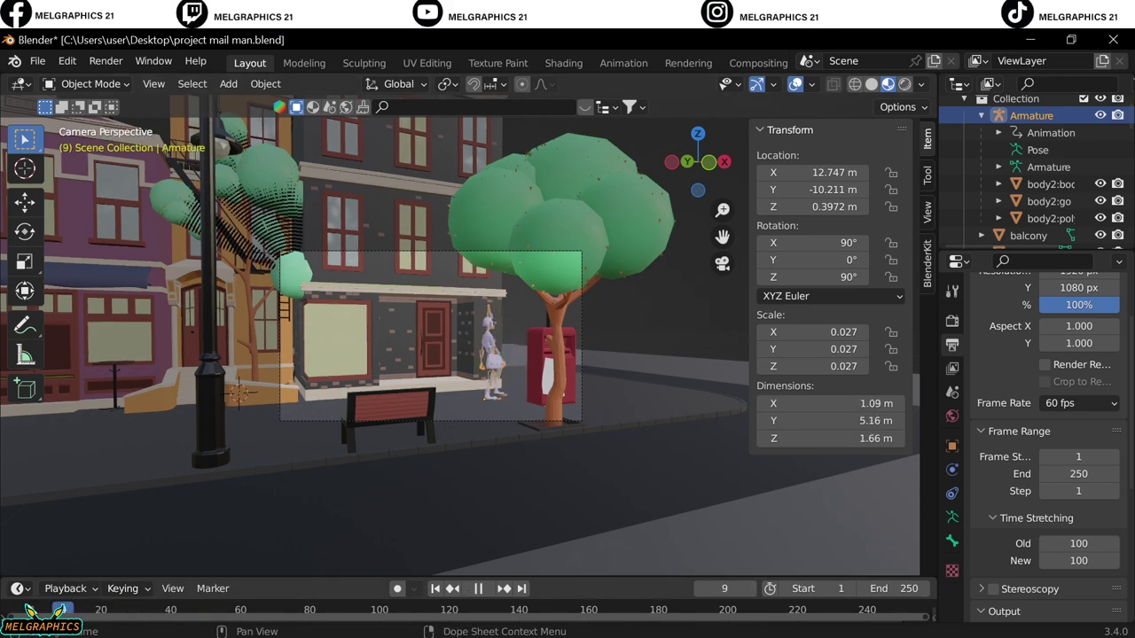
pyautogui.press('Escape')
# - Add a Track To constraint to the camera with the postman's Armature as its target
pyautogui.press('KP_7')
pyautogui.click(951, 517)
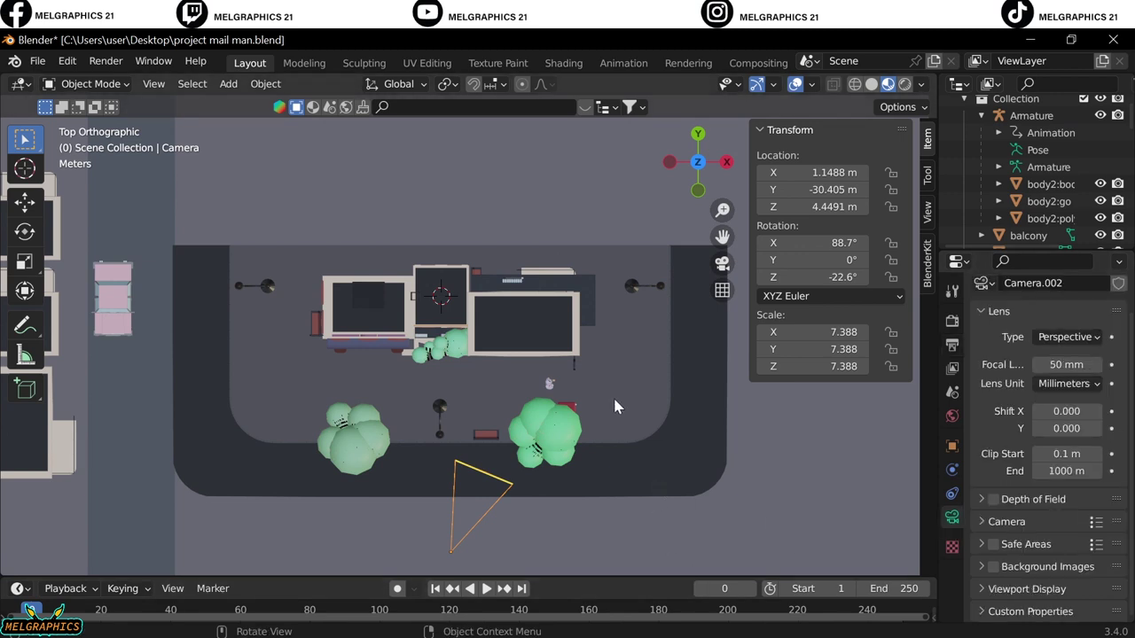
pyautogui.click(951, 494)
pyautogui.click(1028, 319)
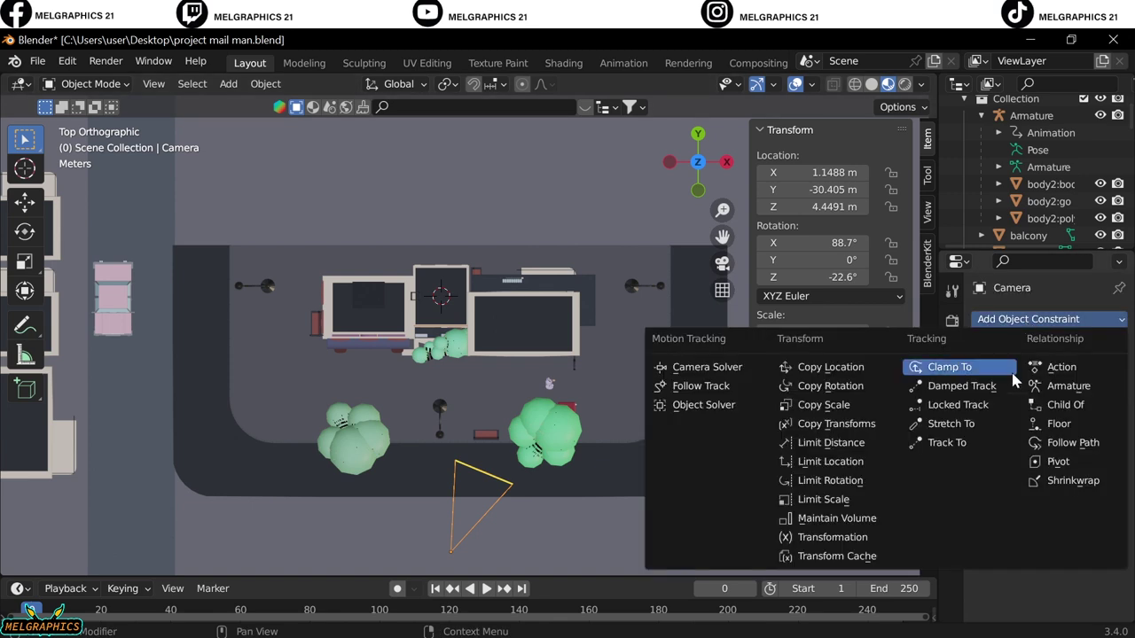
pyautogui.click(954, 443)
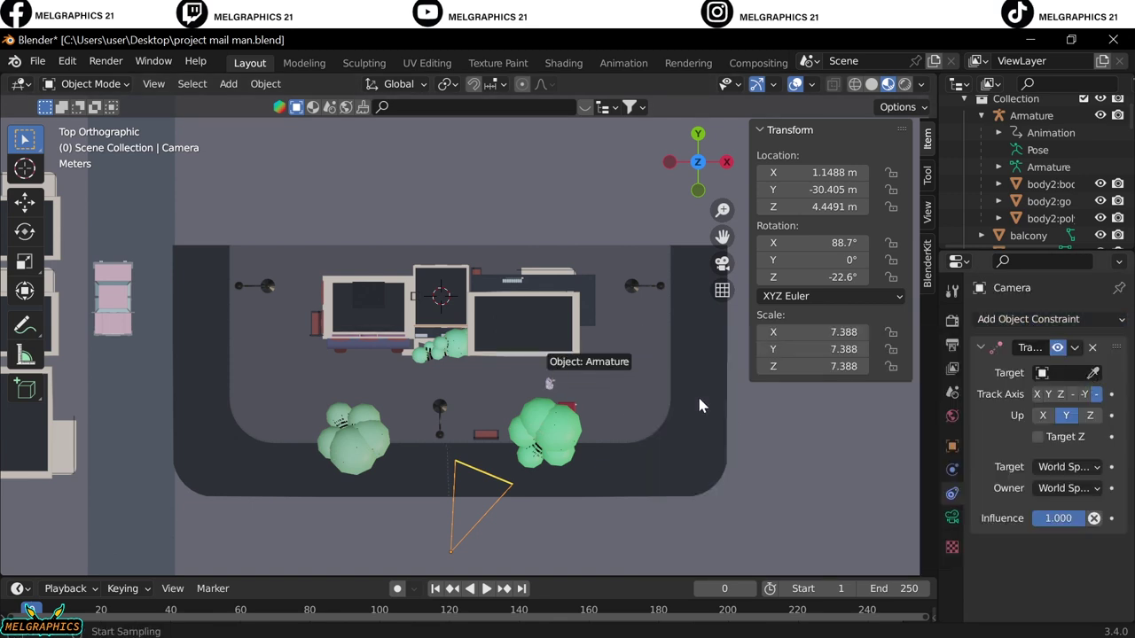
pyautogui.click(538, 371)
# - Look through the camera and set its vertical lens shift to 0.120
pyautogui.press('KP_0')
pyautogui.scroll(2, 474, 357)
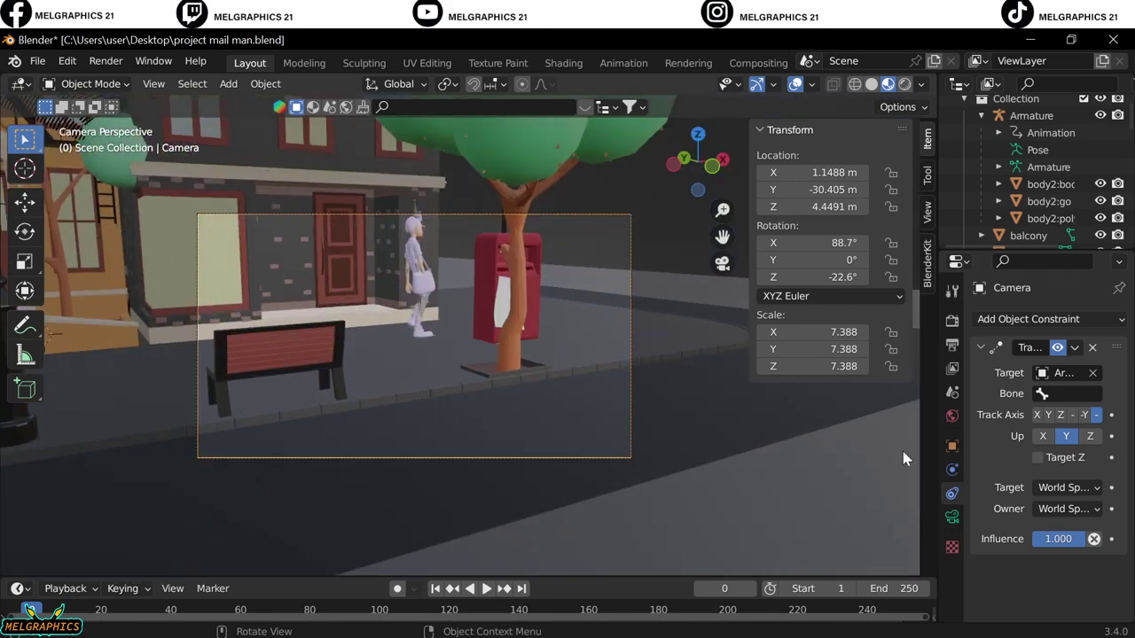
pyautogui.click(951, 516)
pyautogui.moveTo(1066, 464)
pyautogui.mouseDown()
pyautogui.moveTo(1090, 463)
pyautogui.moveTo(1077, 463)
pyautogui.mouseUp()
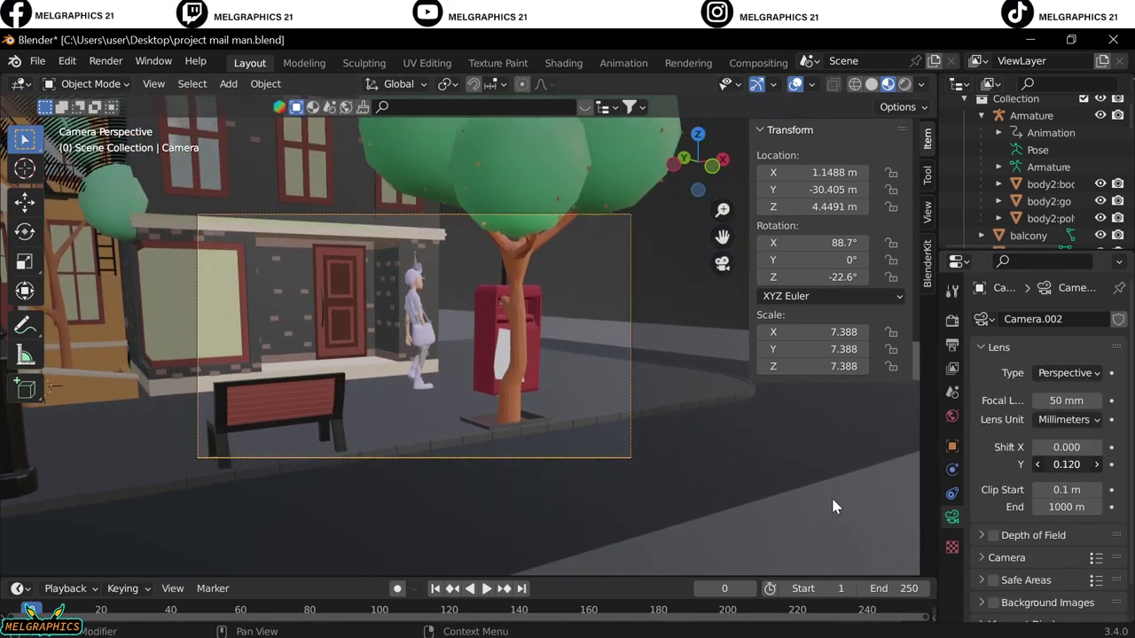
# - Play the walk animation through the camera and check the postman's position beside the mailbox from another angle
pyautogui.press('space')
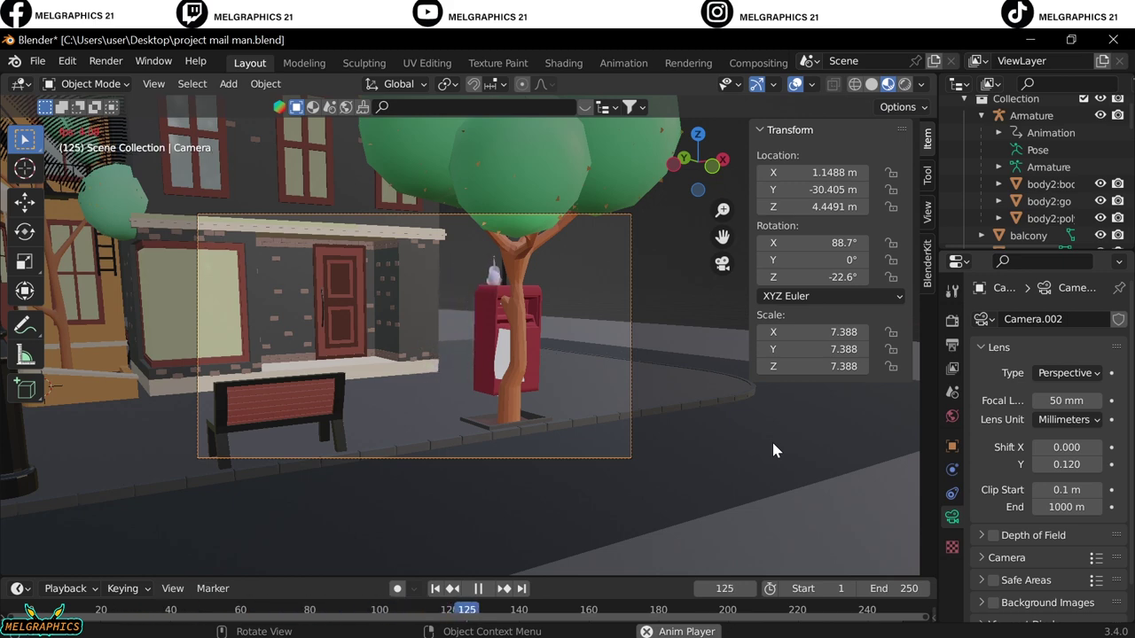
pyautogui.press('space')
pyautogui.moveTo(771, 450); pyautogui.dragTo(496, 464, button='middle')
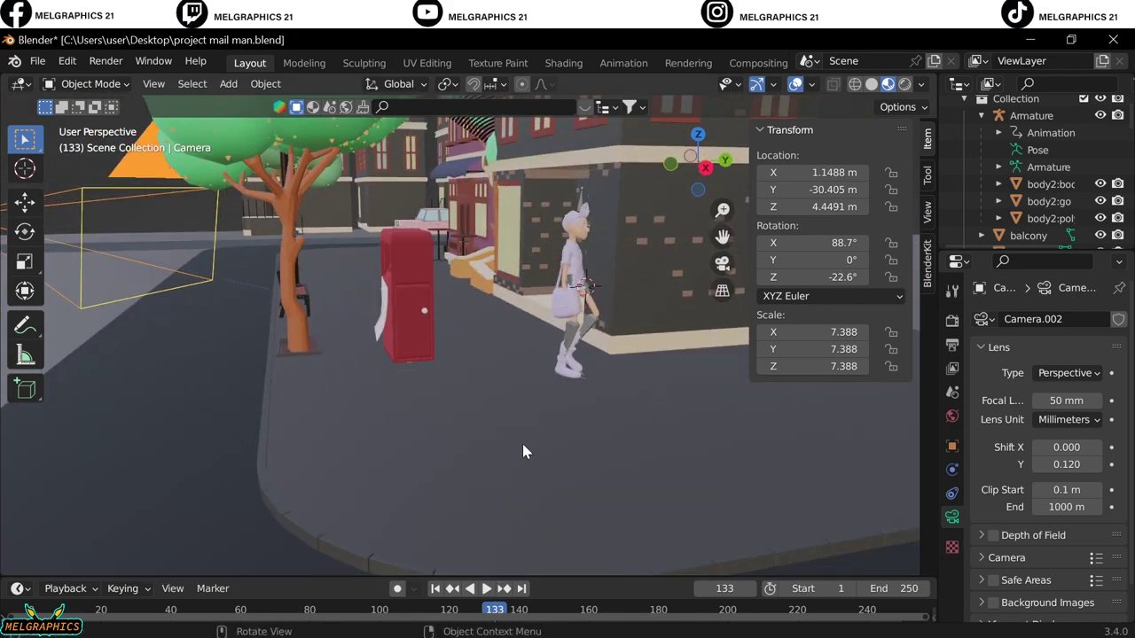
pyautogui.press('KP_0')
pyautogui.scroll(-1, 953, 497)
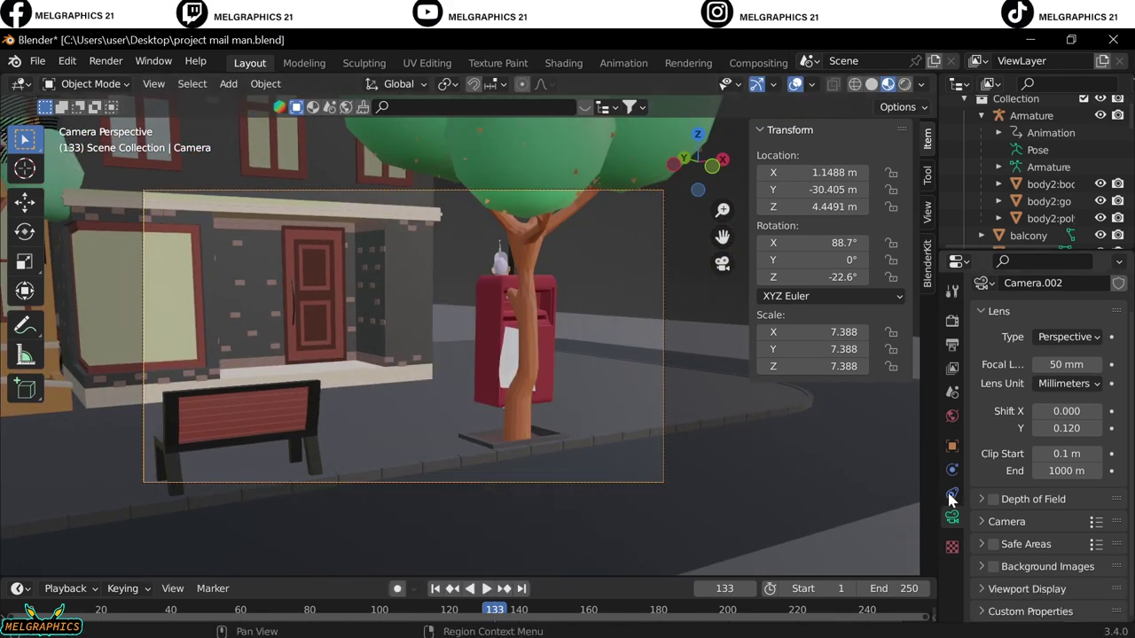
# - Remove the camera's Track To constraint and move the camera to about X -3.3 m, Y -28.4 m, Z 4.7 m
pyautogui.click(951, 495)
pyautogui.click(1095, 352)
pyautogui.moveTo(584, 363); pyautogui.dragTo(582, 438, button='middle')
pyautogui.press('g')
pyautogui.click(246, 455)
# - Return to frame 0 and preview the walk animation with the moved camera
pyautogui.press('KP_0')
pyautogui.moveTo(626, 396); pyautogui.dragTo(645, 404, button='middle')
pyautogui.click(32, 610)
pyautogui.press('space')
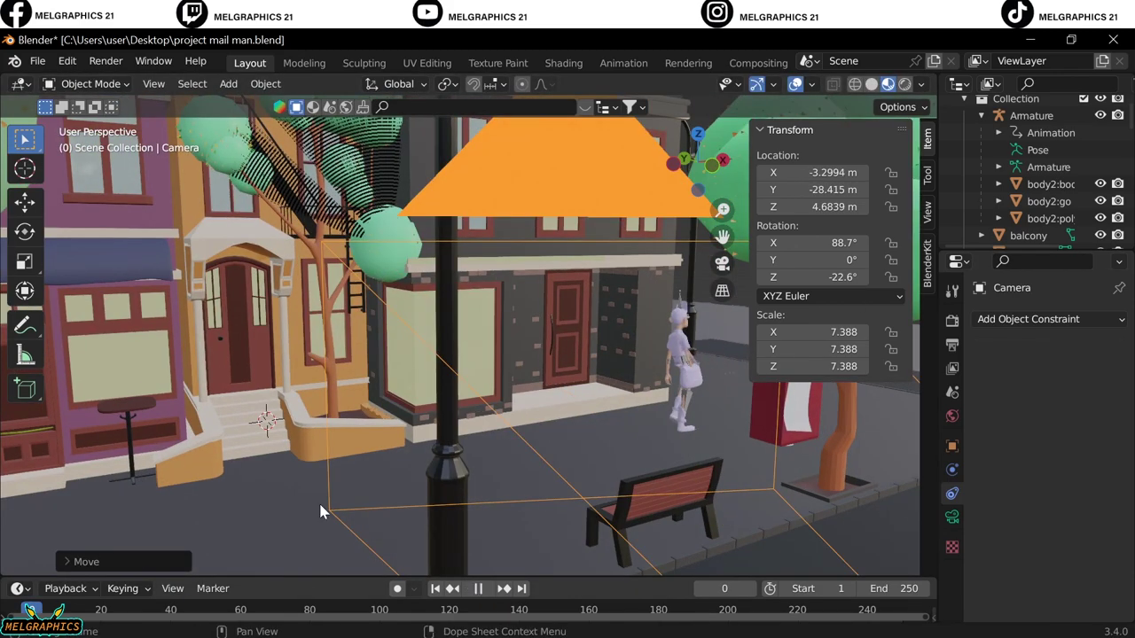
pyautogui.press('Escape')
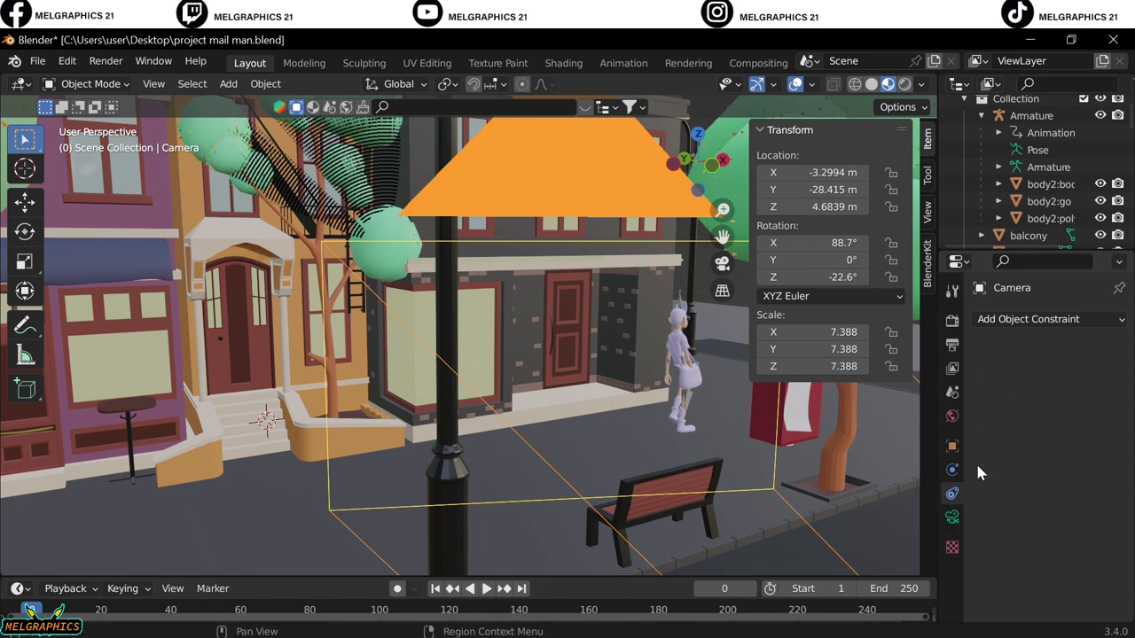
# - Set the camera's focal length to 92 mm, its horizontal shift to 0.920 and its vertical shift to -0.110
pyautogui.click(951, 517)
pyautogui.moveTo(1067, 448)
pyautogui.mouseDown()
pyautogui.moveTo(1108, 448)
pyautogui.moveTo(1052, 465)
pyautogui.mouseUp()
pyautogui.press('KP_0')
pyautogui.moveTo(1066, 400); pyautogui.dragTo(1103, 401)
pyautogui.moveTo(1066, 447); pyautogui.dragTo(1050, 464)
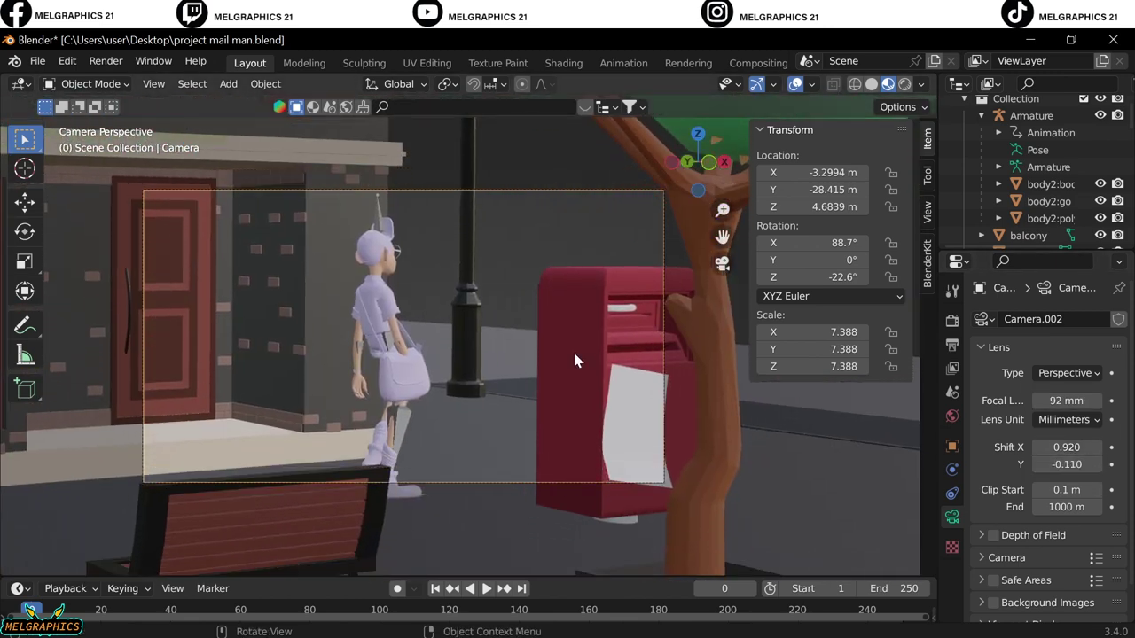
pyautogui.scroll(-6, 577, 350)
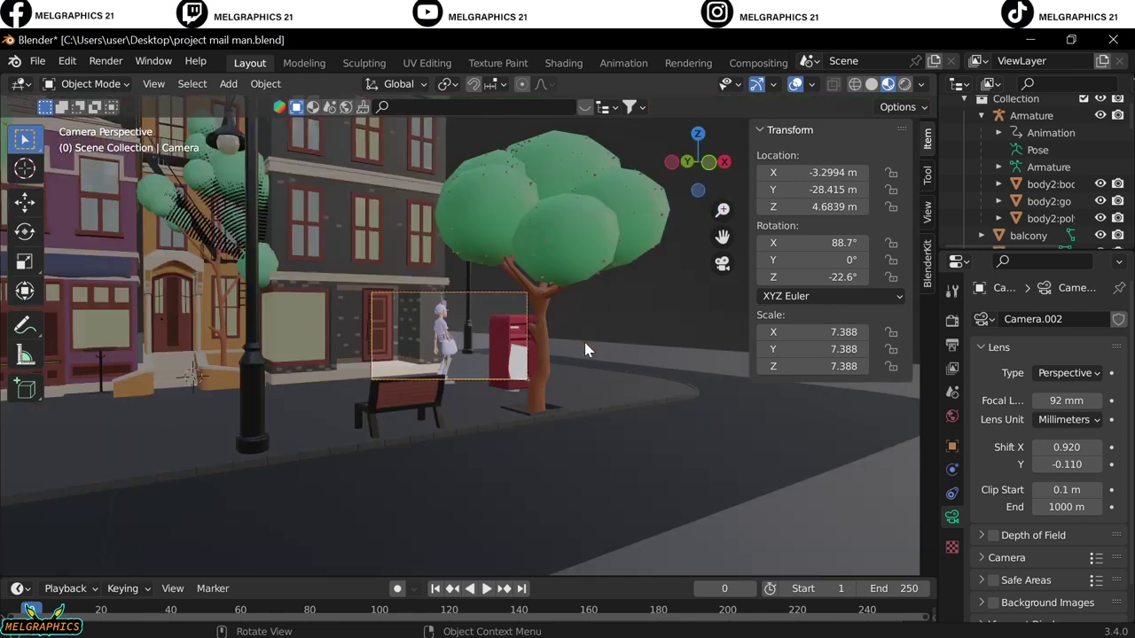
# - Select the central buildings in top view and move them about 1.9 m in the negative Y direction
pyautogui.press('KP_7')
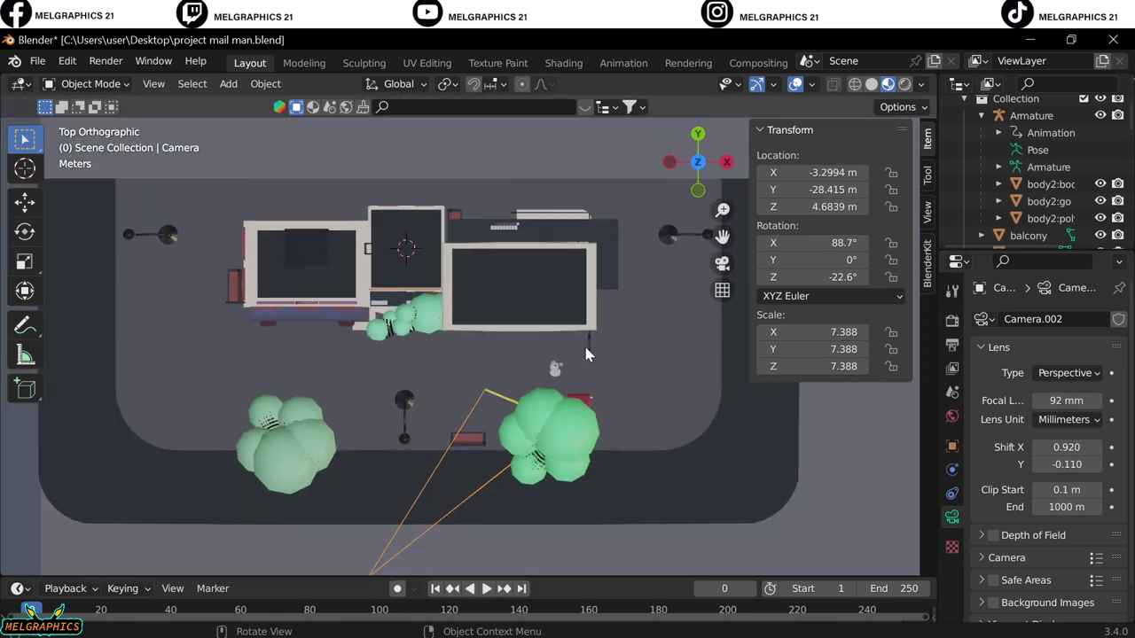
pyautogui.moveTo(219, 211); pyautogui.dragTo(648, 332)
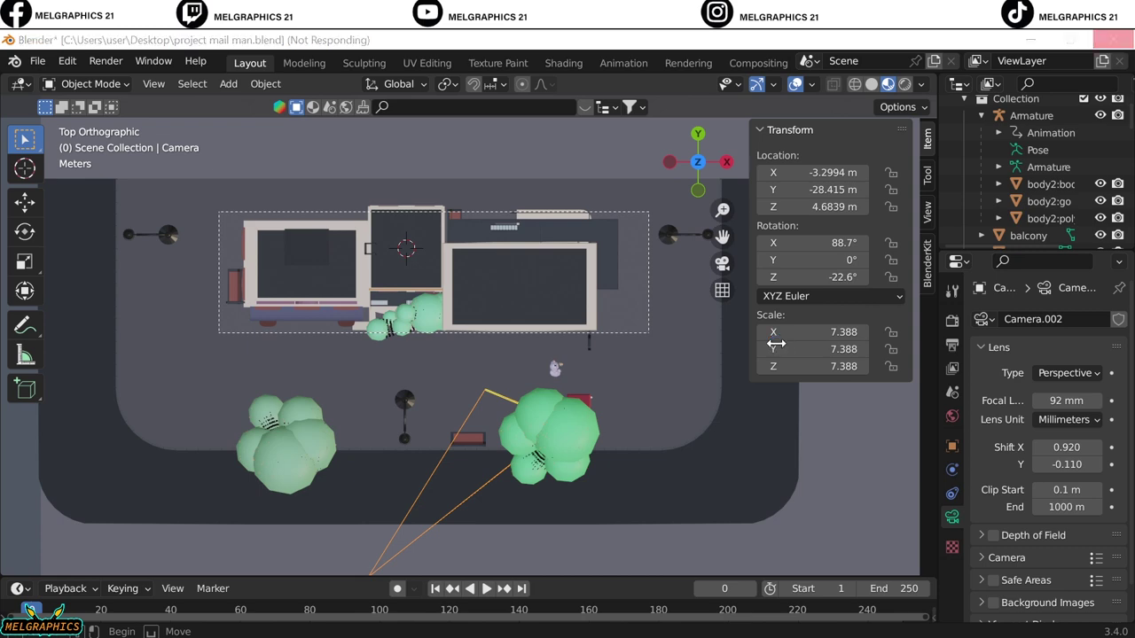
pyautogui.press('g')
pyautogui.press('y')
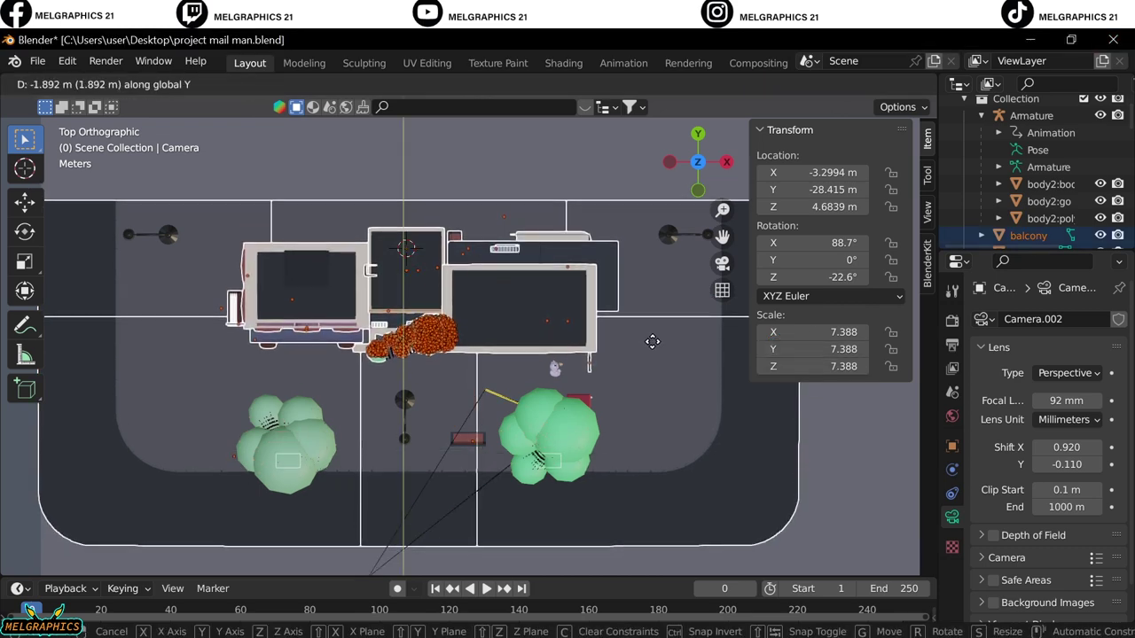
pyautogui.click(653, 340)
# - Move the separate row of dark buildings with its road and car about 97.5 m along X, past the main block
pyautogui.press('KP_1')
pyautogui.scroll(-3, 413, 411)
pyautogui.scroll(3, 256, 358)
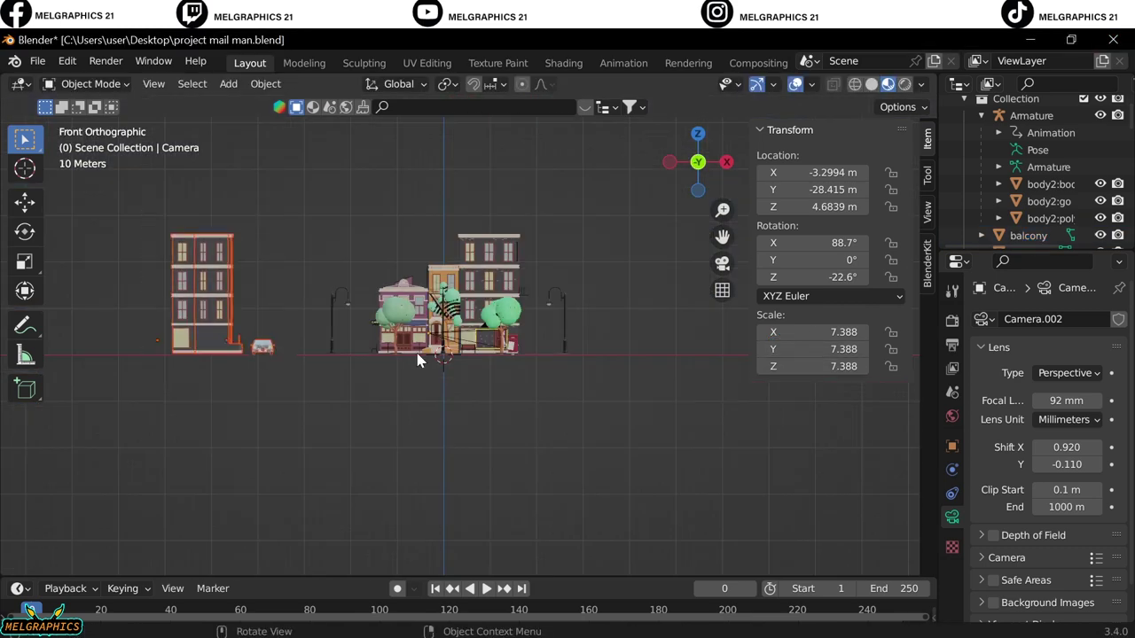
pyautogui.moveTo(255, 358); pyautogui.dragTo(265, 396, button='middle')
pyautogui.click(266, 396)
pyautogui.press('g')
pyautogui.press('x')
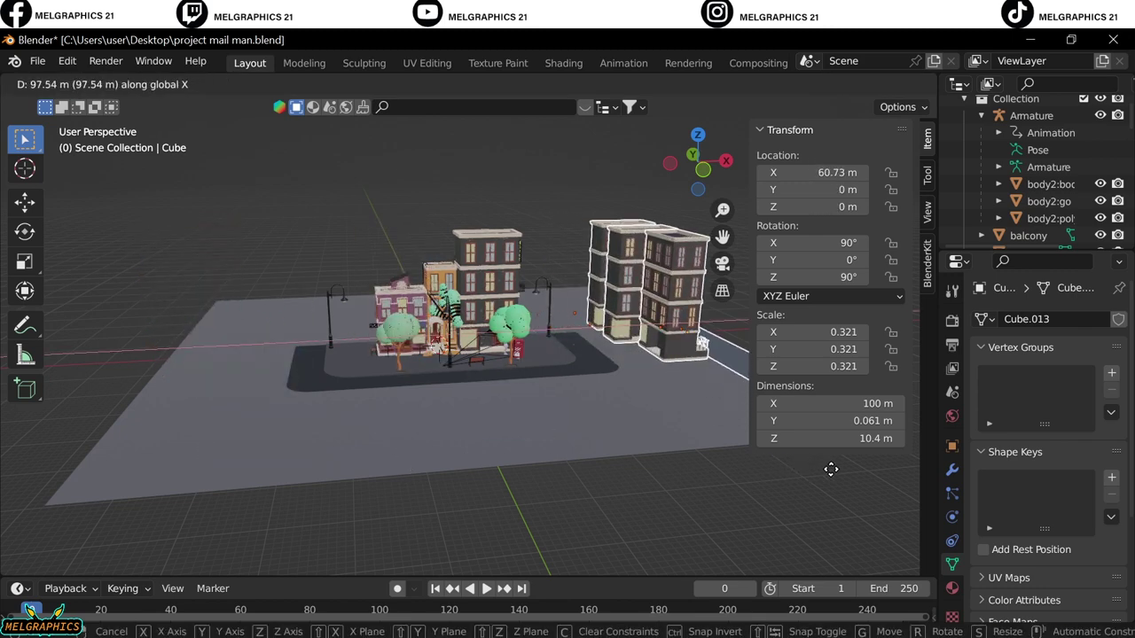
pyautogui.click(830, 468)
# - Rotate the moved building row 180 degrees around Z so it faces the main block, and deselect it
pyautogui.press('r')
pyautogui.press('z')
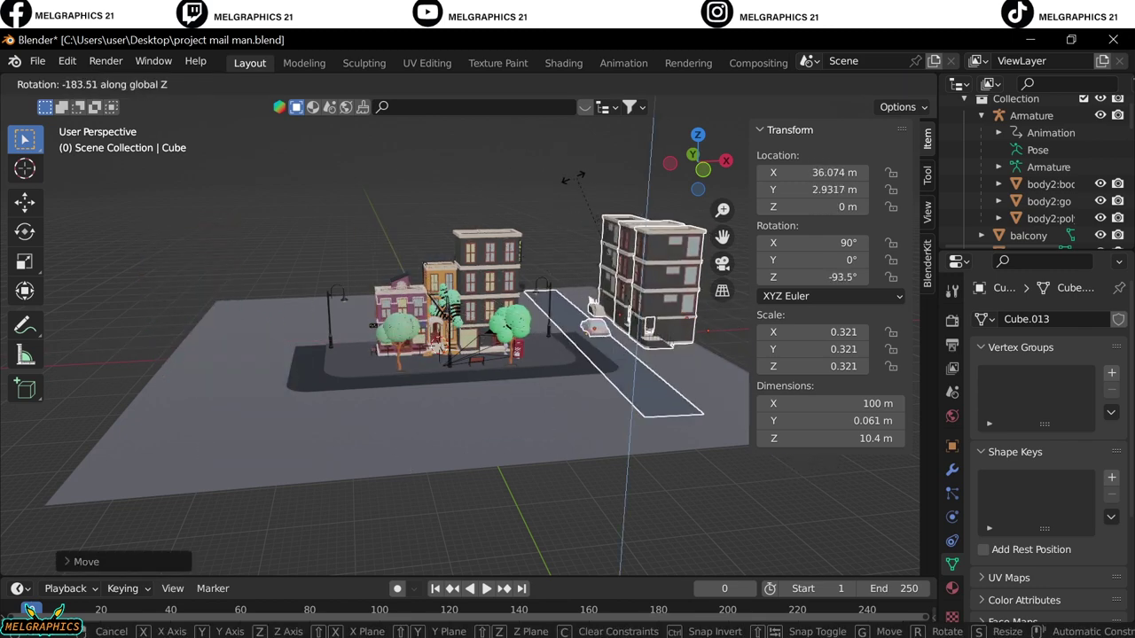
pyautogui.write('180')
pyautogui.press('Return')
pyautogui.click(606, 523)
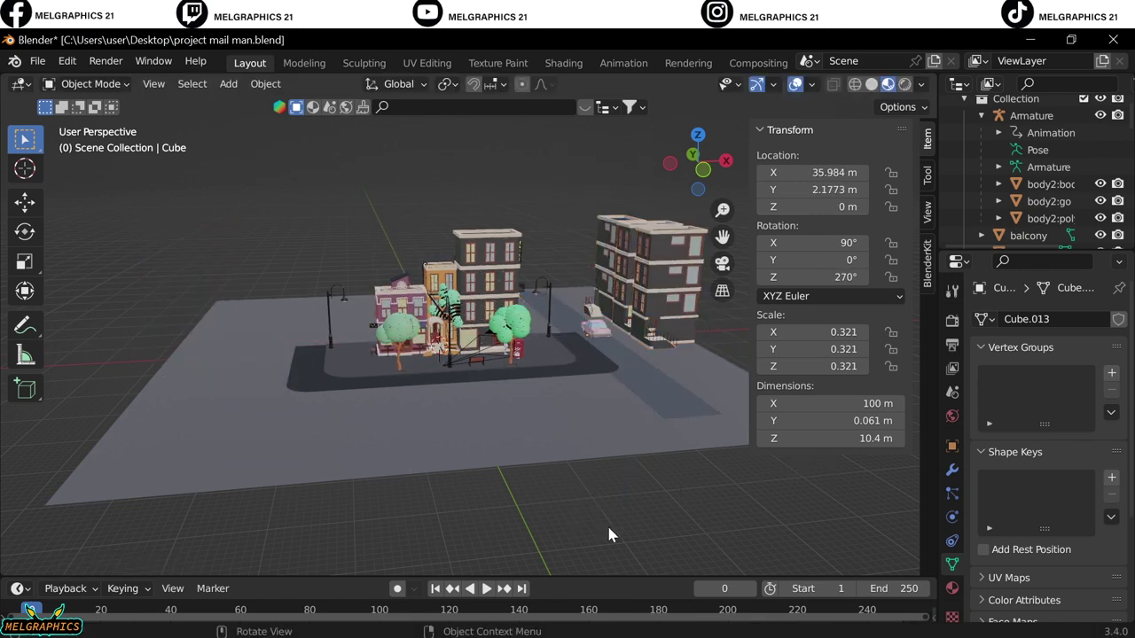
# - Play the walk animation through the camera to check the new street background
pyautogui.press('KP_0')
pyautogui.press('space')
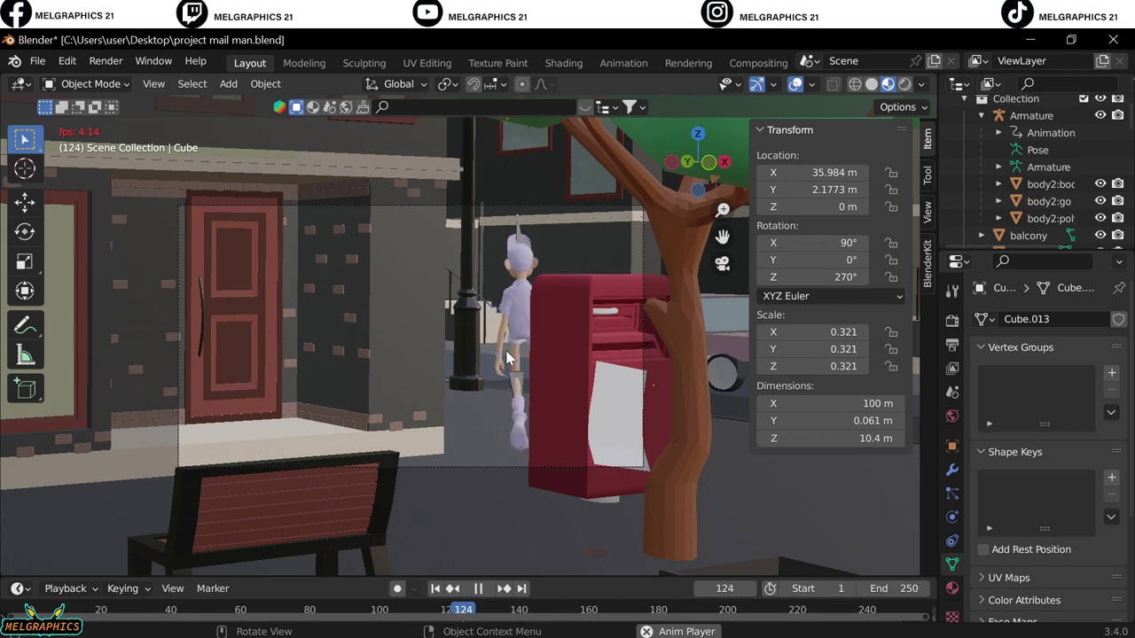
pyautogui.press('space')
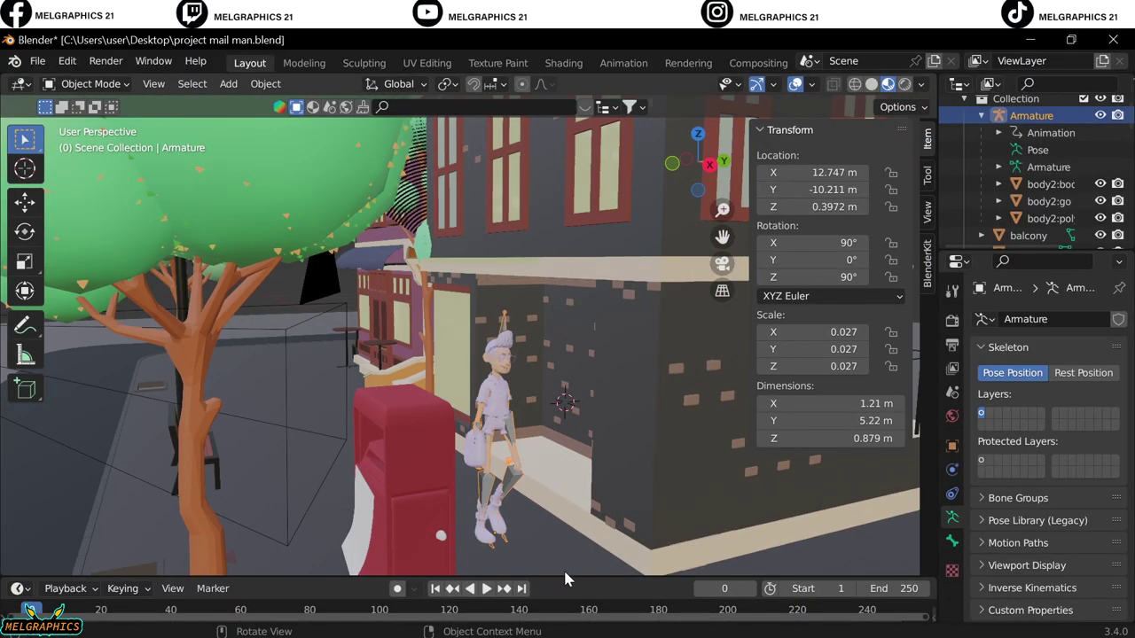
# - Enlarge the timeline area to give the armature's keyframes more room
pyautogui.moveTo(564, 577); pyautogui.dragTo(565, 528)
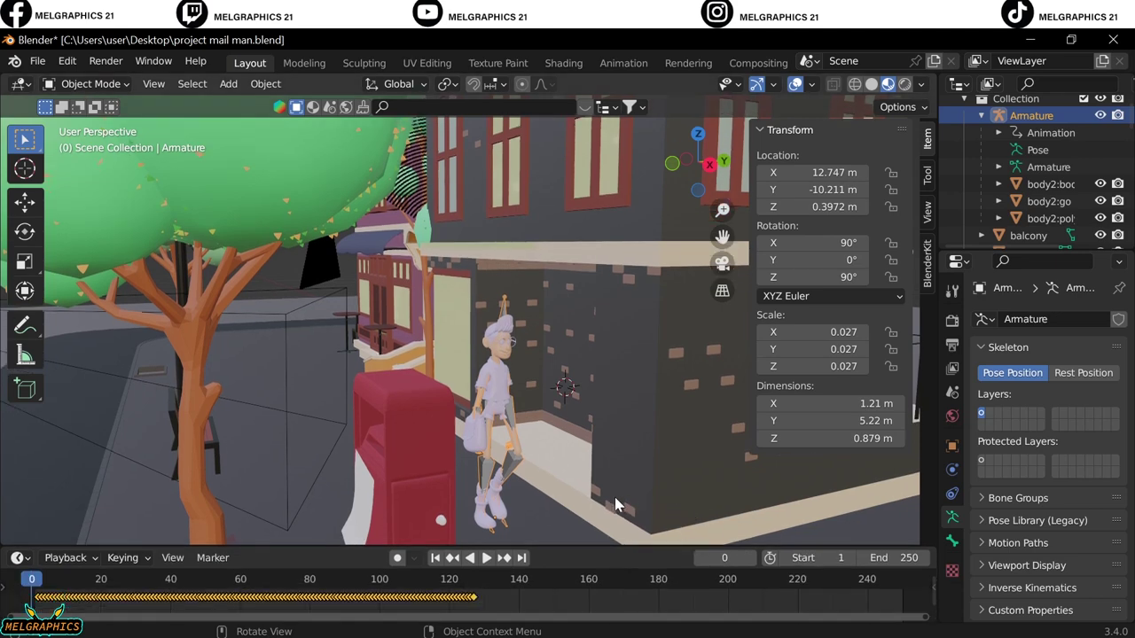
pyautogui.click(19, 557)
pyautogui.click(32, 560)
pyautogui.moveTo(29, 548); pyautogui.dragTo(29, 552)
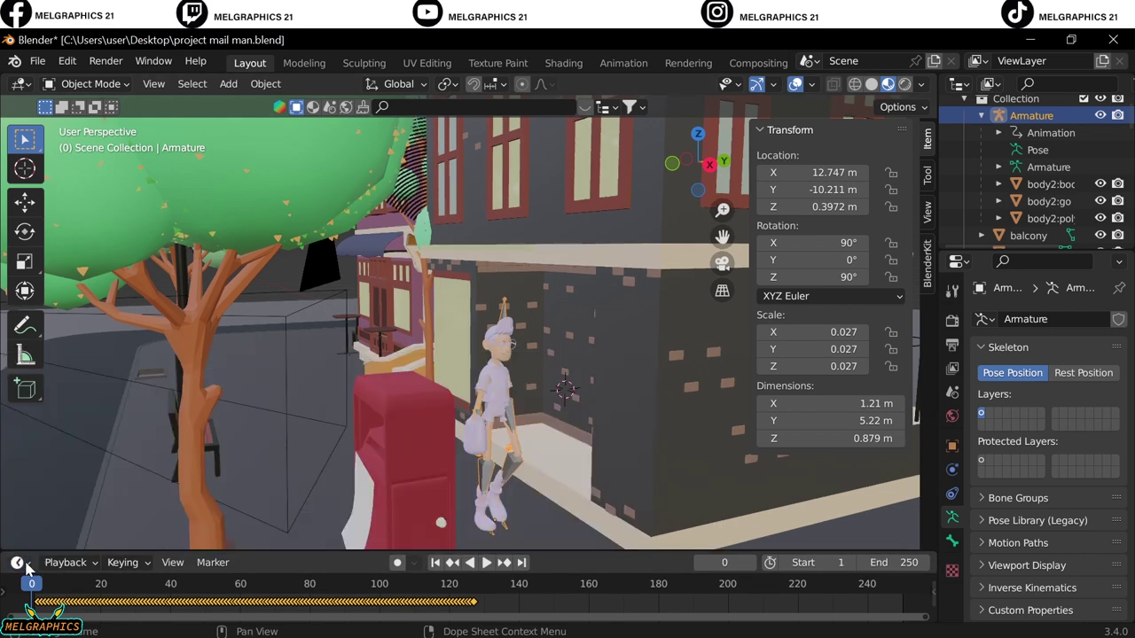
pyautogui.moveTo(598, 551); pyautogui.dragTo(598, 506)
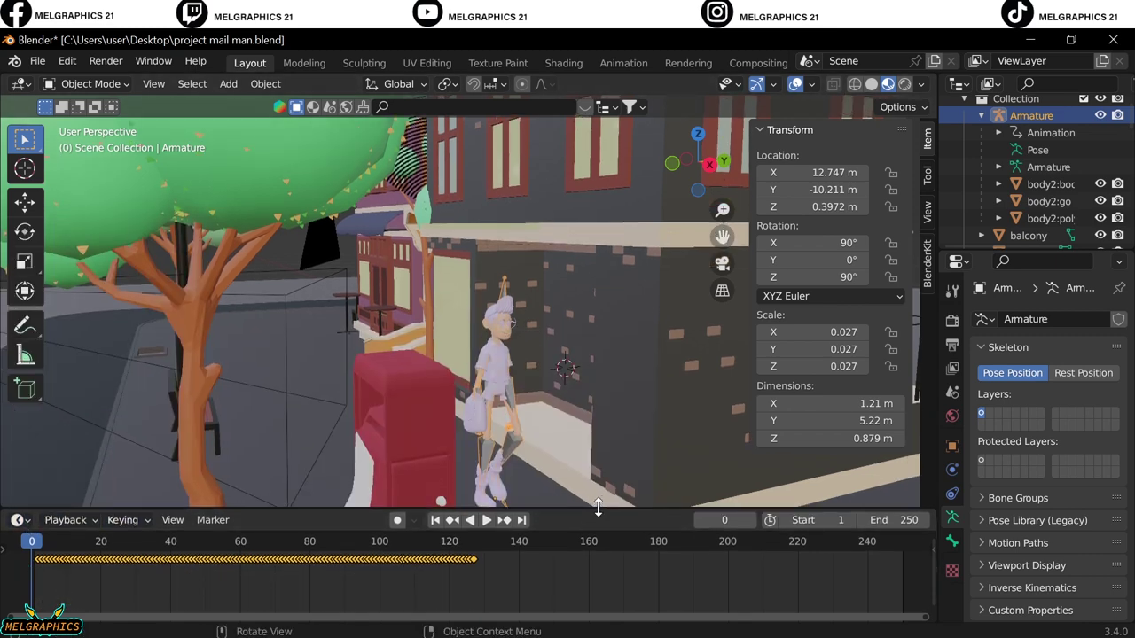
# - Switch to the Animation workspace and frame the postman in both viewports
pyautogui.click(621, 63)
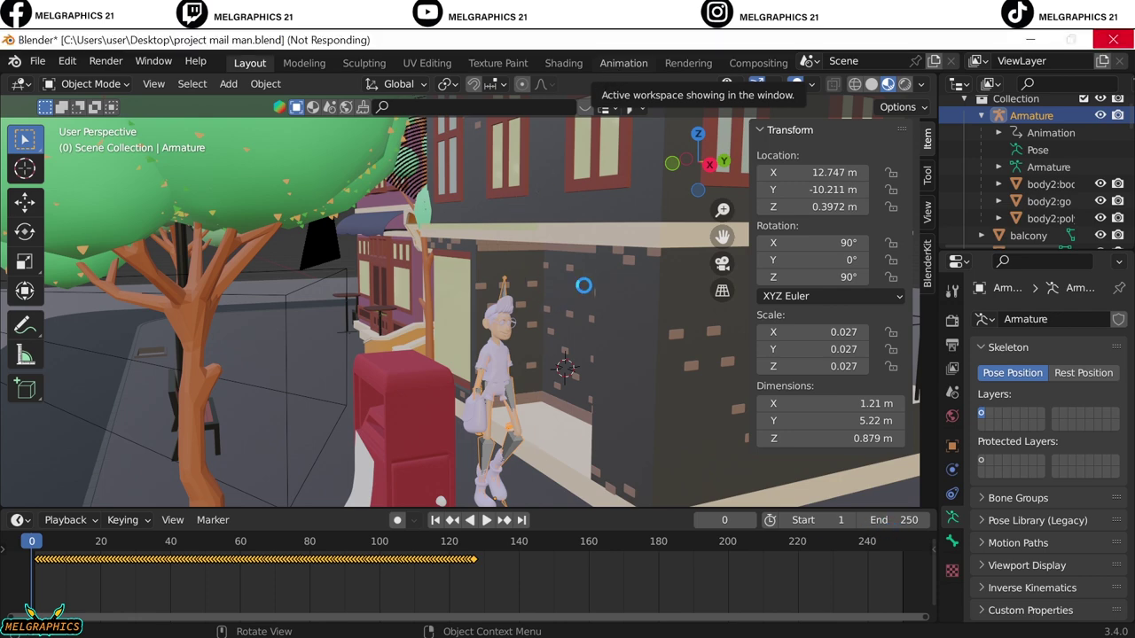
pyautogui.scroll(-8, 583, 282)
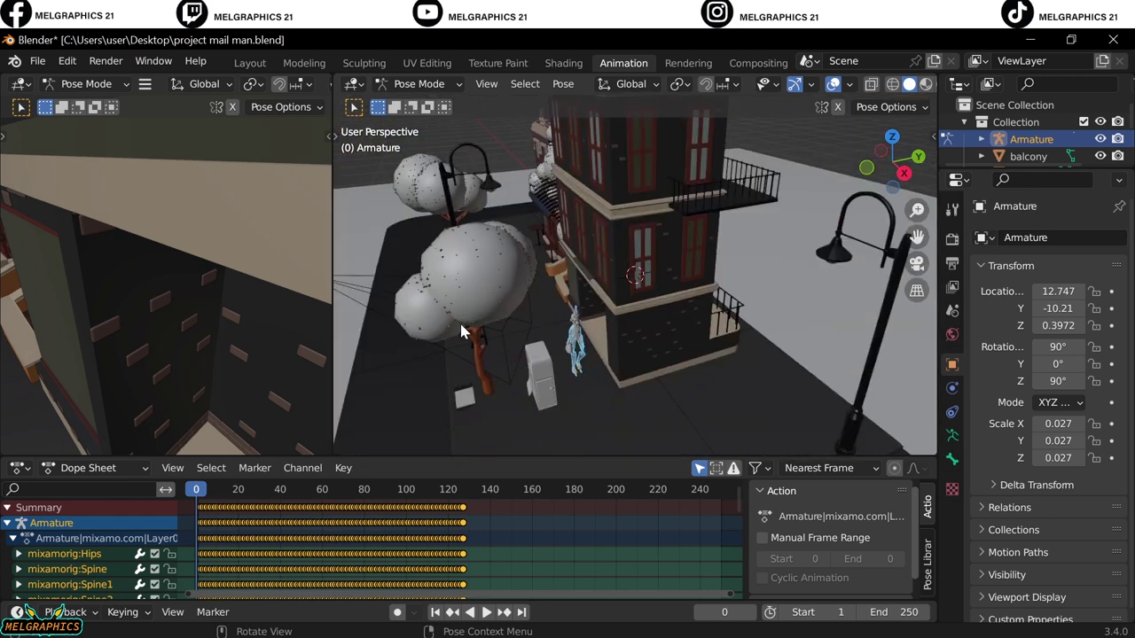
pyautogui.scroll(5, 459, 320)
pyautogui.keyDown('shift'); pyautogui.moveTo(459, 320); pyautogui.dragTo(456, 317, button='middle'); pyautogui.keyUp('shift')
pyautogui.scroll(-8, 229, 284)
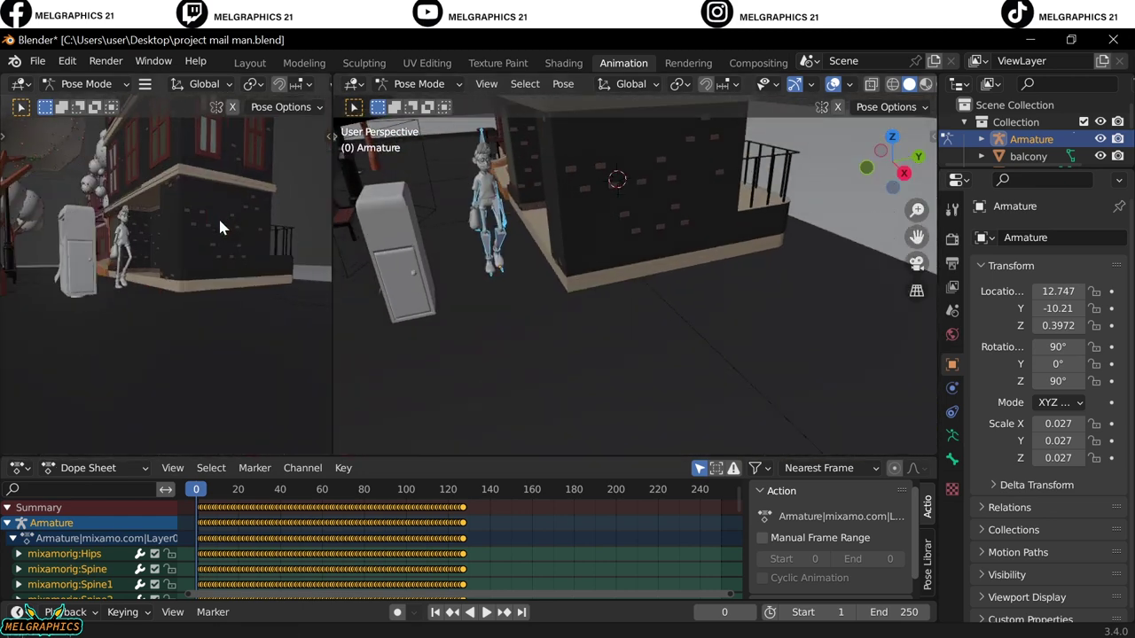
pyautogui.keyDown('shift'); pyautogui.moveTo(219, 220); pyautogui.dragTo(208, 231, button='middle'); pyautogui.keyUp('shift')
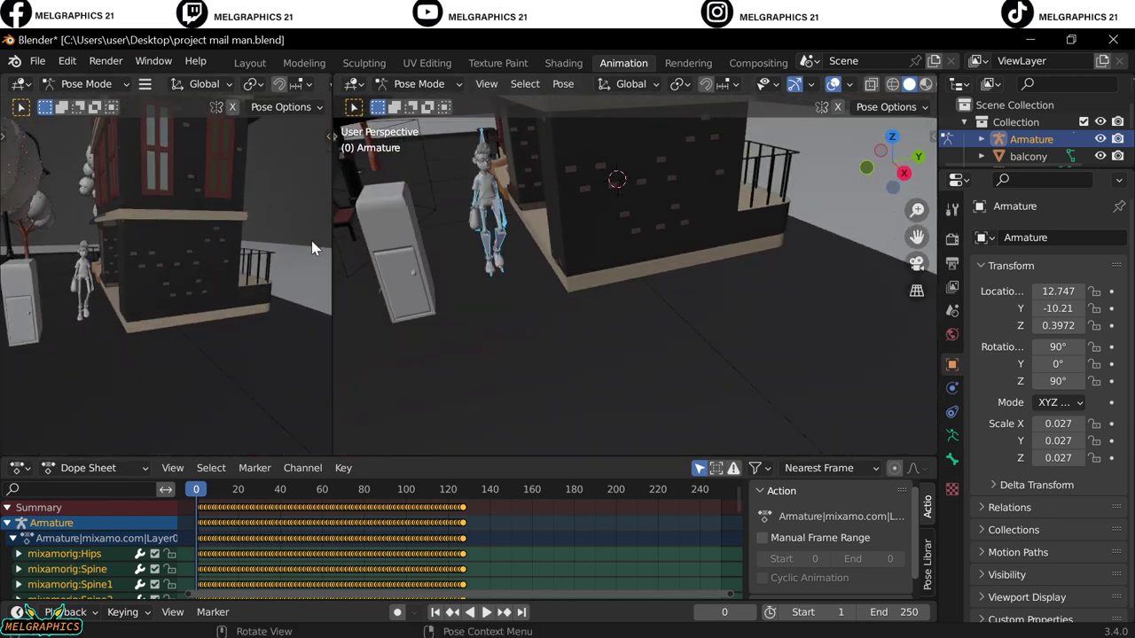
# - Move the playhead to frame 81 in the Dope Sheet to examine the postman's walking pose
pyautogui.click(116, 468)
pyautogui.press('i')
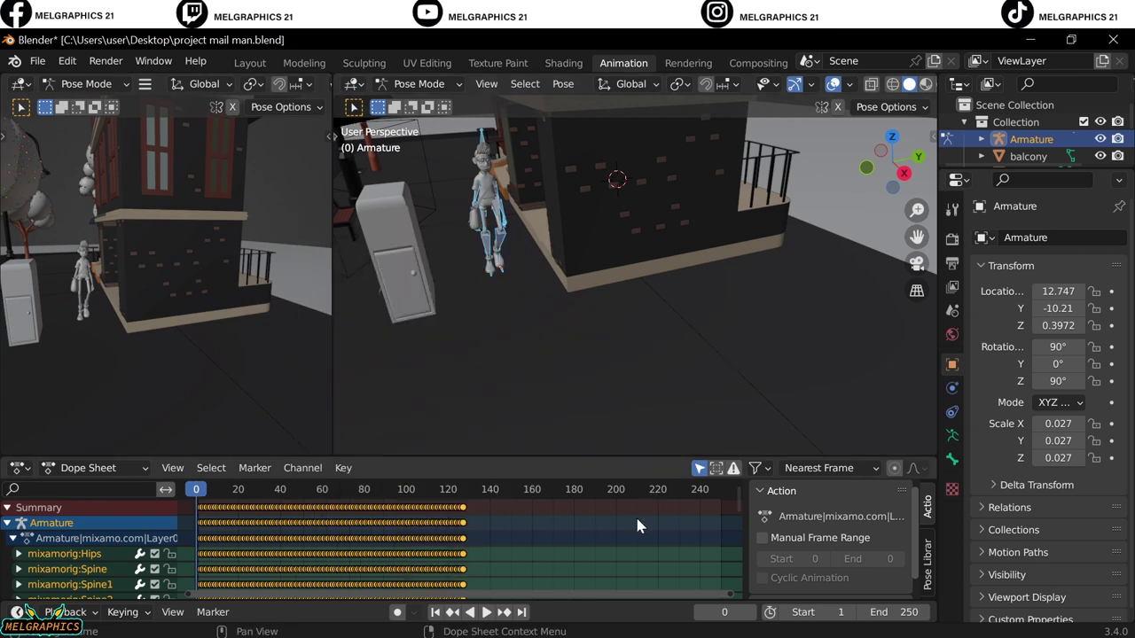
pyautogui.press('Right')
pyautogui.press('Left')
pyautogui.click(367, 488)
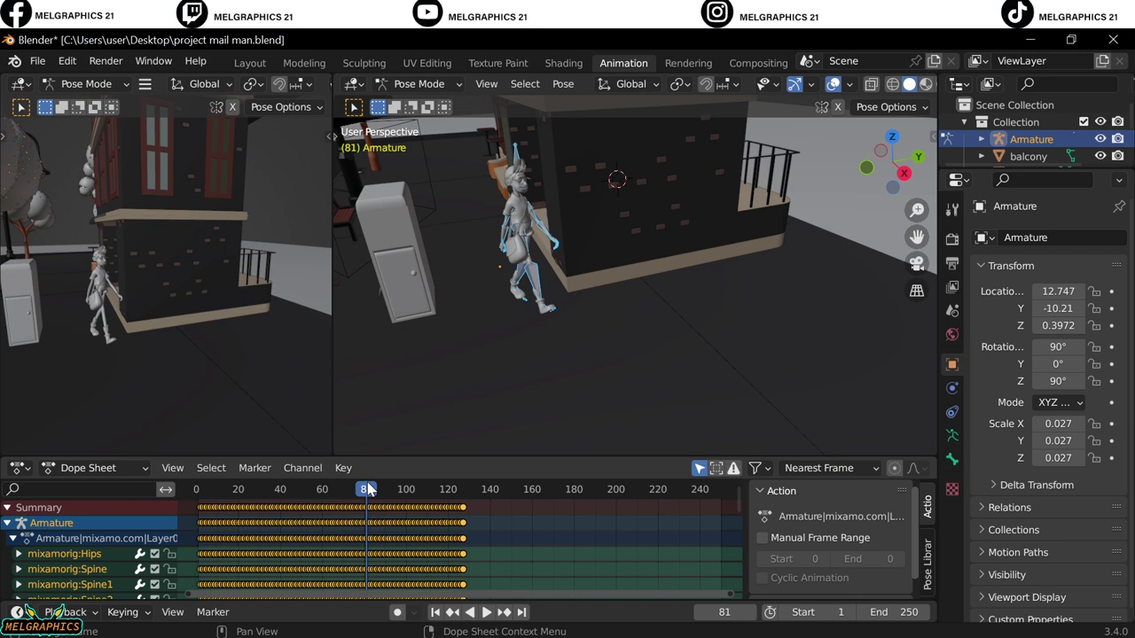
pyautogui.click(86, 83)
pyautogui.press('Return')
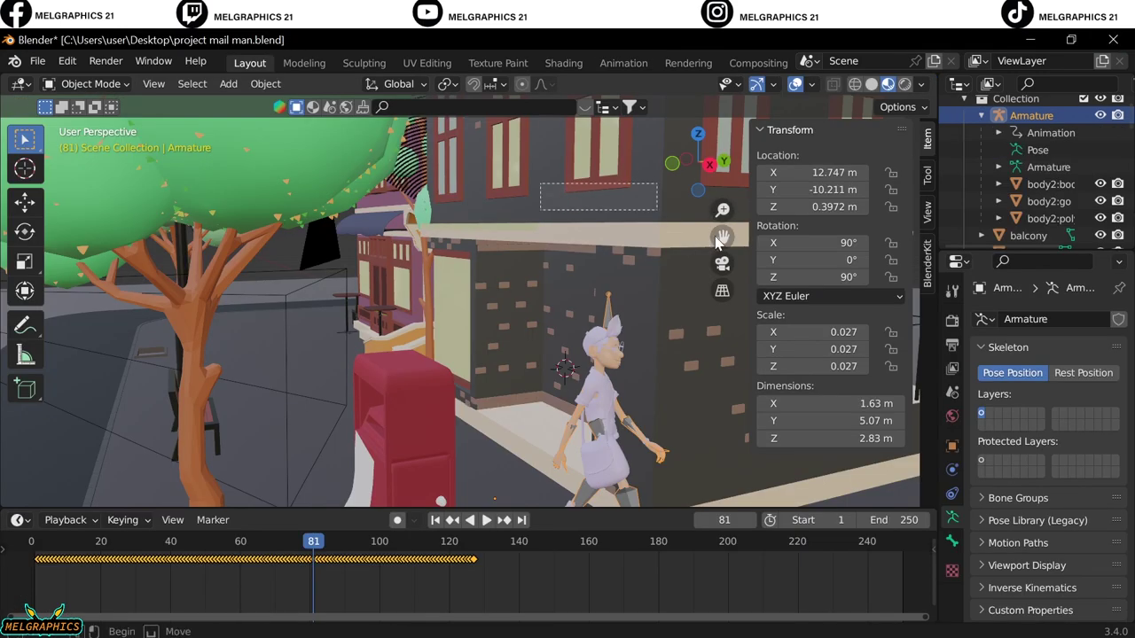
# - Select the postman's armature in the Layout workspace and switch it to Edit Mode
pyautogui.moveTo(724, 234); pyautogui.dragTo(527, 213)
pyautogui.click(88, 83)
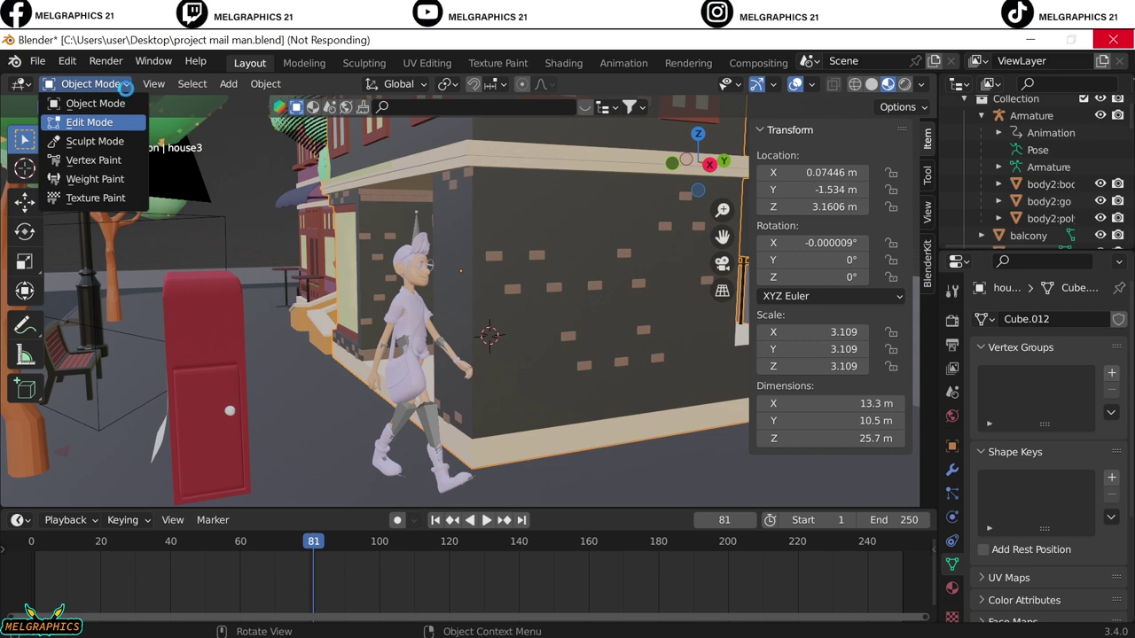
pyautogui.click(124, 83)
pyautogui.click(89, 103)
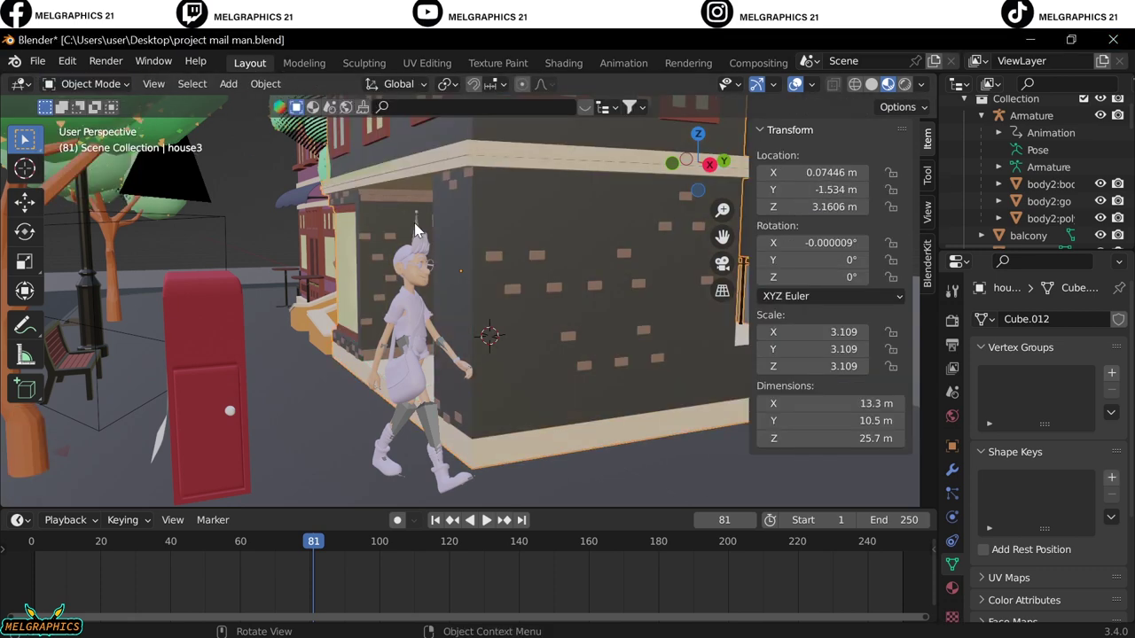
pyautogui.click(427, 421)
pyautogui.click(89, 83)
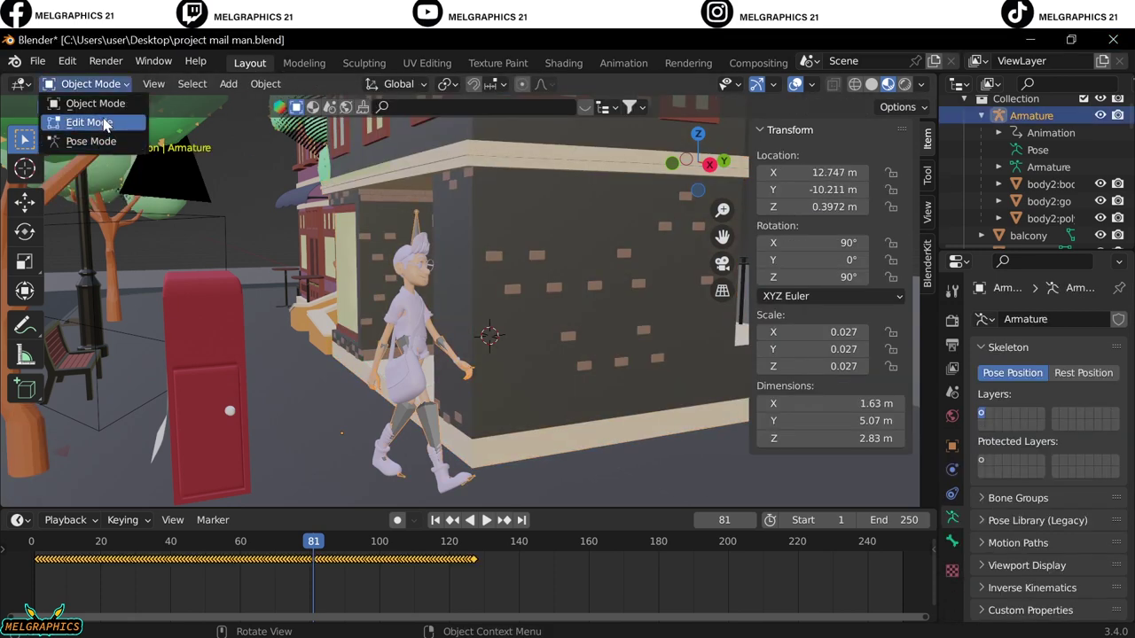
pyautogui.click(98, 122)
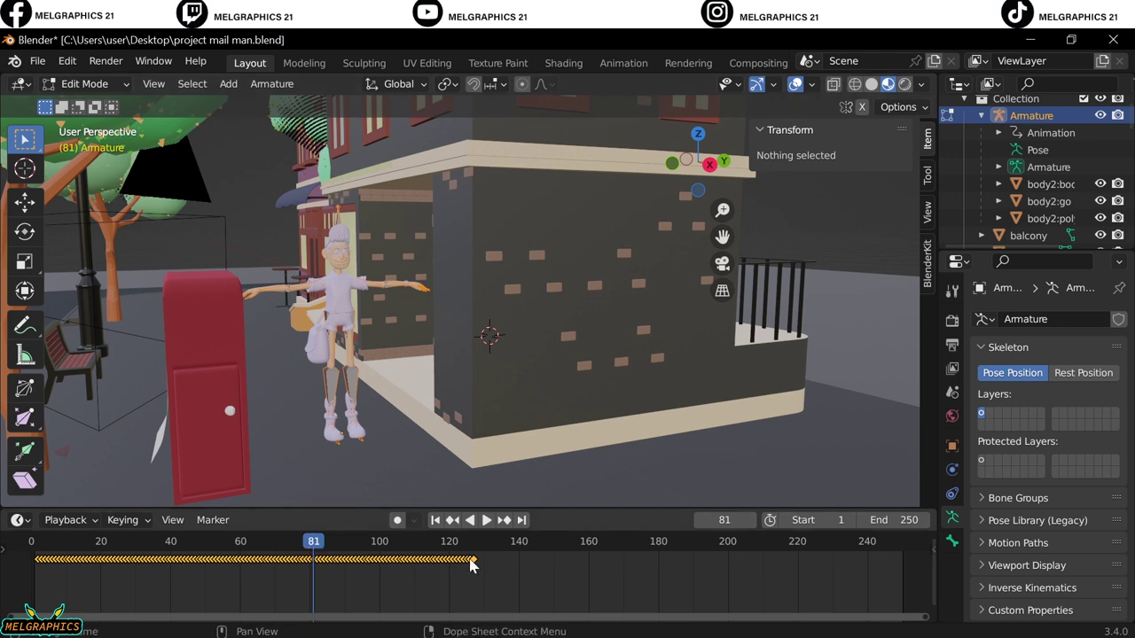
# - Move the playhead near the end of the walk, to frame 126, and return the armature to Object Mode
pyautogui.moveTo(471, 544)
pyautogui.mouseDown()
pyautogui.moveTo(314, 543)
pyautogui.moveTo(475, 542)
pyautogui.mouseUp()
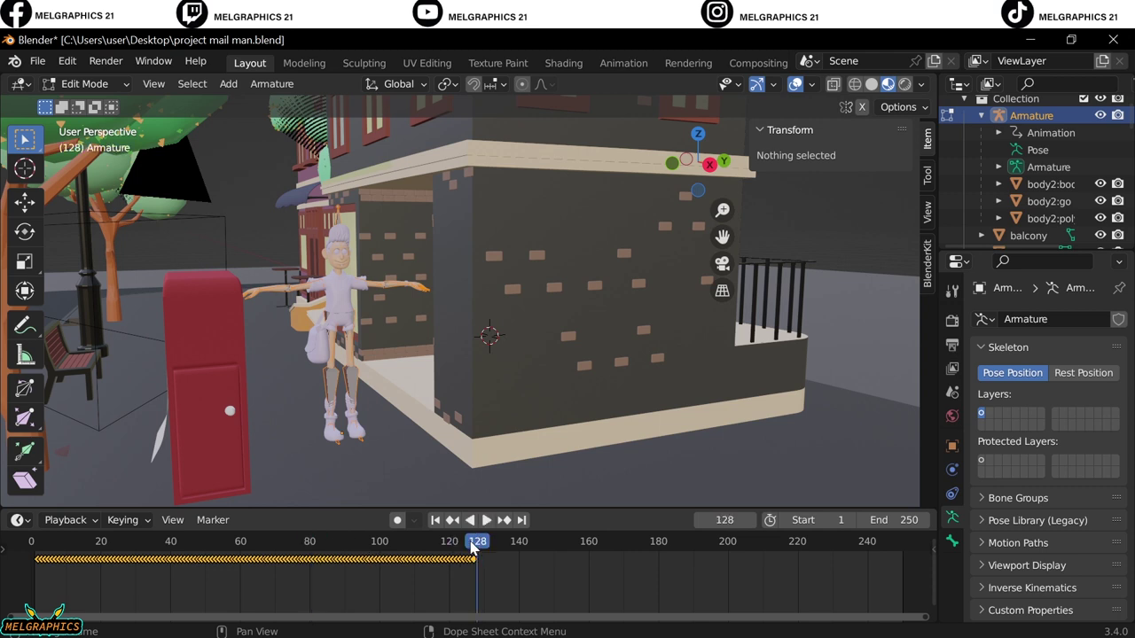
pyautogui.press('i')
pyautogui.click(426, 297)
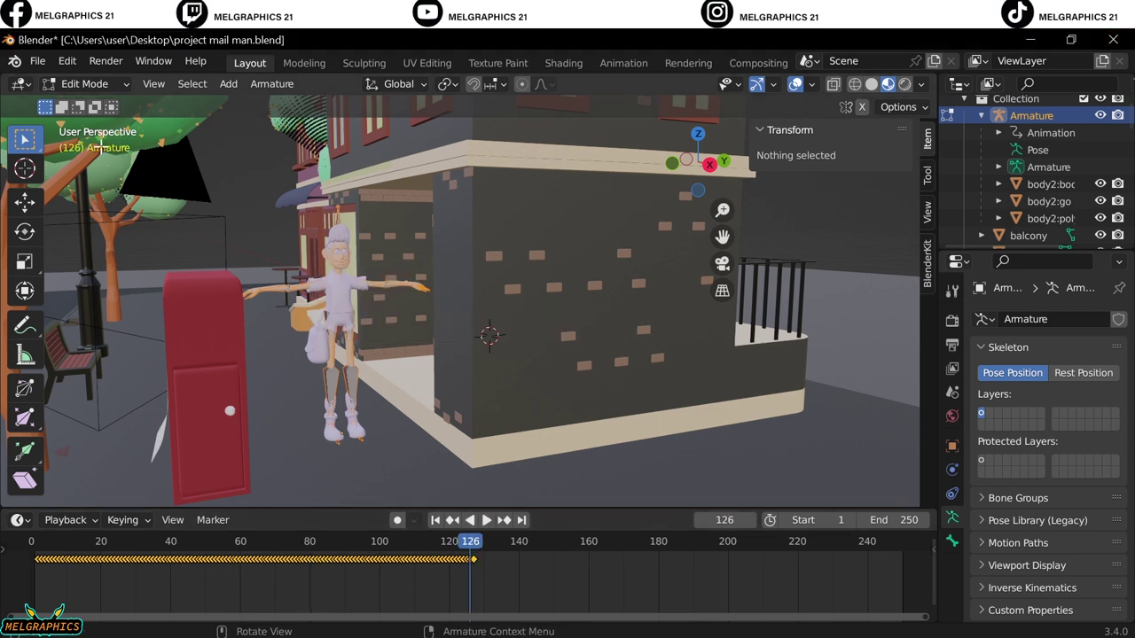
pyautogui.click(96, 84)
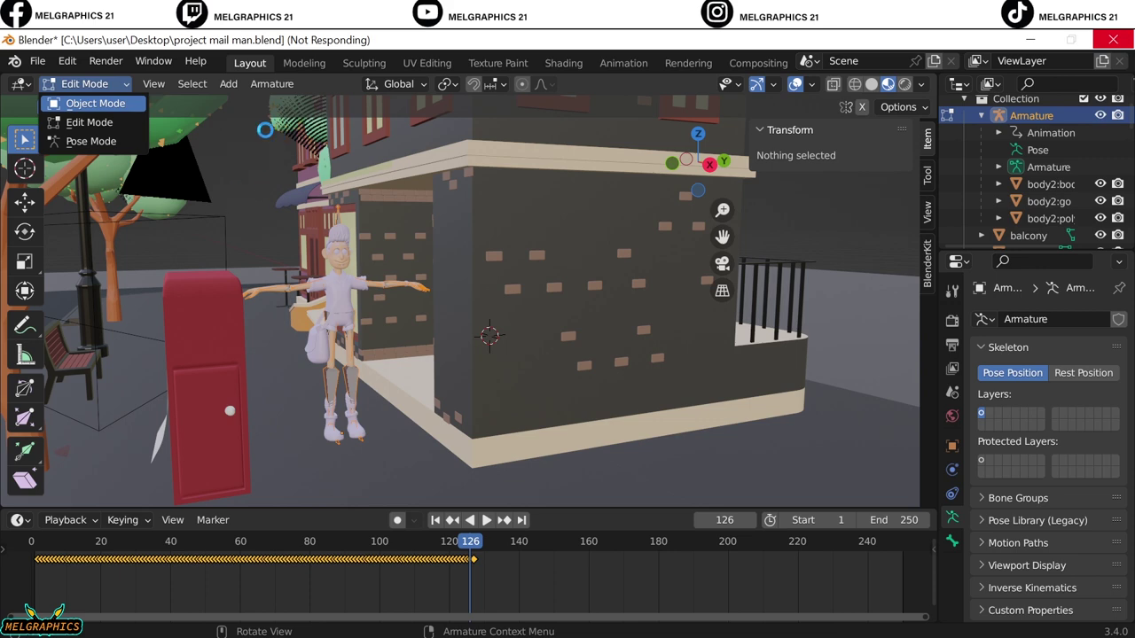
# - Insert a Location, Rotation & Scale keyframe for the armature at frame 126 and play on to frame 140
pyautogui.press('i')
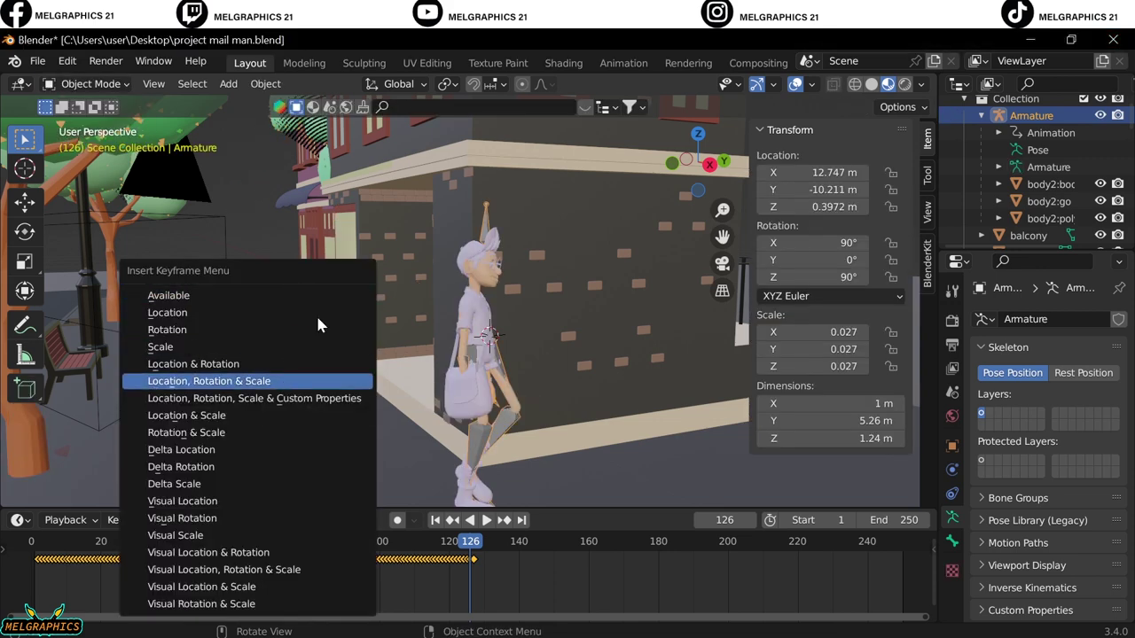
pyautogui.press('space')
pyautogui.press('space')
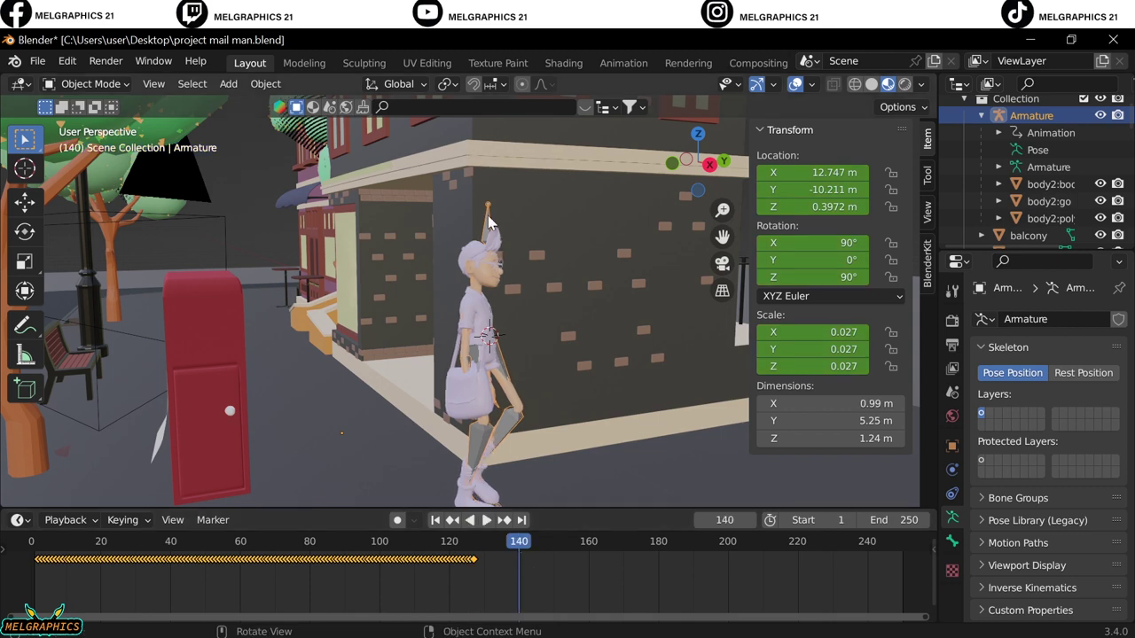
# - Move the postman's armature forward along the wall to about Y -5.5 m and insert a Location, Rotation & Scale keyframe at frame 140
pyautogui.moveTo(490, 223); pyautogui.dragTo(309, 271, button='middle')
pyautogui.press('g')
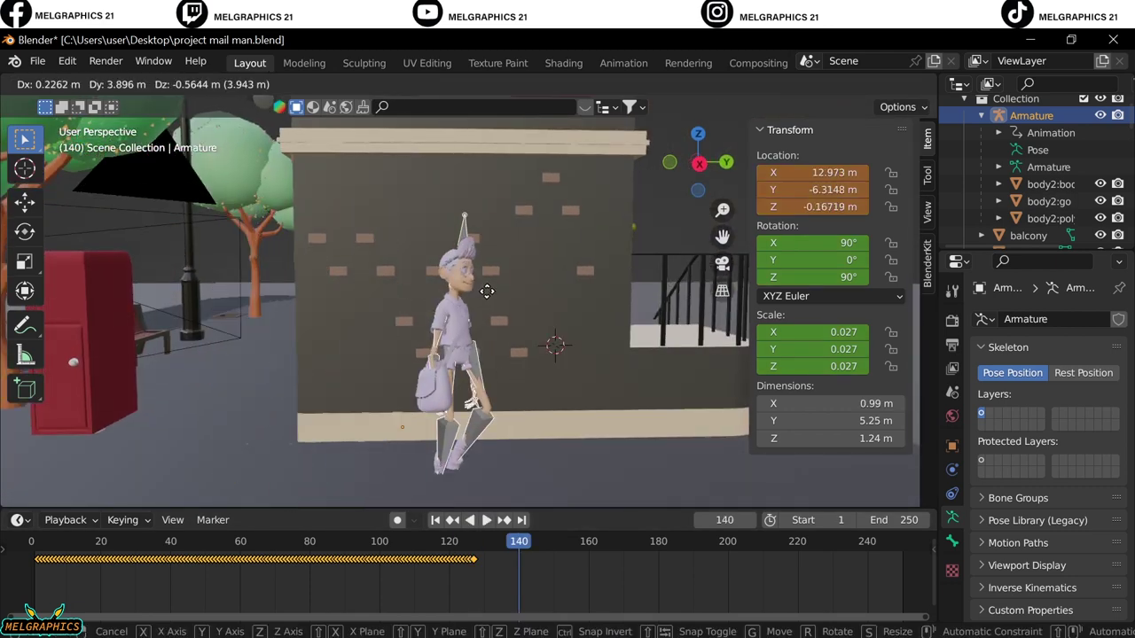
pyautogui.click(490, 278)
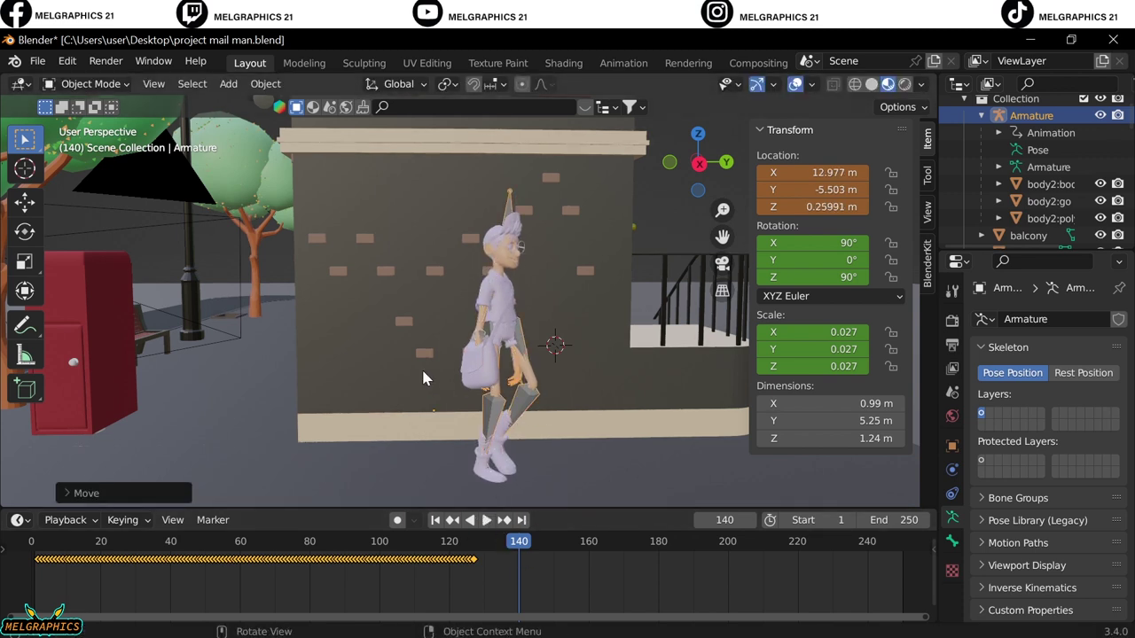
pyautogui.press('i')
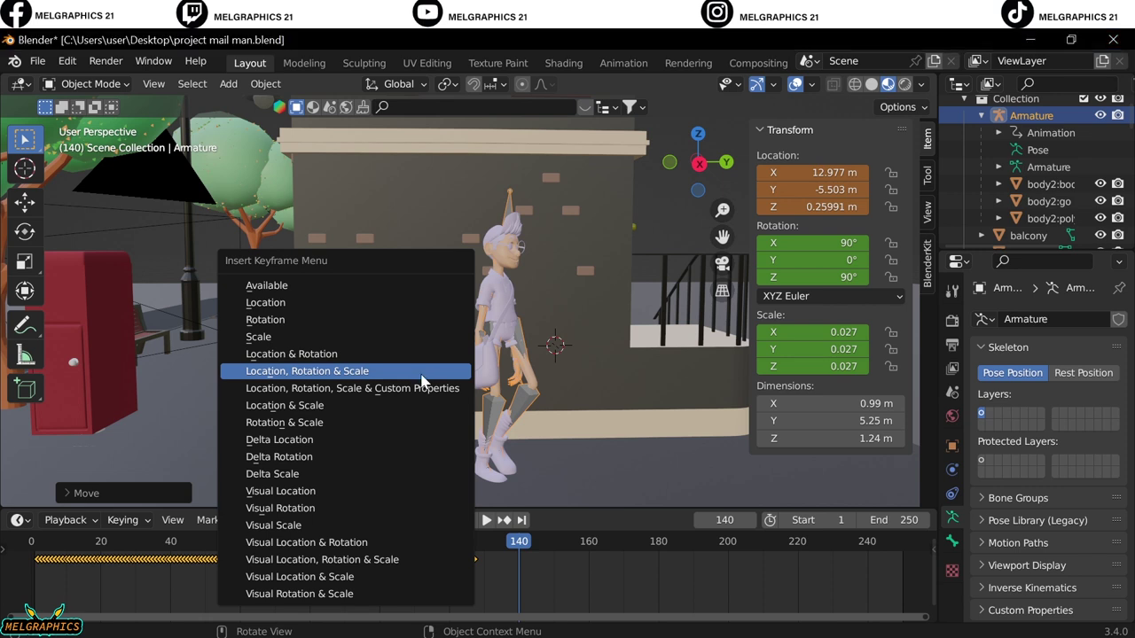
pyautogui.click(421, 372)
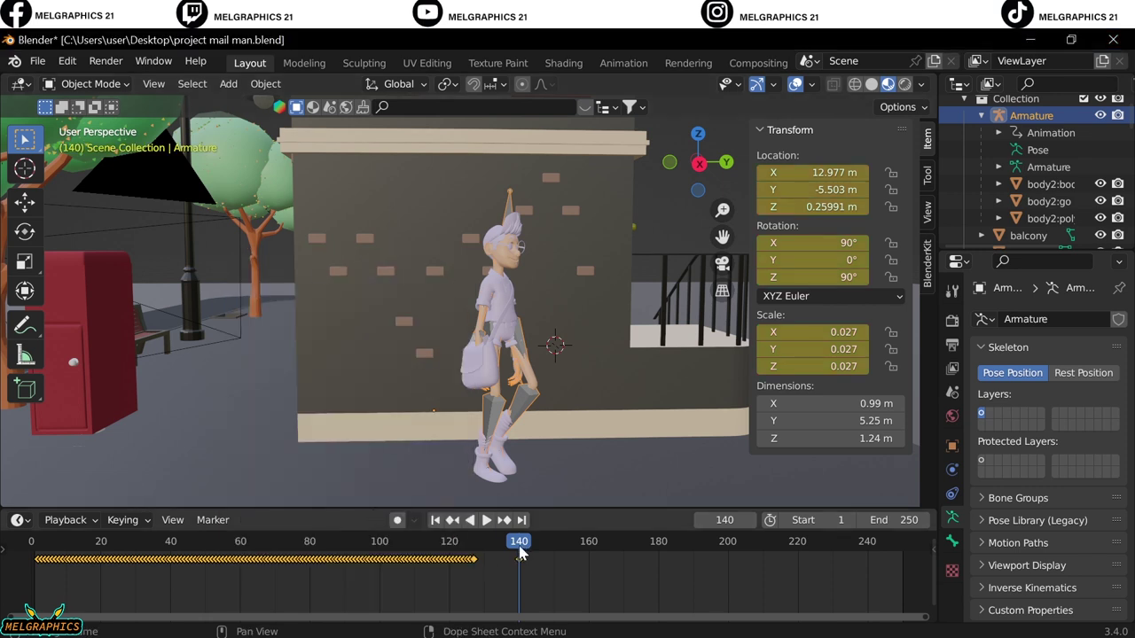
# - Play back the armature's extended motion and set the animation's end frame to 140
pyautogui.press('space')
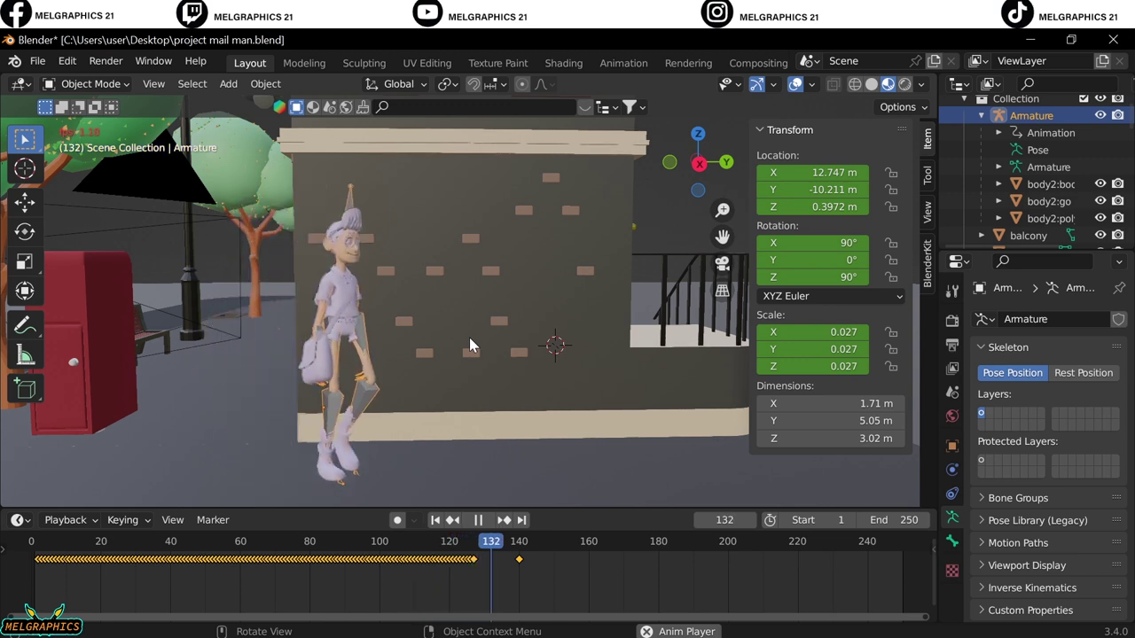
pyautogui.press('space')
pyautogui.doubleClick(894, 521)
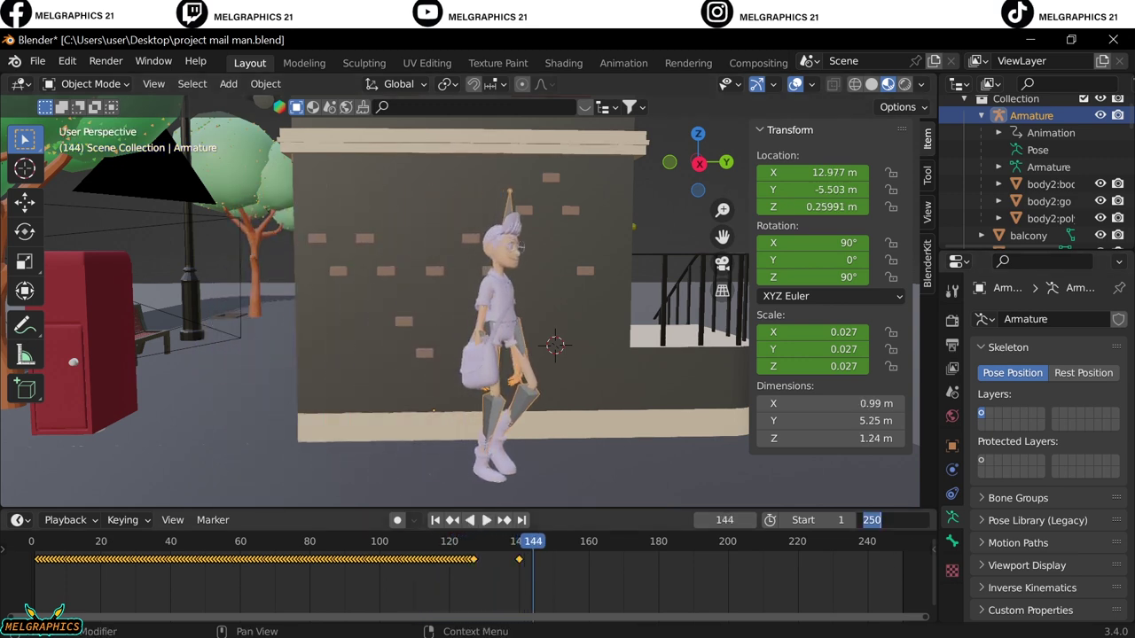
pyautogui.write('140')
pyautogui.press('Return')
# - Play the walk through the camera view and stop at frame 131 to check the postman's framing
pyautogui.press('KP_0')
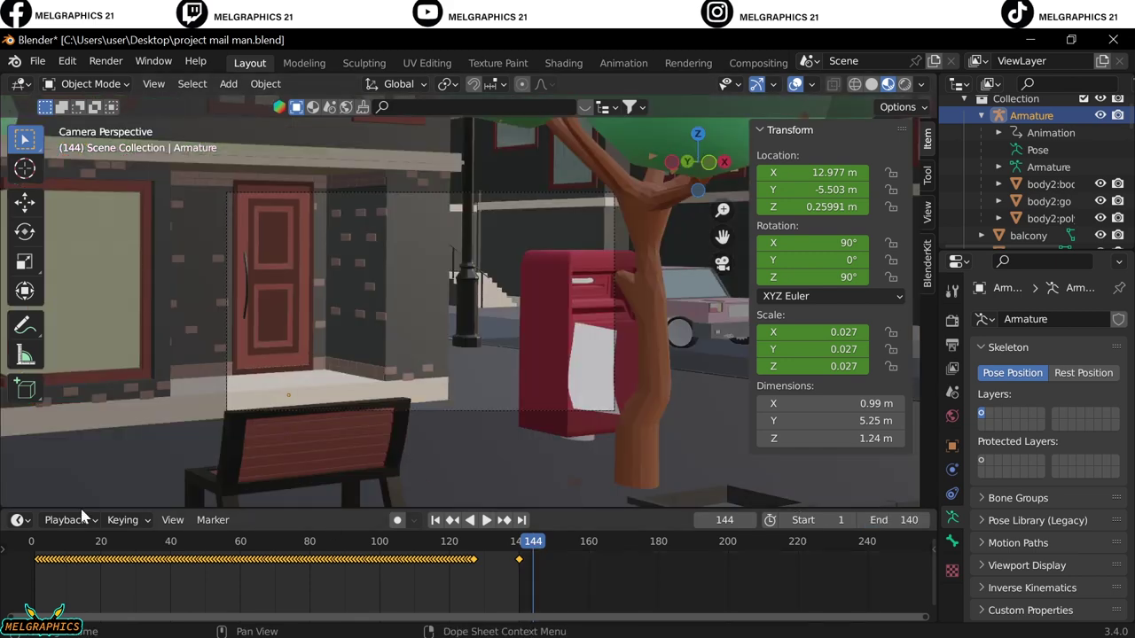
pyautogui.press('space')
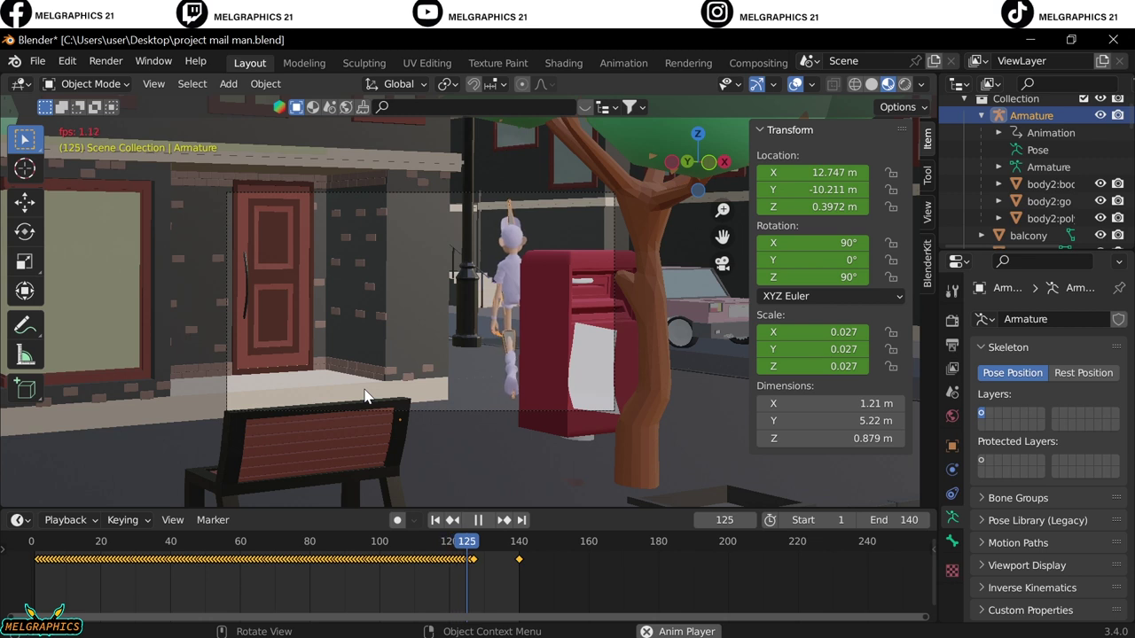
pyautogui.click(480, 540)
pyautogui.click(479, 520)
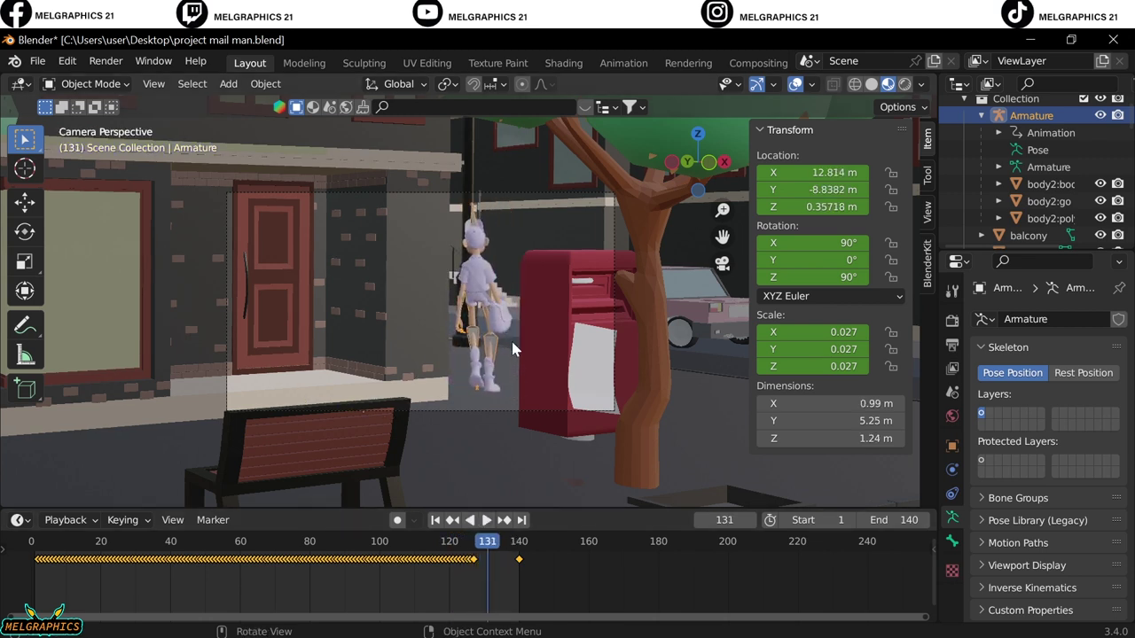
# - Move the foreground bench along the X axis to about 8.04 m so it stands in front of the postman in the camera view
pyautogui.click(353, 417)
pyautogui.press('KP_0')
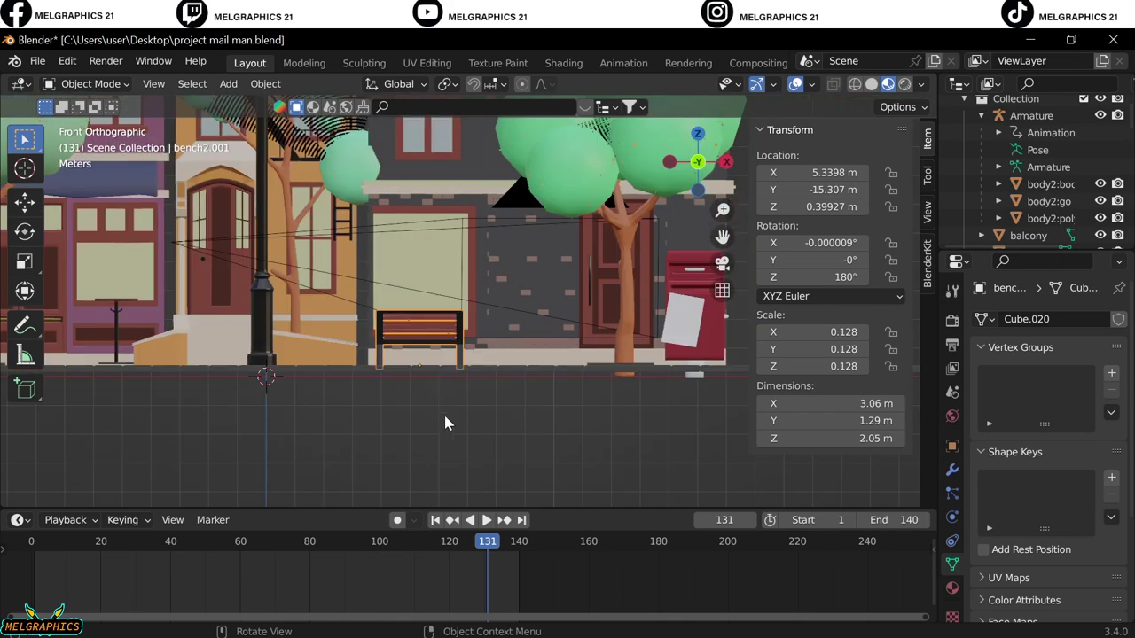
pyautogui.press('KP_0')
pyautogui.press('g')
pyautogui.press('x')
pyautogui.click(550, 419)
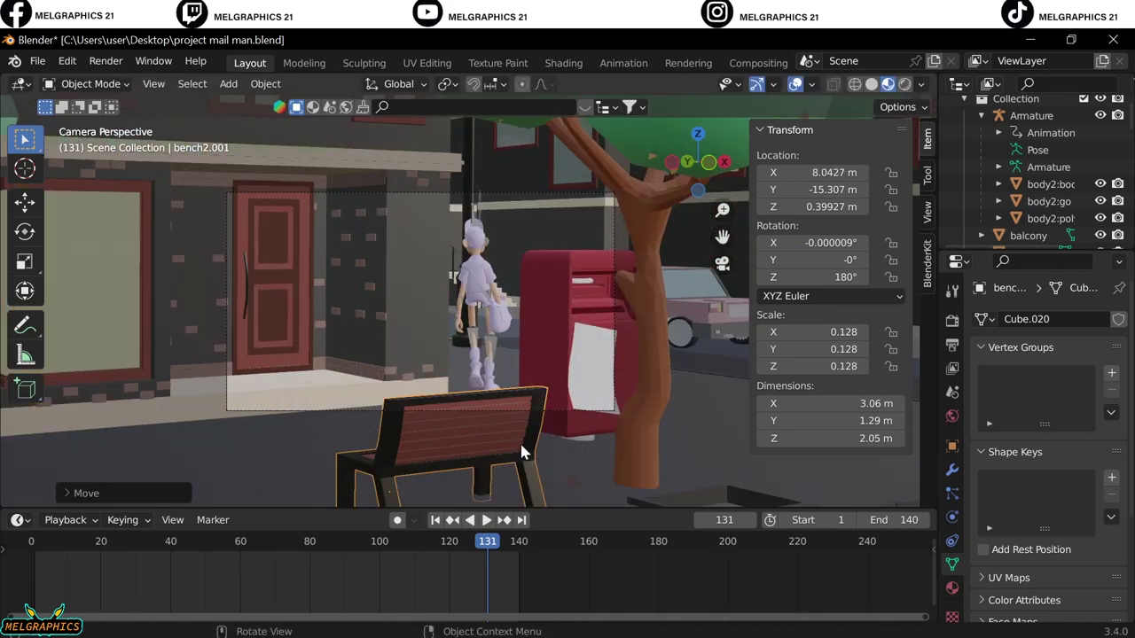
# - Enlarge the foreground bench to a scale of about 0.18 and raise it to about Z 0.56 m
pyautogui.press('s')
pyautogui.click(544, 482)
pyautogui.press('g')
pyautogui.press('z')
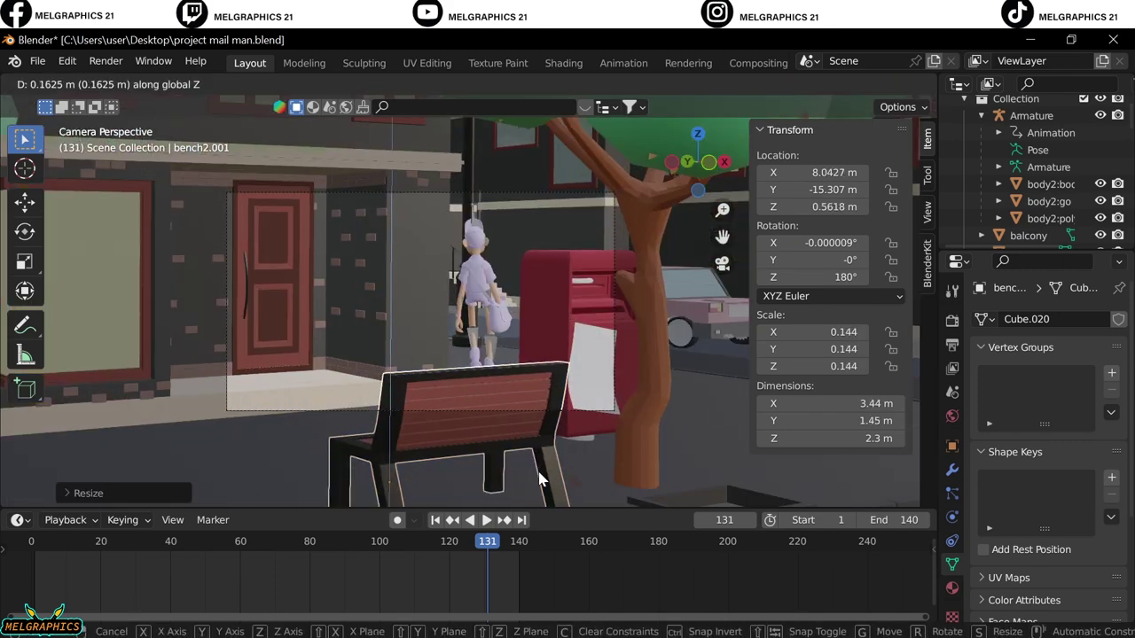
pyautogui.click(602, 438)
pyautogui.press('s')
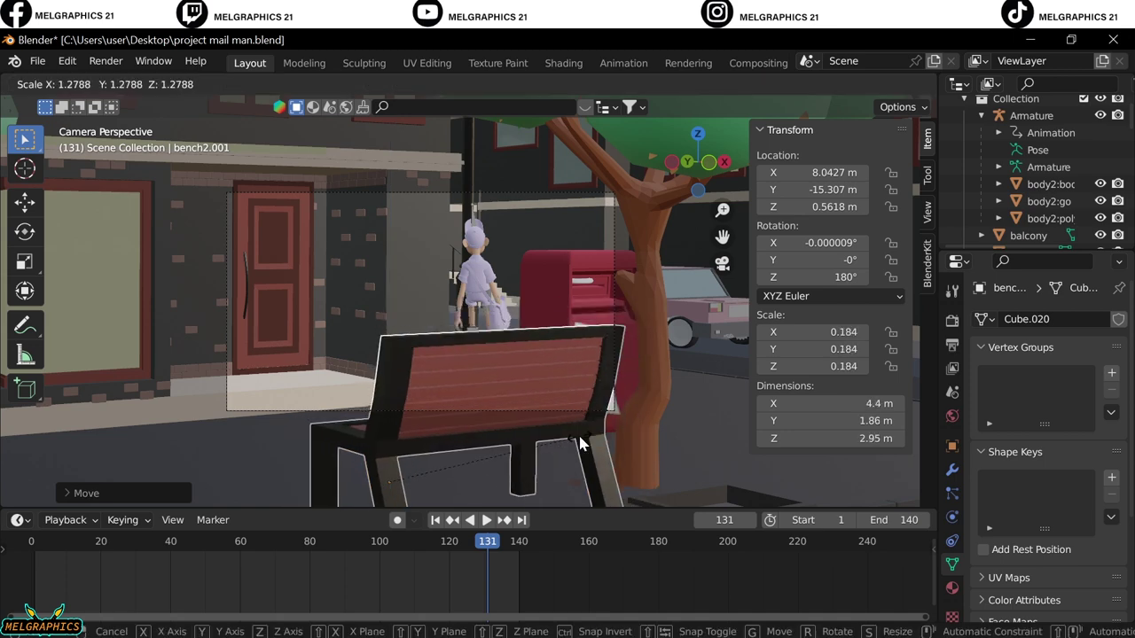
pyautogui.click(582, 441)
# - Select the scene camera and try a Track To constraint that targets the postman's armature
pyautogui.press('KP_0')
pyautogui.press('KP_1')
pyautogui.click(619, 424)
pyautogui.moveTo(723, 351); pyautogui.dragTo(729, 348, button='middle')
pyautogui.click(729, 352)
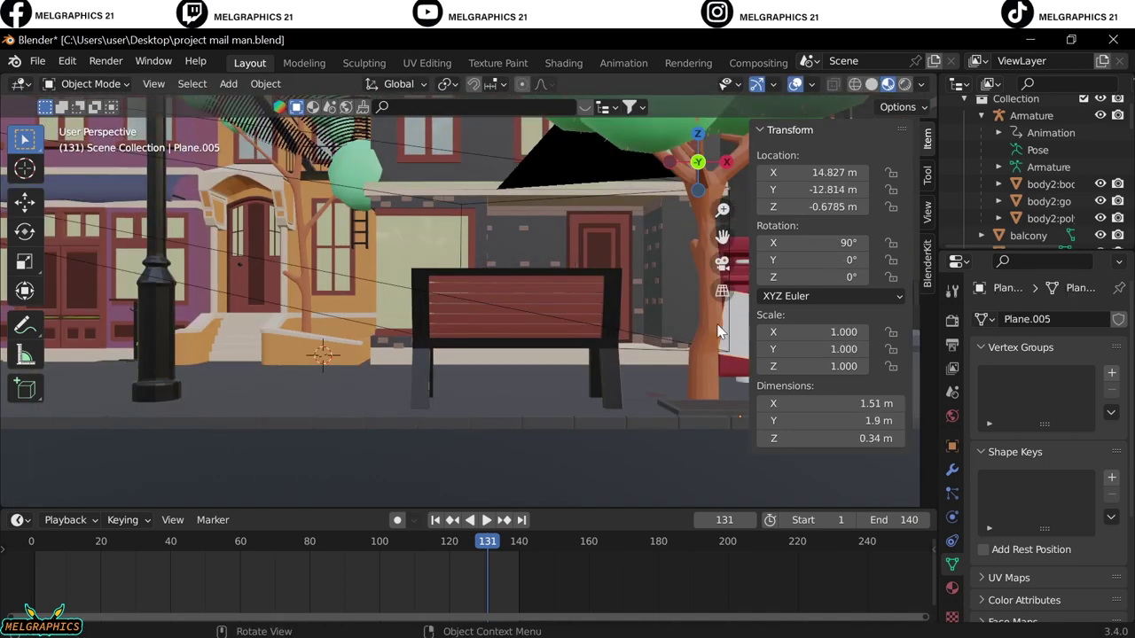
pyautogui.click(499, 302)
pyautogui.moveTo(566, 572); pyautogui.dragTo(567, 575)
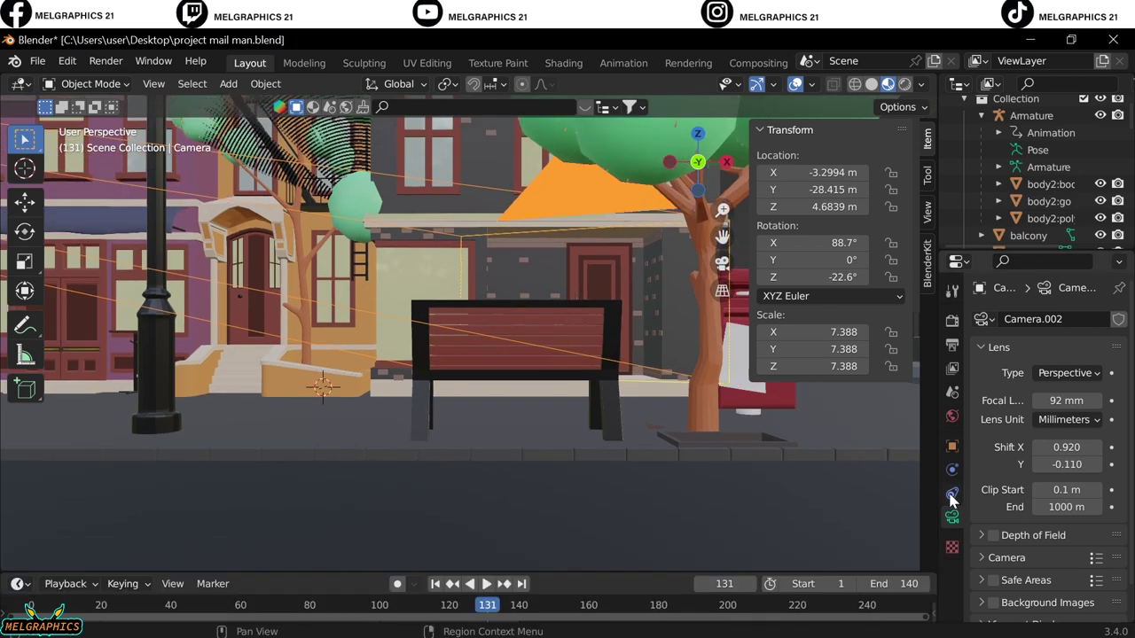
pyautogui.click(952, 493)
pyautogui.click(1029, 319)
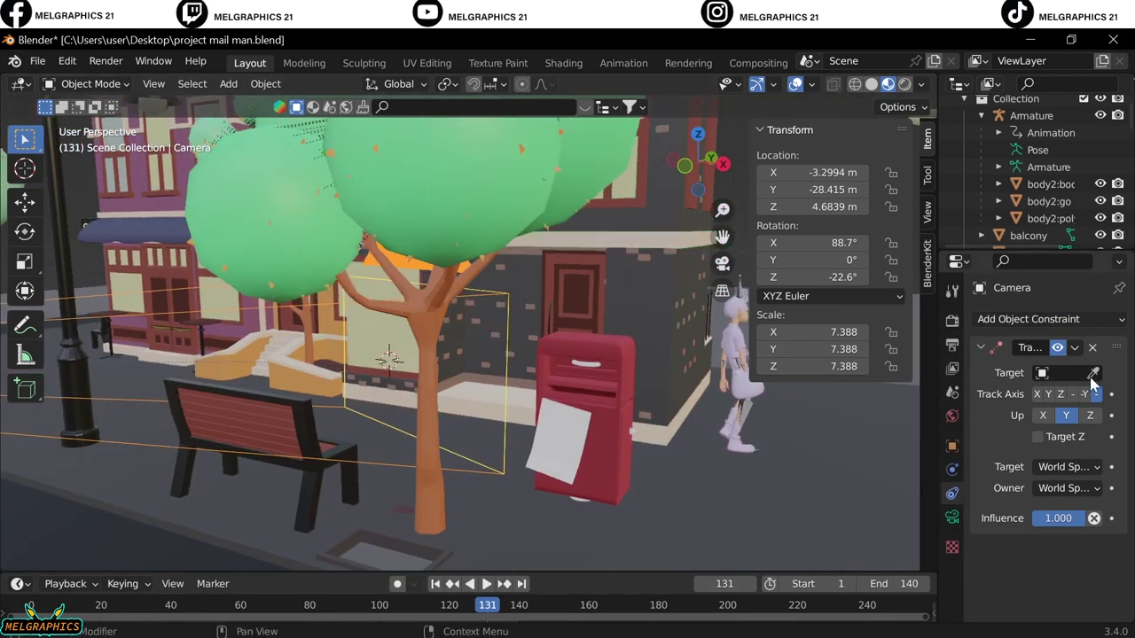
pyautogui.click(747, 414)
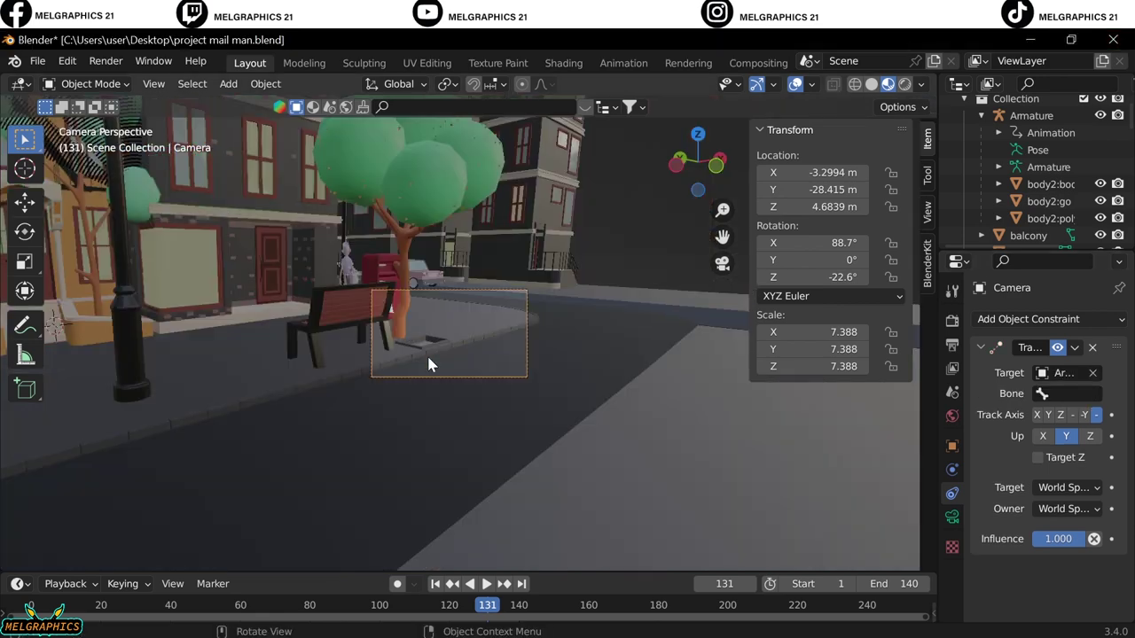
# - Check the tracked camera's framing from the start of the animation and delete its Track To constraint
pyautogui.scroll(4, 428, 364)
pyautogui.moveTo(484, 605); pyautogui.dragTo(8, 552)
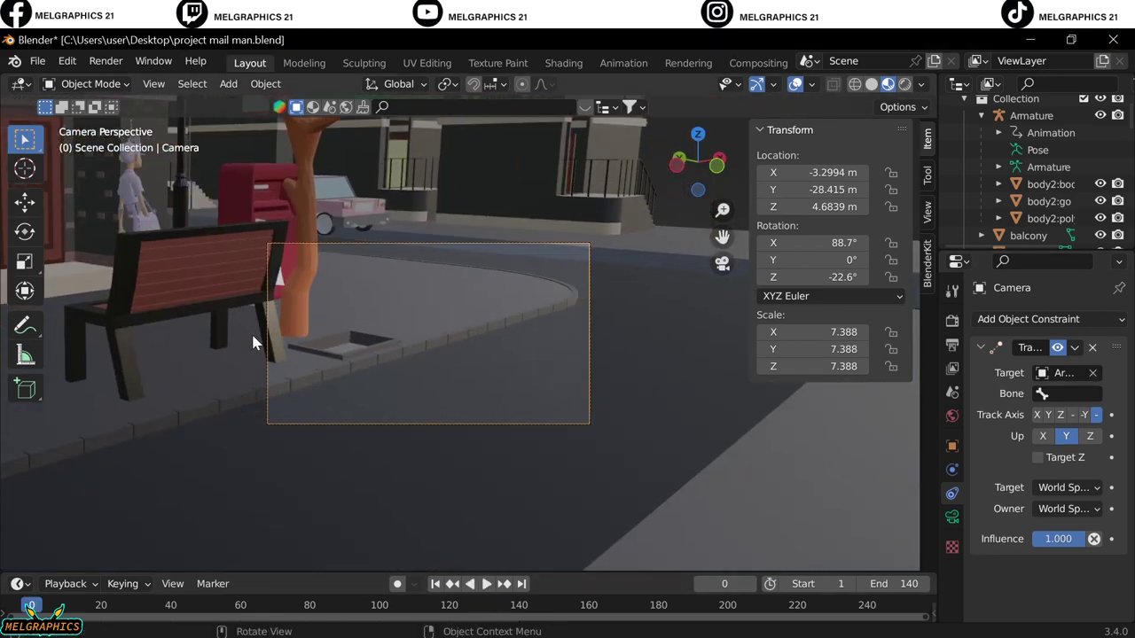
pyautogui.press('space')
pyautogui.press('space')
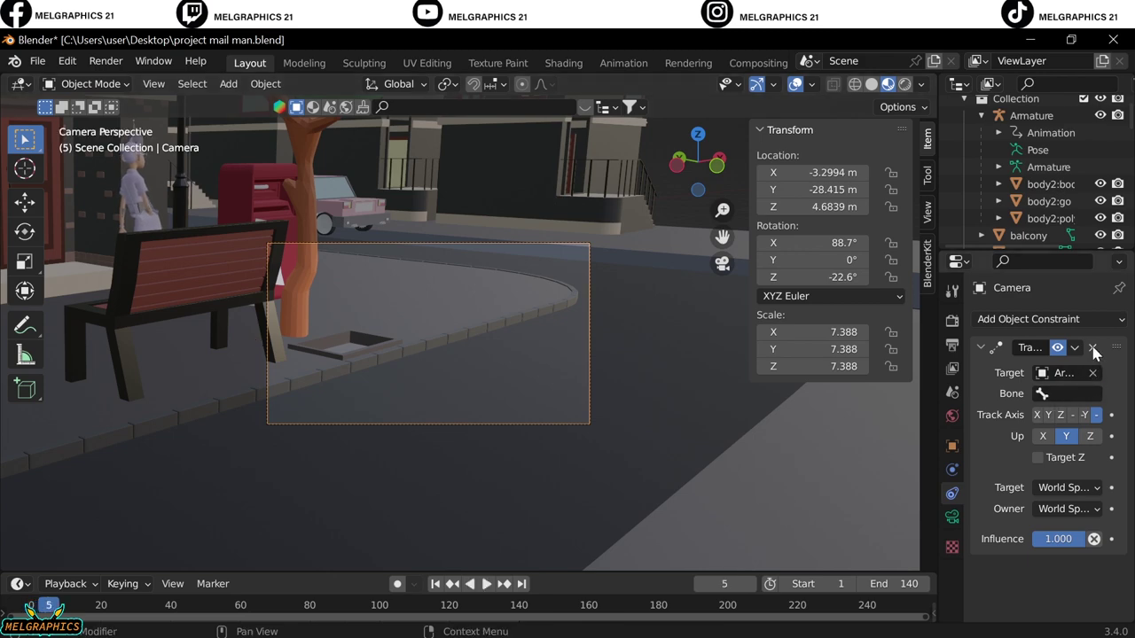
pyautogui.click(1092, 347)
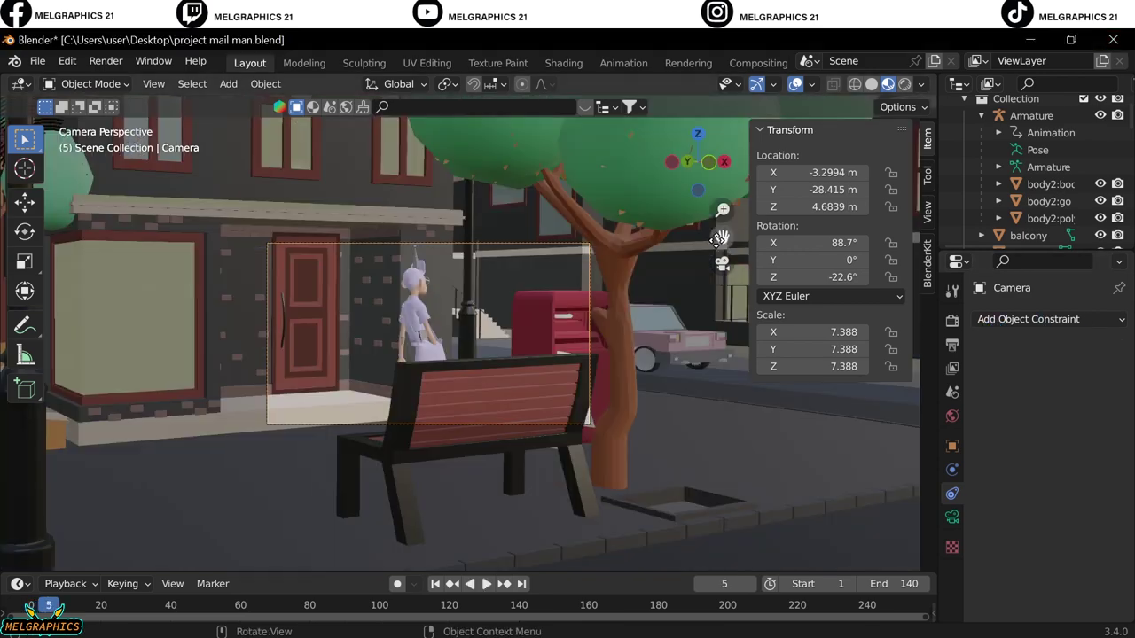
# - Try a new Track To constraint on the camera with the postman's body mesh as its target
pyautogui.keyDown('shift'); pyautogui.moveTo(417, 286); pyautogui.dragTo(464, 381, button='middle'); pyautogui.keyUp('shift')
pyautogui.click(1028, 319)
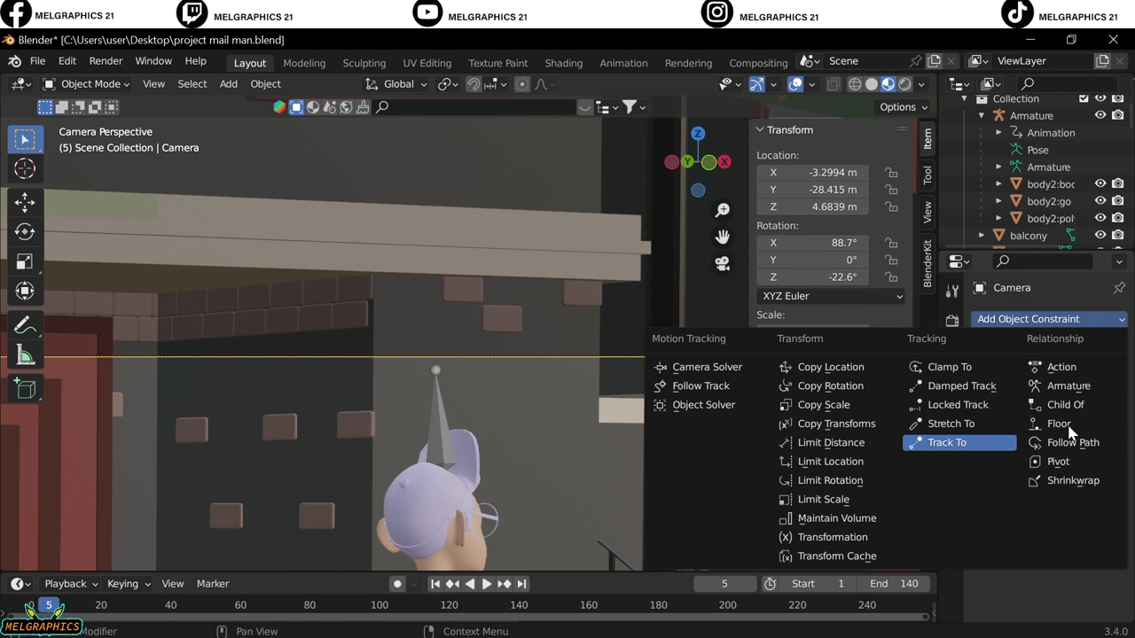
pyautogui.click(947, 442)
pyautogui.moveTo(722, 236); pyautogui.dragTo(703, 60)
pyautogui.click(1093, 373)
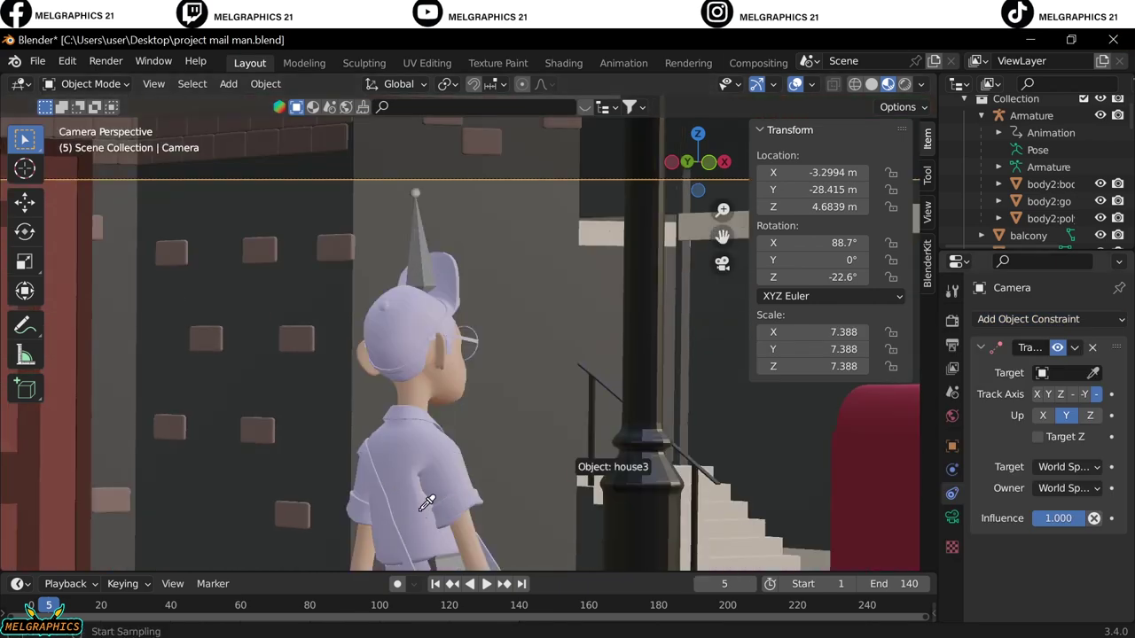
pyautogui.click(419, 509)
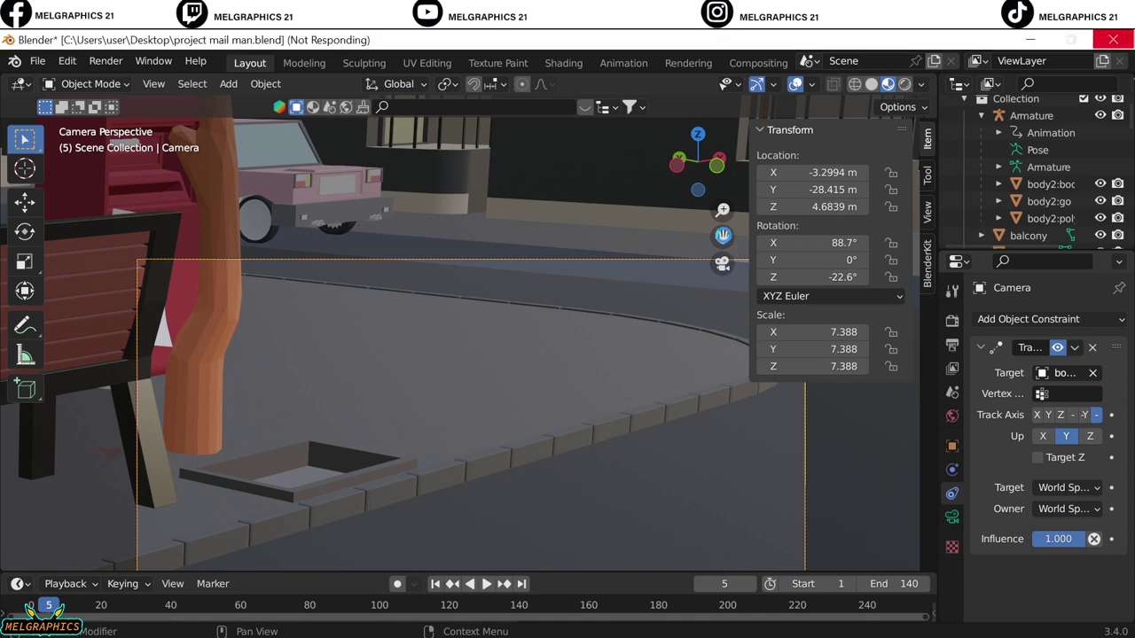
# - Try the armature as the target of the camera's Track To constraint and undo the last change
pyautogui.moveTo(722, 236); pyautogui.dragTo(729, 249)
pyautogui.click(1093, 373)
pyautogui.click(1093, 374)
pyautogui.click(453, 302)
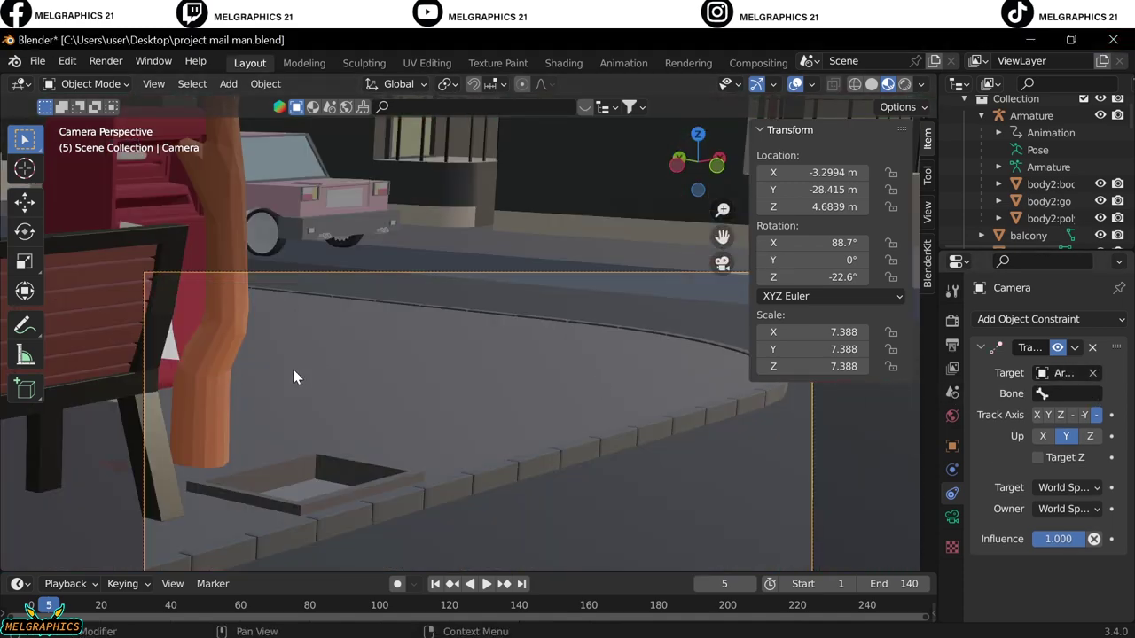
pyautogui.hotkey('ctrl', 'z')
# - Select the pink car across the street and insert a Location, Rotation & Scale keyframe for it at frame 110
pyautogui.moveTo(475, 400); pyautogui.dragTo(616, 448, button='middle')
pyautogui.press('KP_3')
pyautogui.click(785, 445)
pyautogui.keyDown('shift'); pyautogui.moveTo(598, 241); pyautogui.dragTo(444, 246, button='middle'); pyautogui.keyUp('shift')
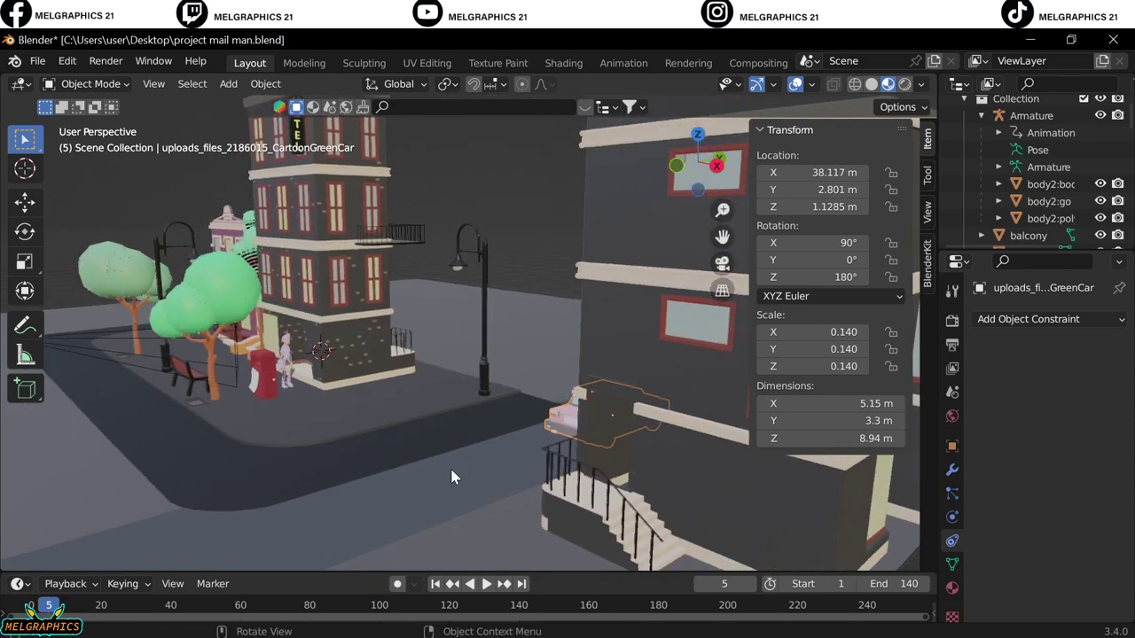
pyautogui.moveTo(402, 570); pyautogui.dragTo(390, 483)
pyautogui.click(27, 525)
pyautogui.press('space')
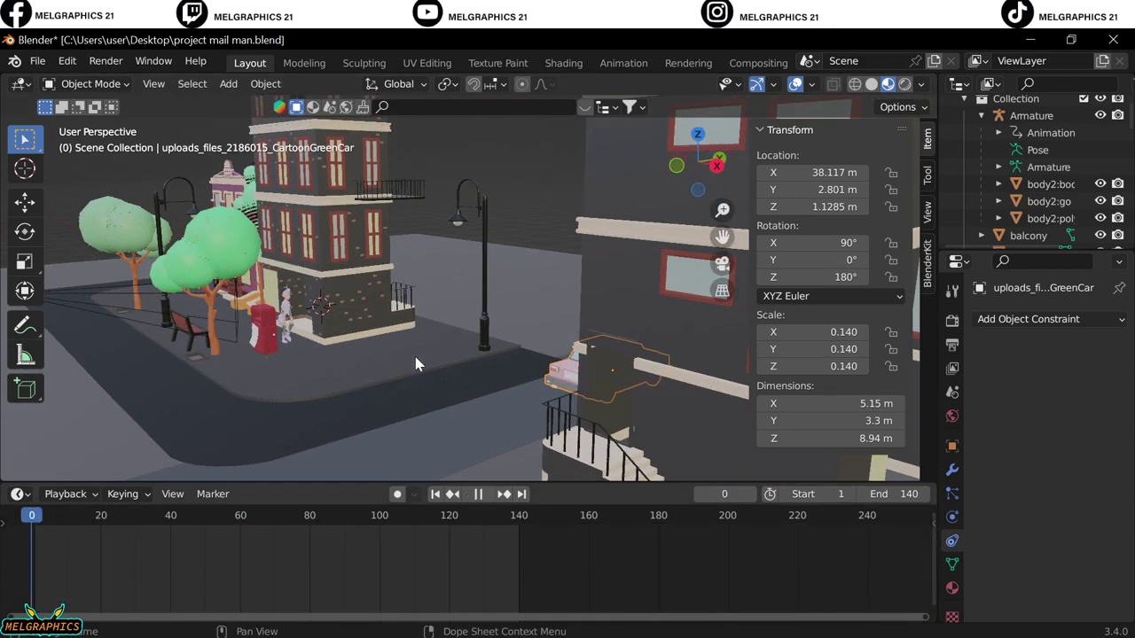
pyautogui.press('space')
pyautogui.press('i')
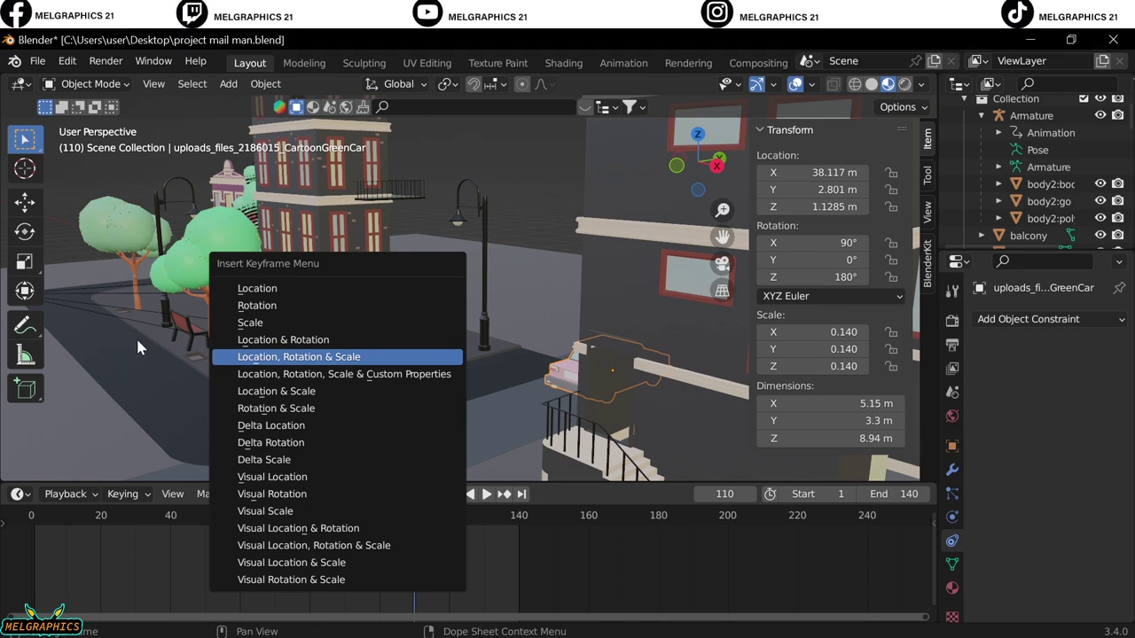
# - Try moving the car up the road along the Y axis to about 11.6 m in top view at frame 110
pyautogui.press('KP_7')
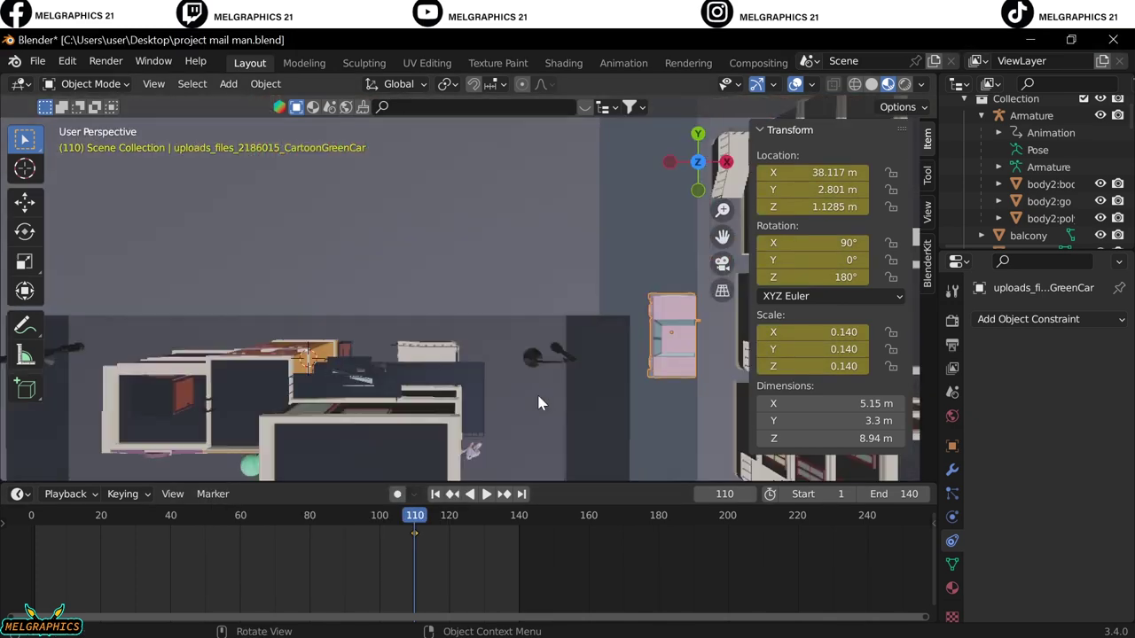
pyautogui.press('g')
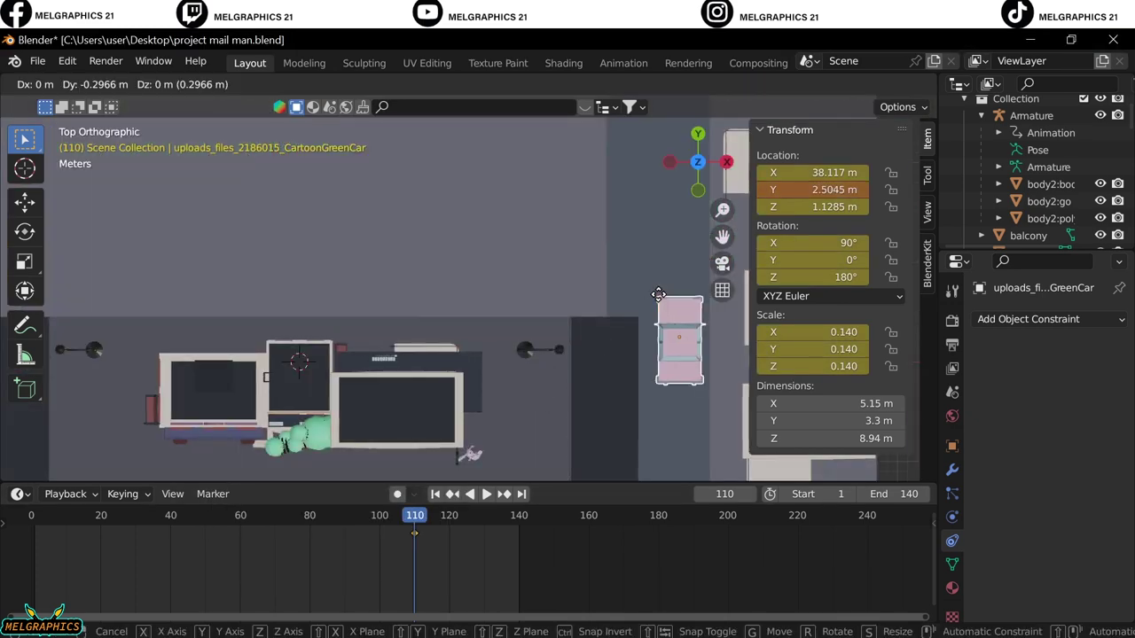
pyautogui.press('y')
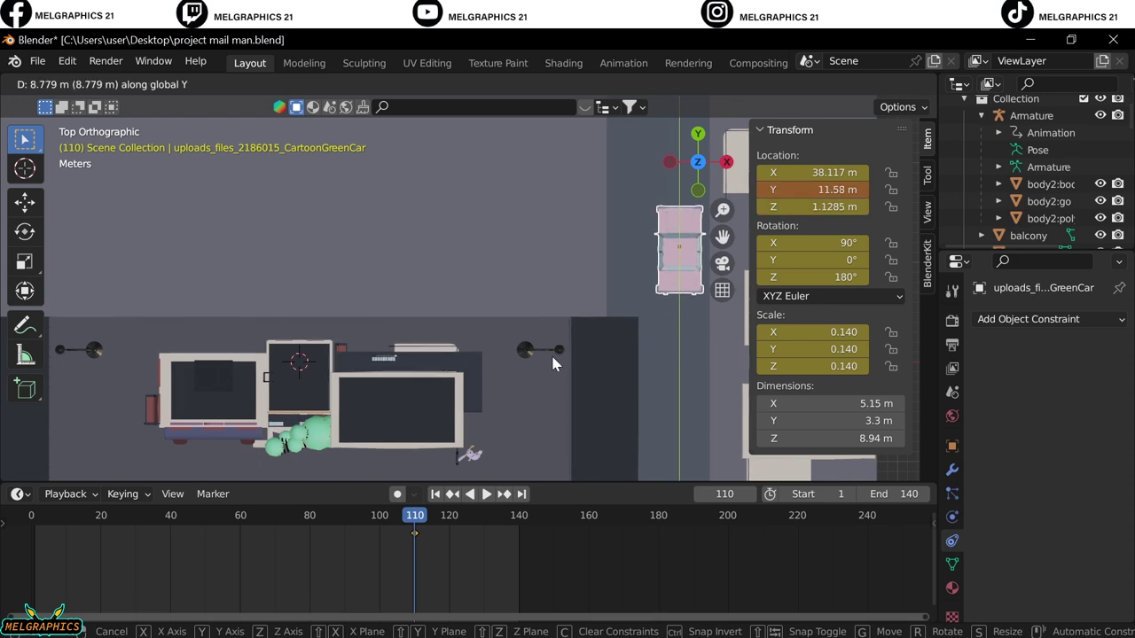
pyautogui.click(551, 353)
# - Go to frame 130 and insert a Location, Rotation & Scale keyframe for the car
pyautogui.click(470, 518)
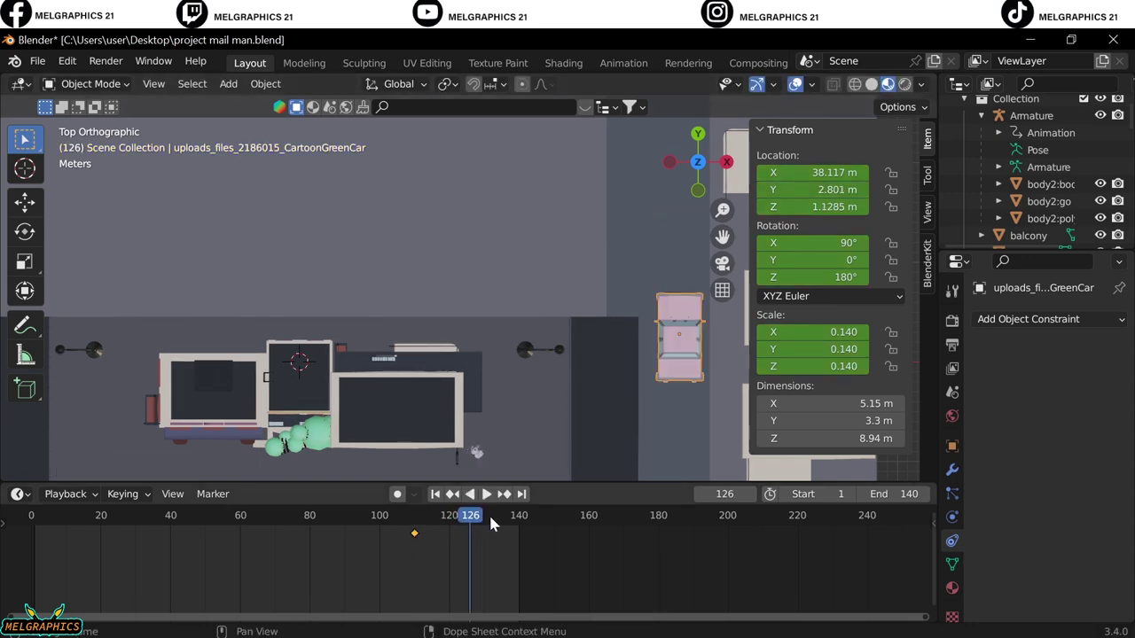
pyautogui.moveTo(491, 517); pyautogui.dragTo(483, 516)
pyautogui.click(896, 494)
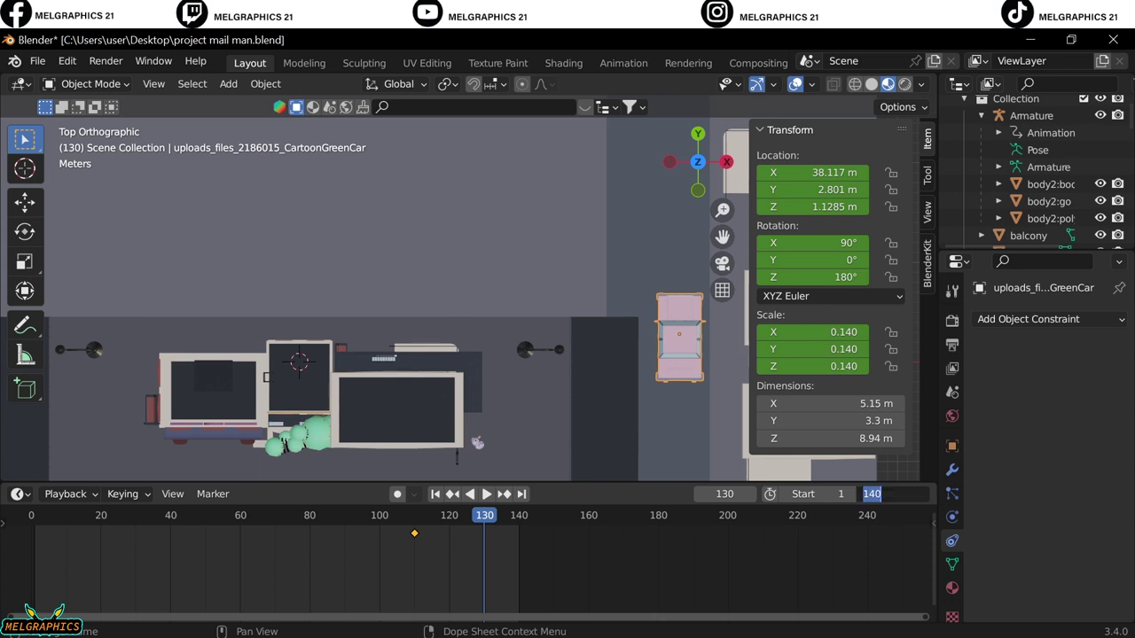
pyautogui.press('Return')
pyautogui.press('i')
pyautogui.click(562, 367)
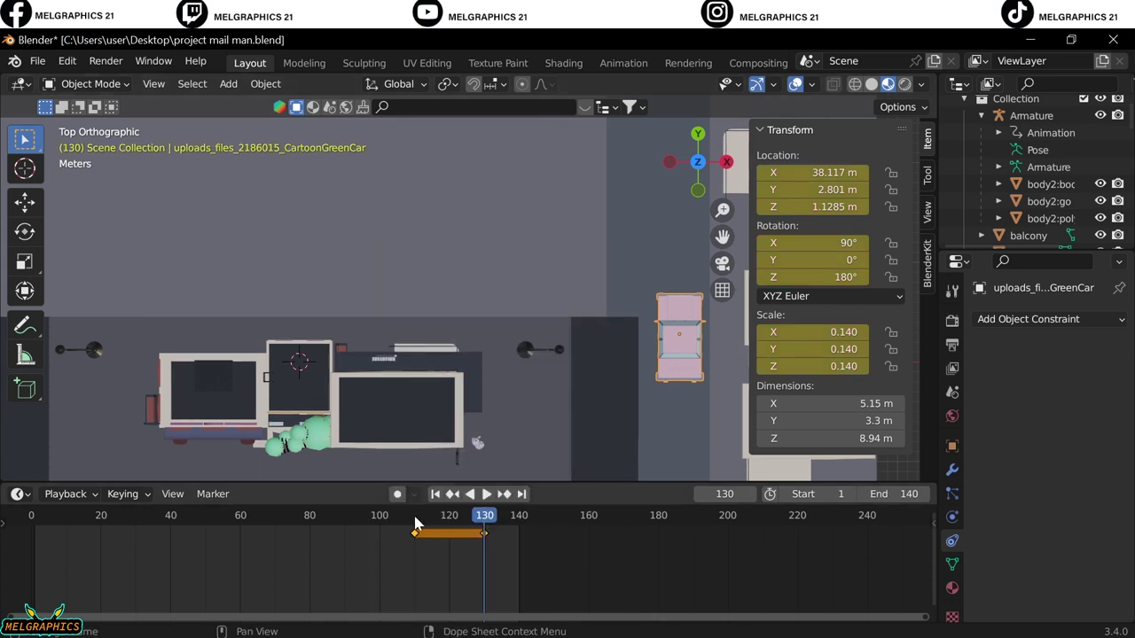
# - Return to frame 108 and play the animation to check the car's keyframed range
pyautogui.moveTo(478, 519); pyautogui.dragTo(452, 522)
pyautogui.click(407, 529)
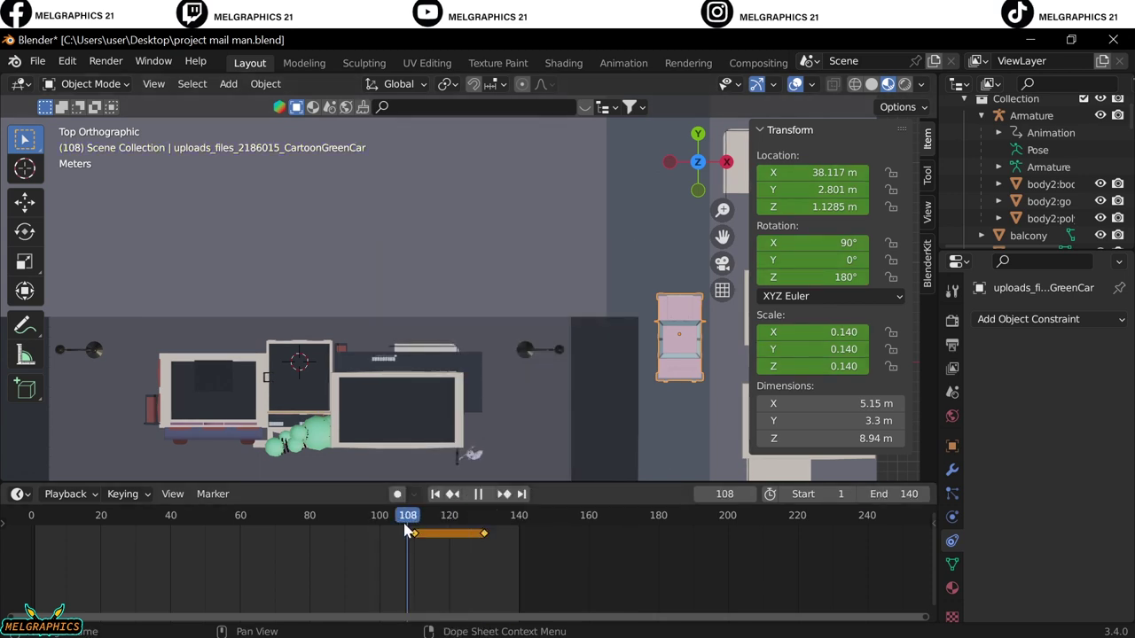
pyautogui.press('space')
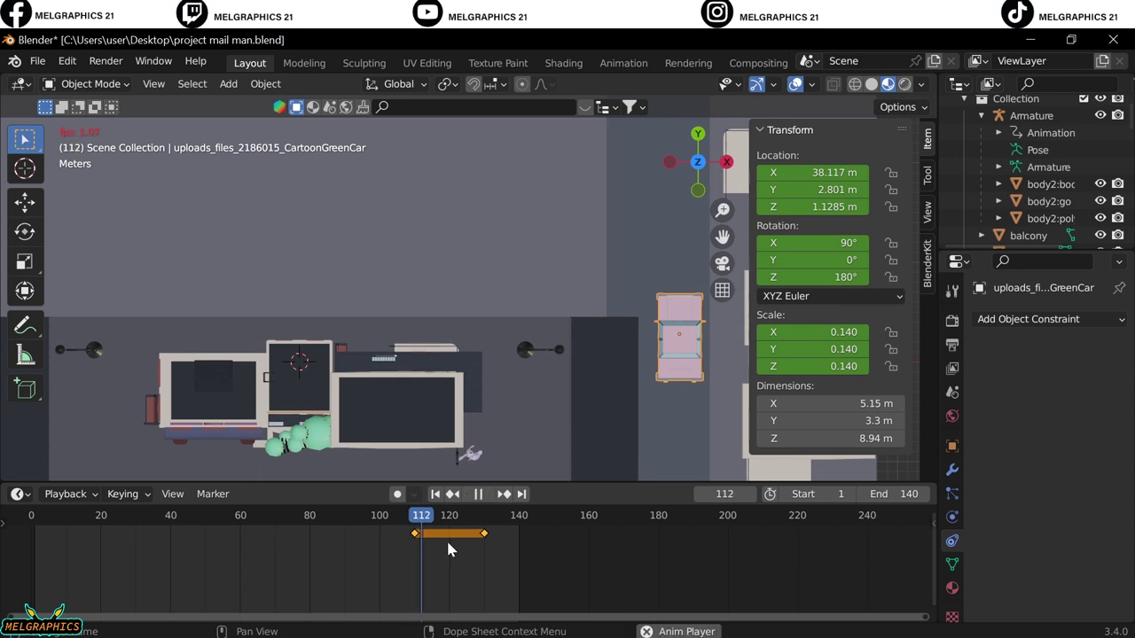
# - Go to frame 130 and try moving the car up the road along the Y axis to about 6.7 m
pyautogui.press('space')
pyautogui.press('Left')
pyautogui.press('Left')
pyautogui.press('Left')
pyautogui.press('Left')
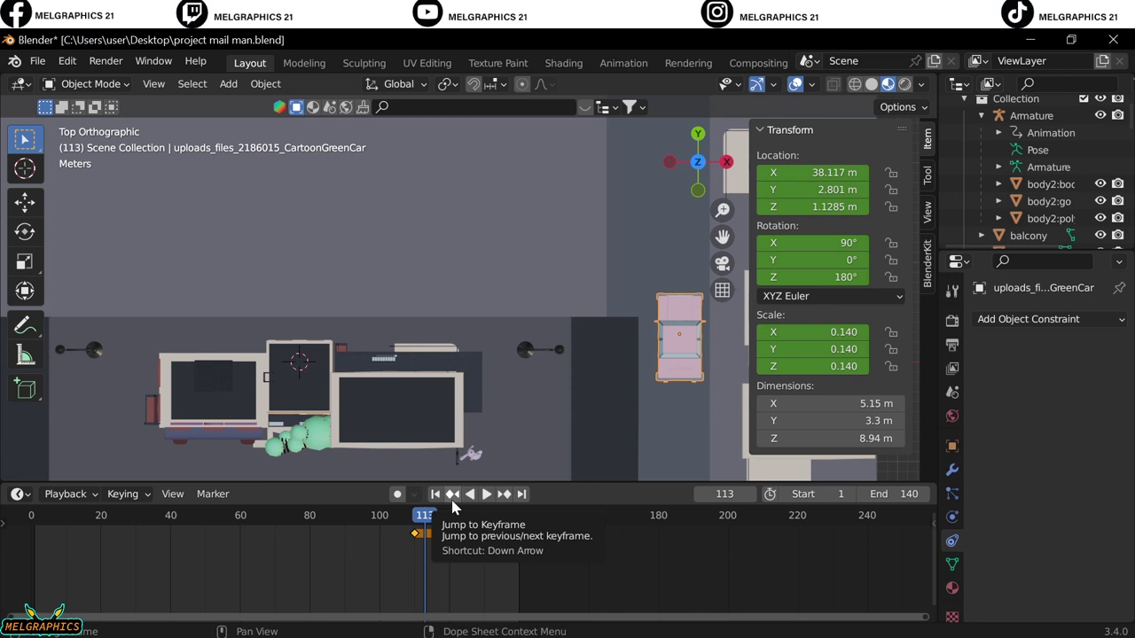
pyautogui.moveTo(428, 533); pyautogui.dragTo(484, 515)
pyautogui.press('space')
pyautogui.press('g')
pyautogui.press('y')
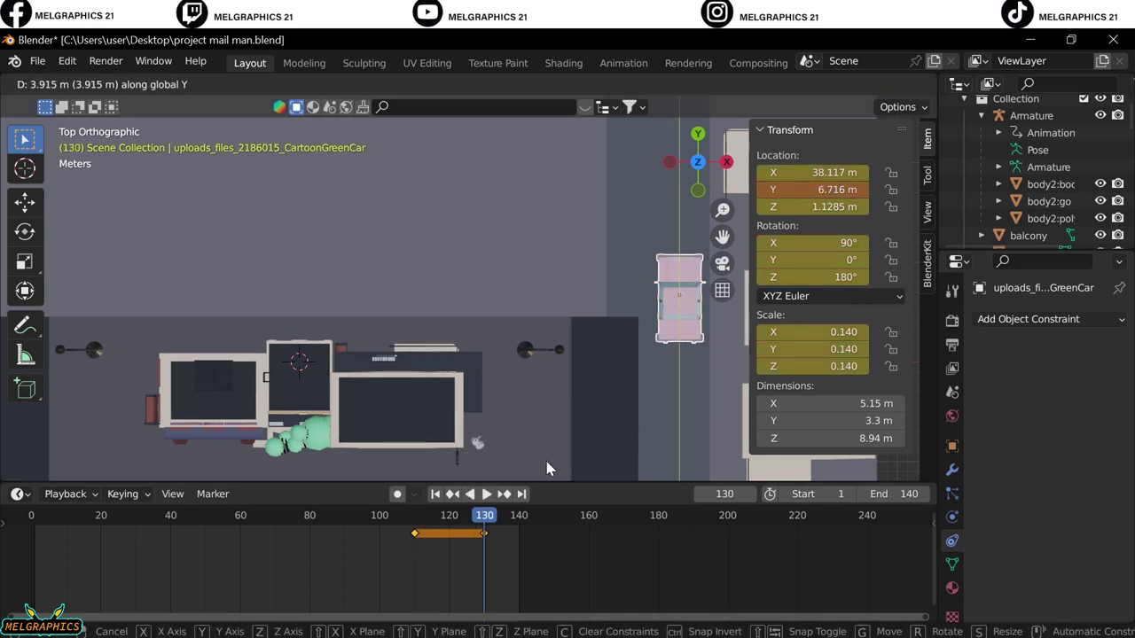
pyautogui.click(547, 466)
# - Play and scrub the animation between frames 115 and 130 to check the car's movement
pyautogui.click(437, 548)
pyautogui.press('space')
pyautogui.press('space')
pyautogui.click(429, 520)
pyautogui.press('space')
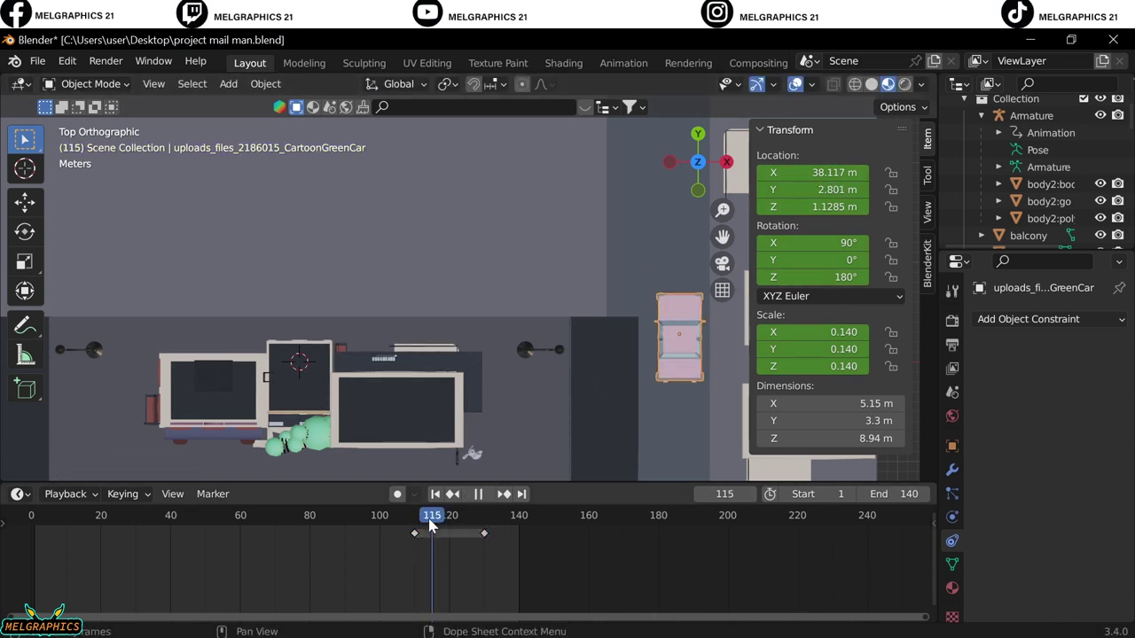
pyautogui.click(485, 530)
pyautogui.press('space')
pyautogui.moveTo(485, 522); pyautogui.dragTo(428, 520)
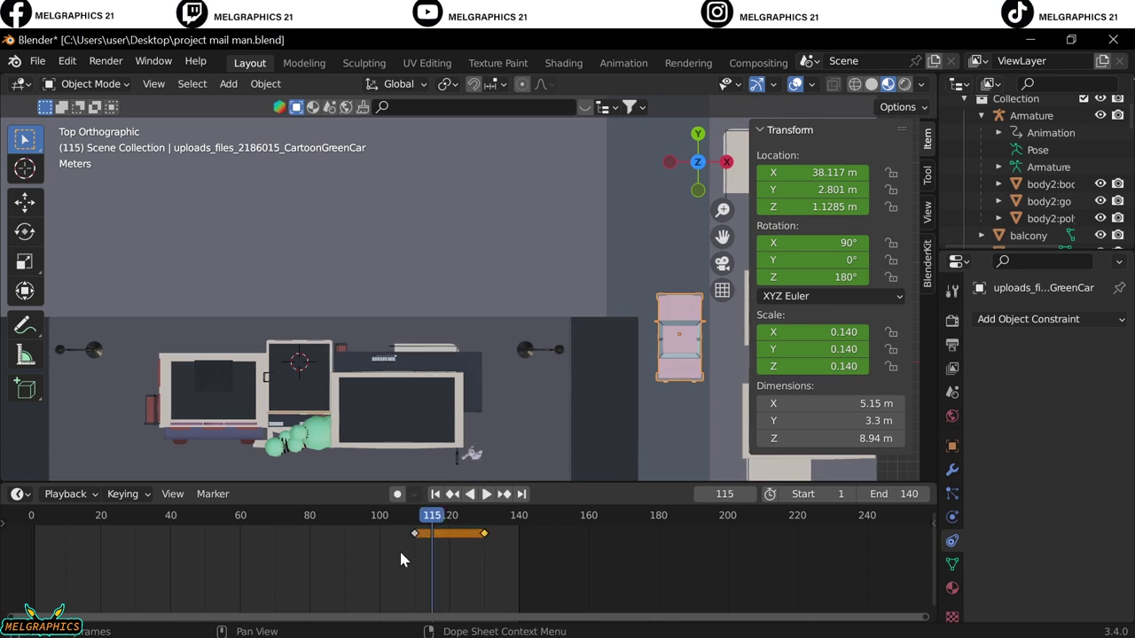
# - Delete the car's keyframes at frames 110 and 130
pyautogui.click(400, 552)
pyautogui.click(484, 533)
pyautogui.press('Delete')
pyautogui.click(414, 533)
# - Shrink the timeline area and move the car up the road along the Y axis to about 8.38 m
pyautogui.moveTo(588, 484); pyautogui.dragTo(565, 541)
pyautogui.press('g')
pyautogui.press('y')
pyautogui.click(567, 501)
# - View the scene through the camera and return the animation to frame 0
pyautogui.press('KP_0')
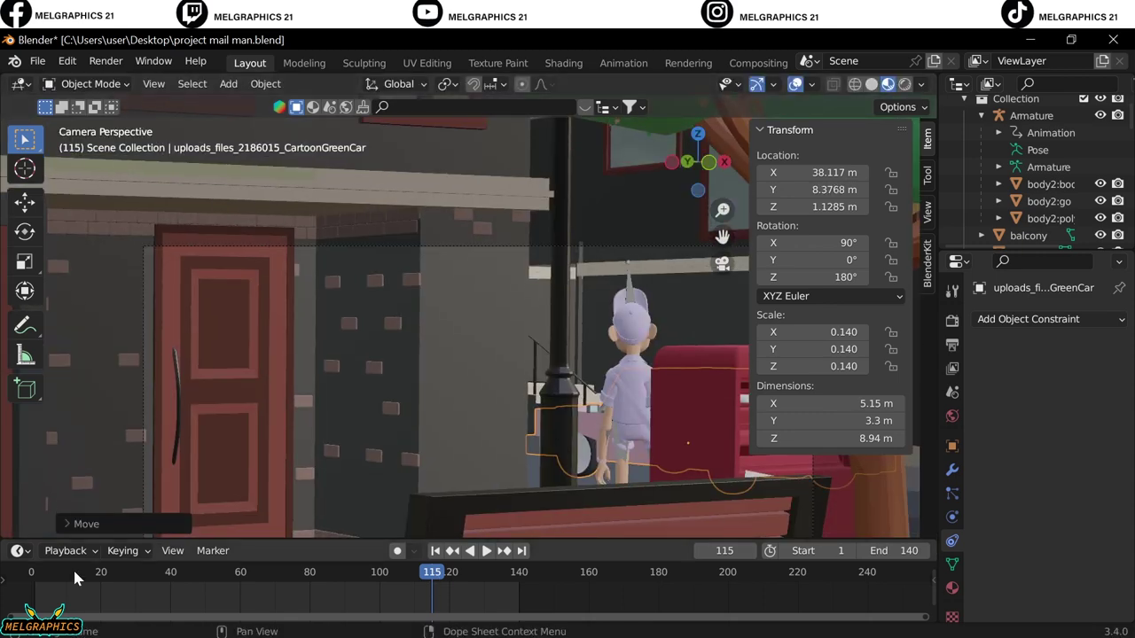
pyautogui.click(27, 586)
pyautogui.press('space')
pyautogui.press('Escape')
# - Save the project file and start rendering the animation
pyautogui.click(37, 60)
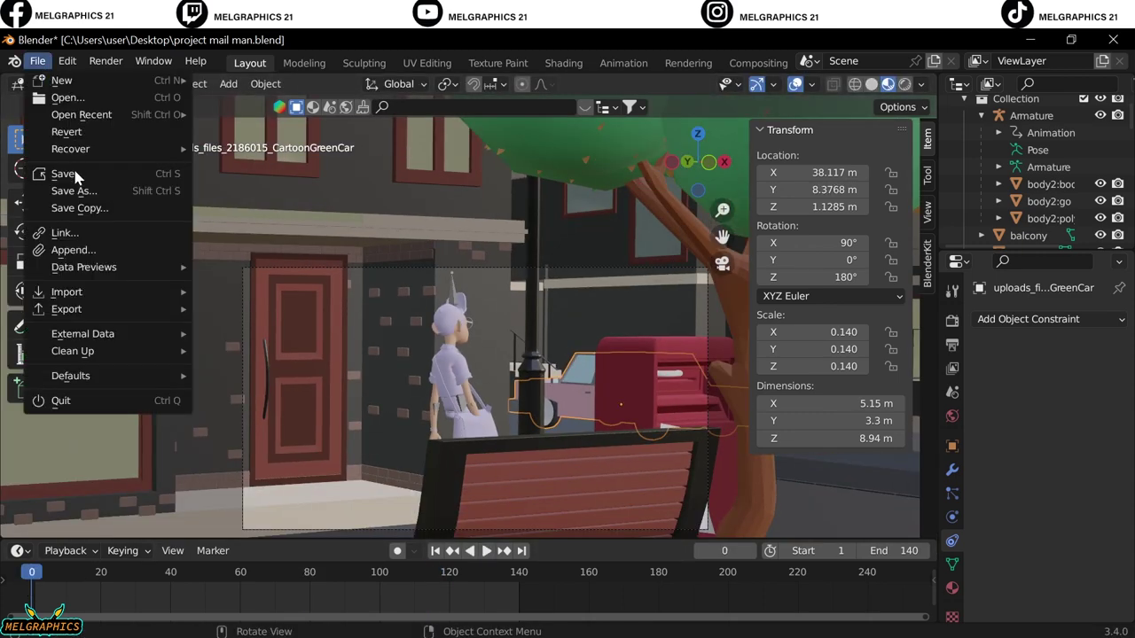
pyautogui.click(78, 173)
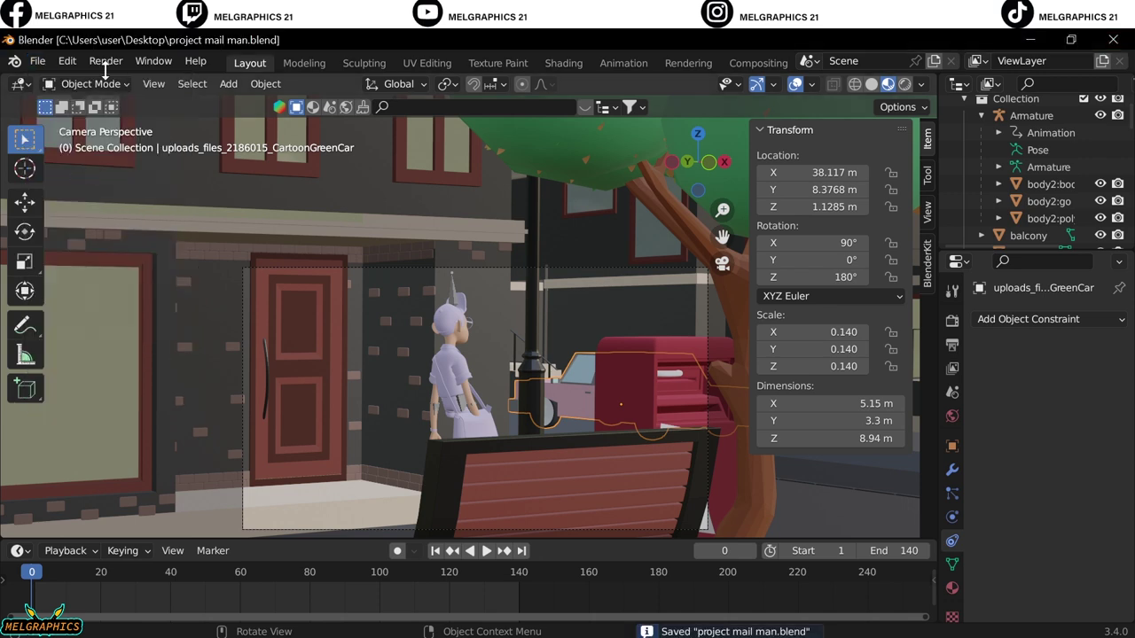
pyautogui.click(105, 60)
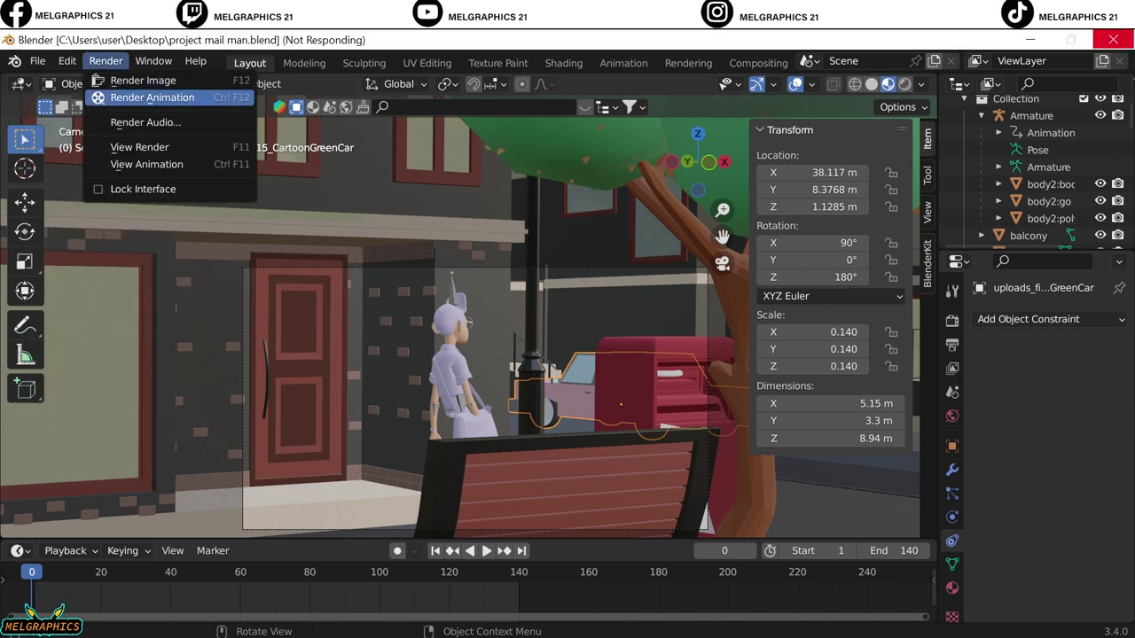